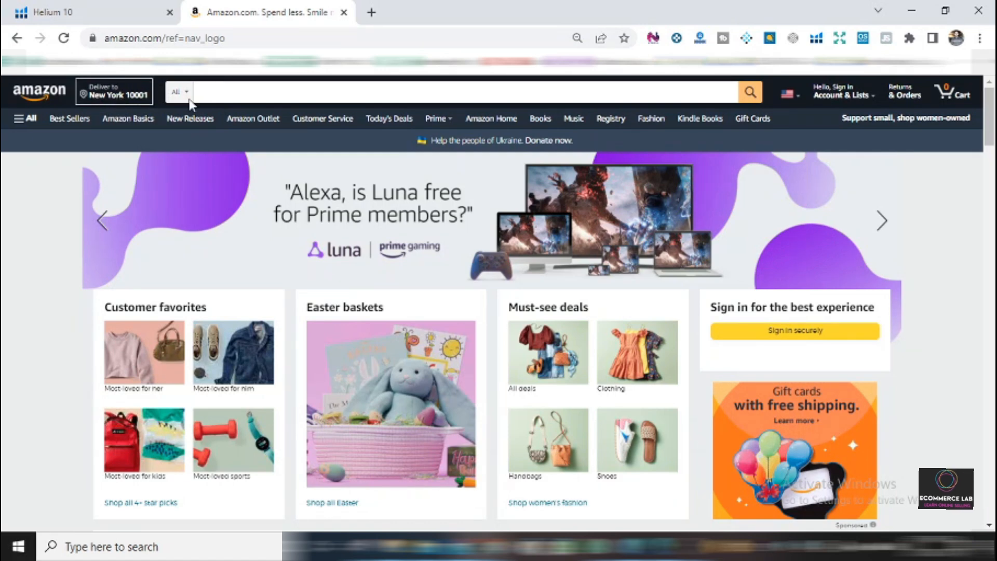
Search Amazon's full catalogue for "tape measure".
{"action": "left_click", "coordinate": [275, 96]}
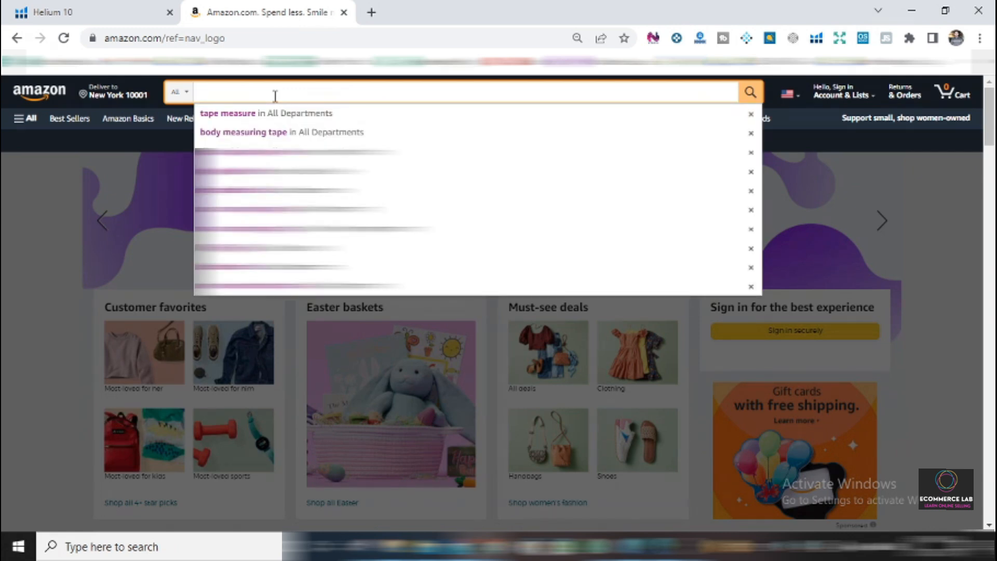
{"action": "left_click", "coordinate": [29, 220]}
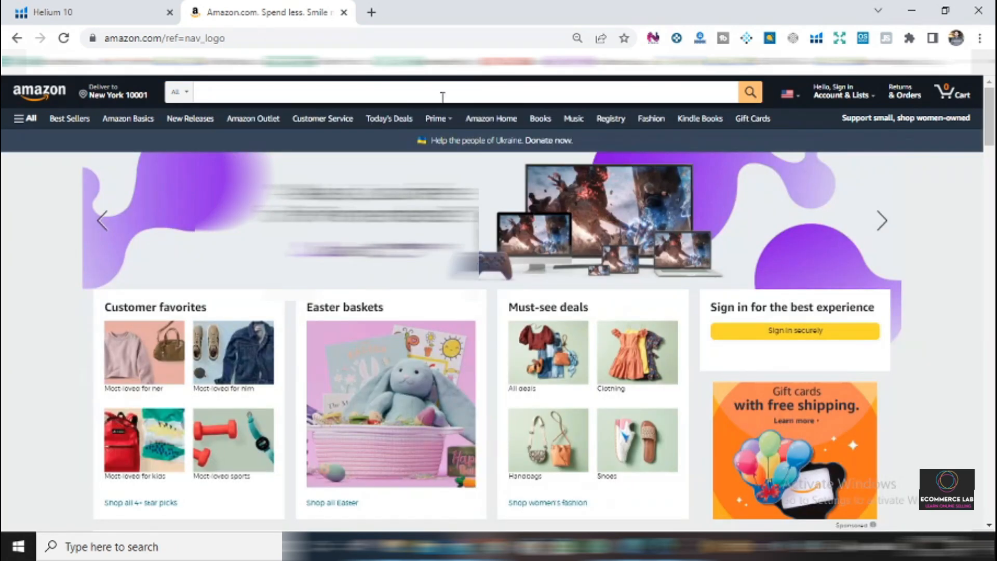
{"action": "left_click", "coordinate": [402, 94]}
{"action": "type", "text": "tape mea"}
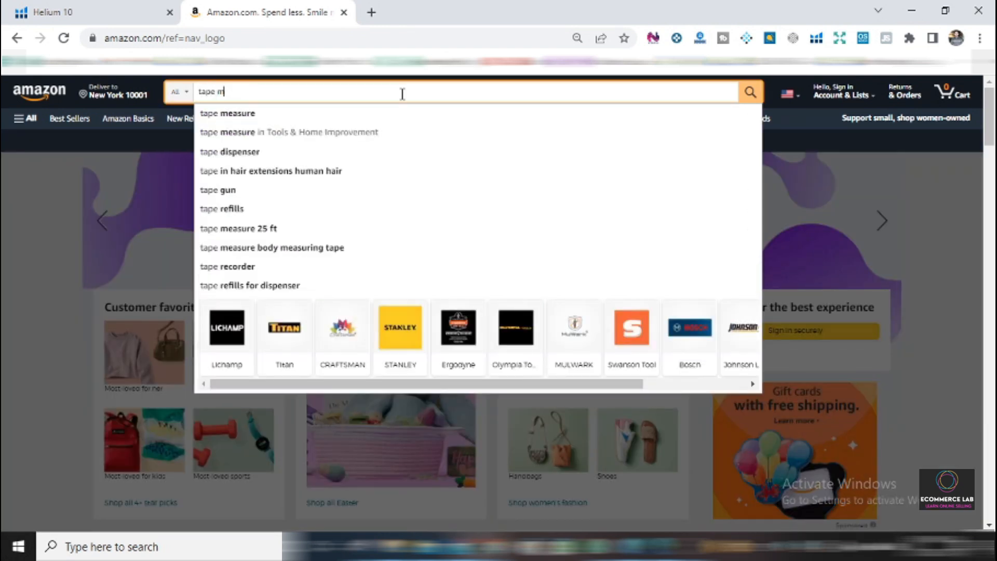
{"action": "type", "text": "sure"}
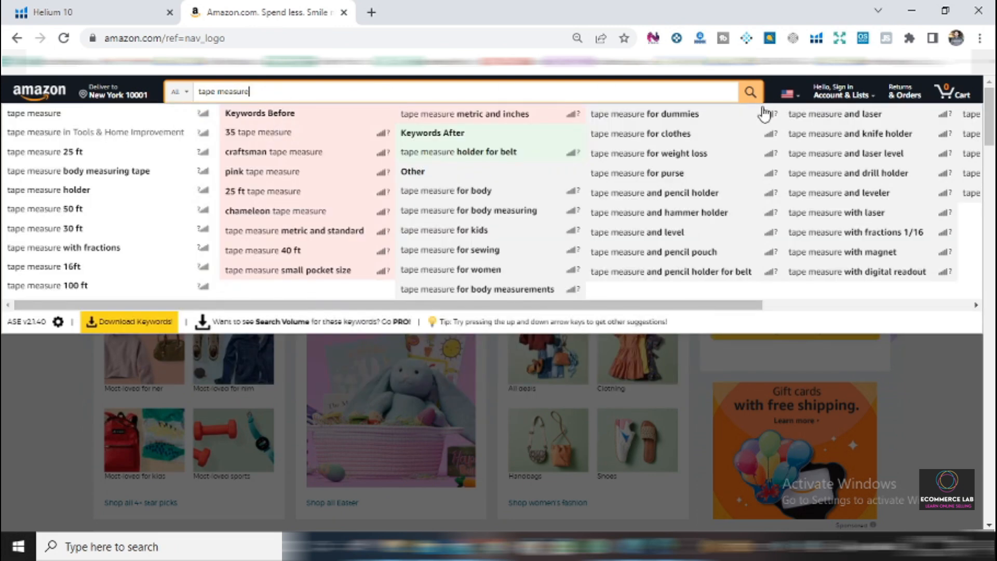
{"action": "left_click", "coordinate": [752, 99]}
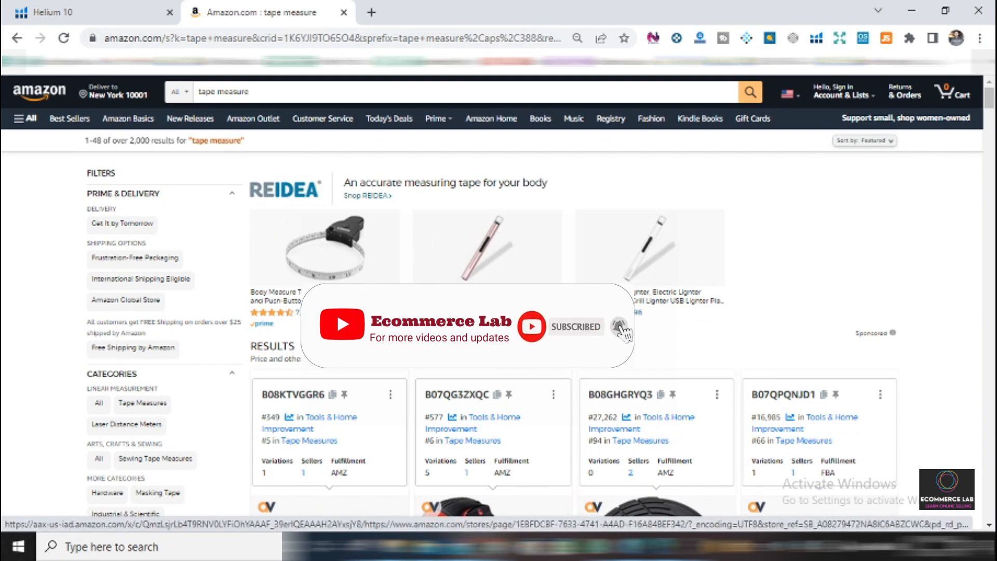
Run the Helium 10 extension's Xray product research on the tape measure results and enlarge its window.
{"action": "scroll", "coordinate": [498, 301], "scroll_direction": "down", "scroll_amount": 5}
{"action": "scroll", "coordinate": [590, 305], "scroll_direction": "down", "scroll_amount": 15}
{"action": "scroll", "coordinate": [590, 305], "scroll_direction": "up", "scroll_amount": 15}
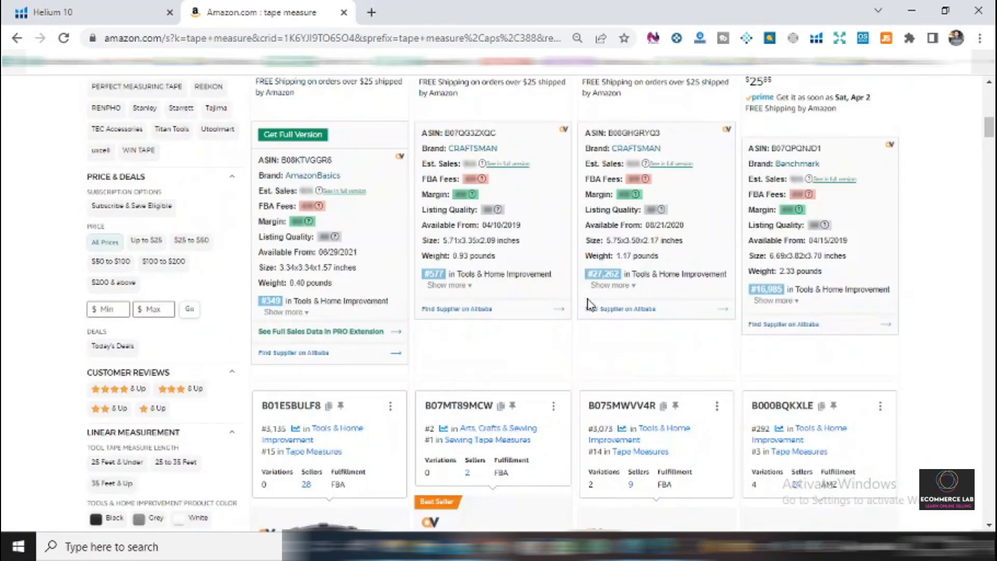
{"action": "scroll", "coordinate": [590, 305], "scroll_direction": "up", "scroll_amount": 5}
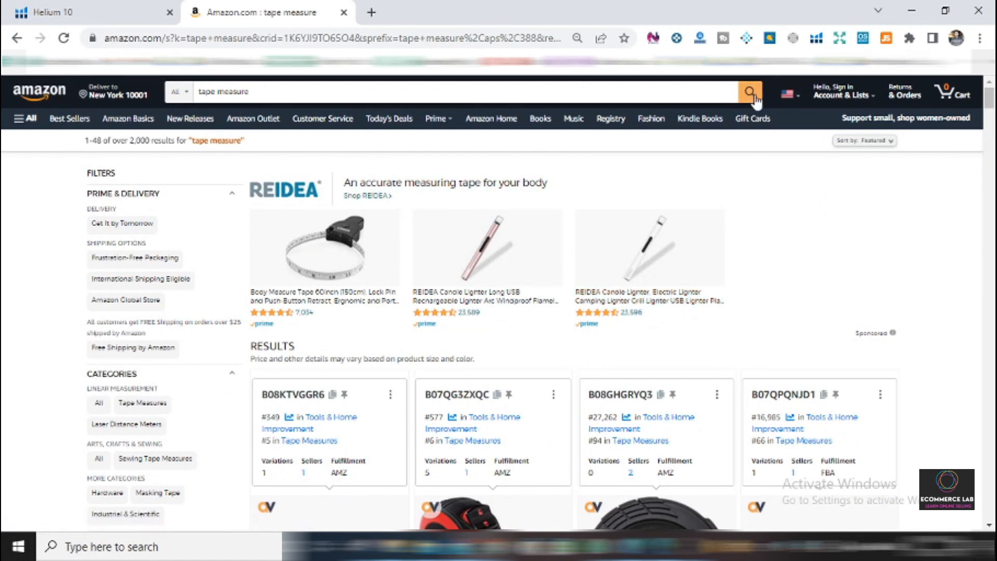
{"action": "left_click", "coordinate": [816, 39]}
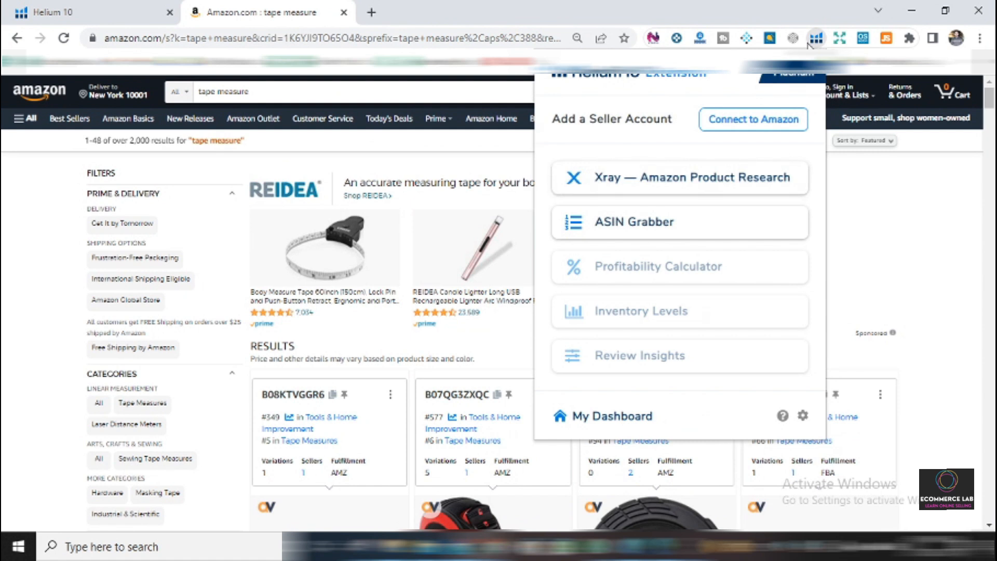
{"action": "left_click", "coordinate": [628, 184]}
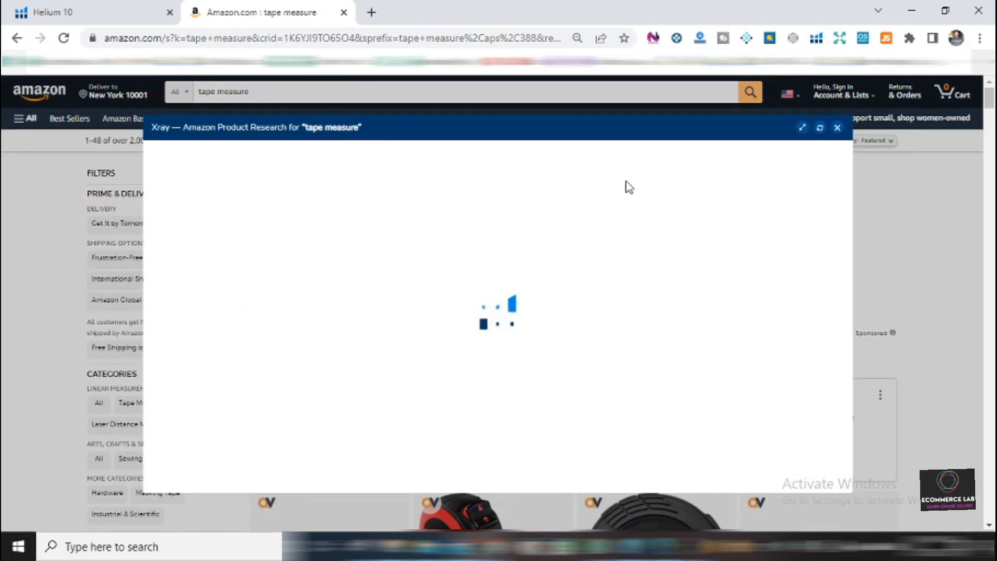
{"action": "left_click_drag", "start_coordinate": [579, 128], "coordinate": [443, 89]}
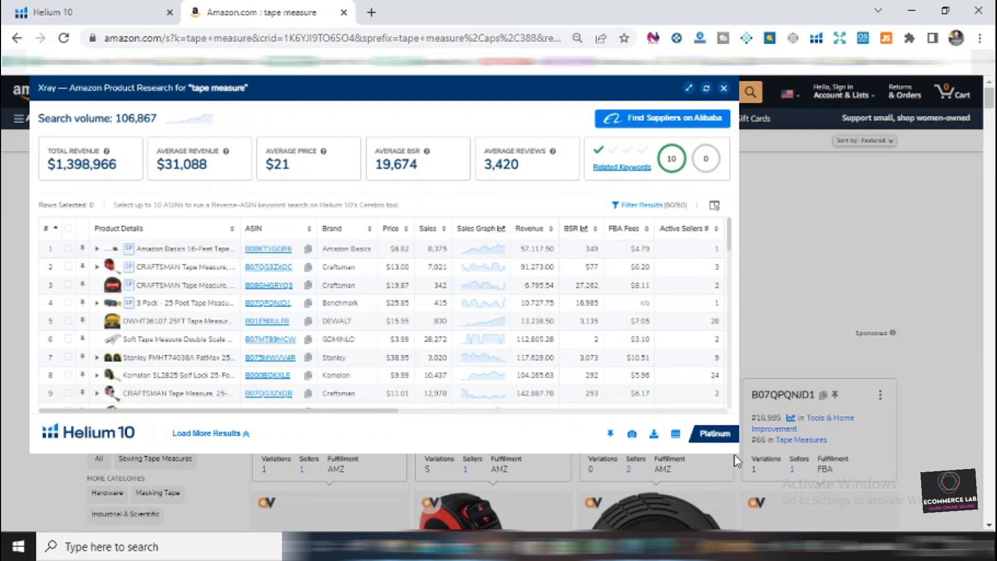
{"action": "left_click_drag", "start_coordinate": [742, 452], "coordinate": [993, 532]}
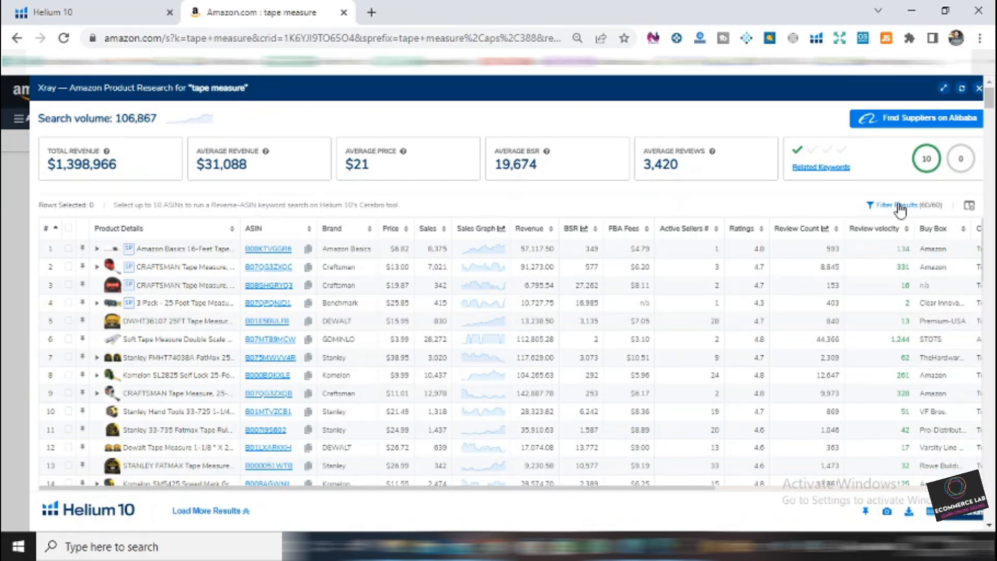
Filter the Xray results to hide sponsored products.
{"action": "left_click", "coordinate": [898, 208]}
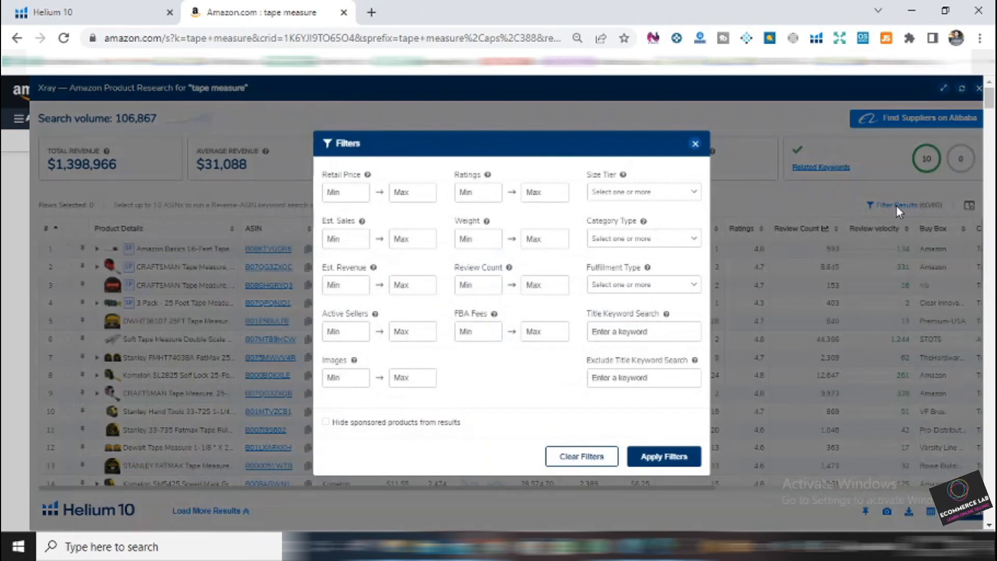
{"action": "left_click", "coordinate": [326, 423]}
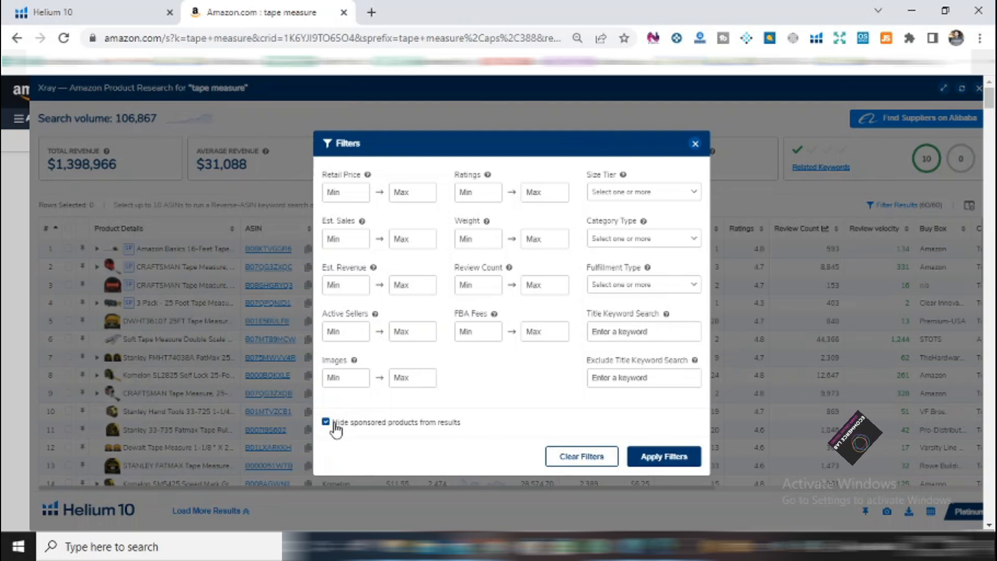
{"action": "left_click", "coordinate": [668, 462]}
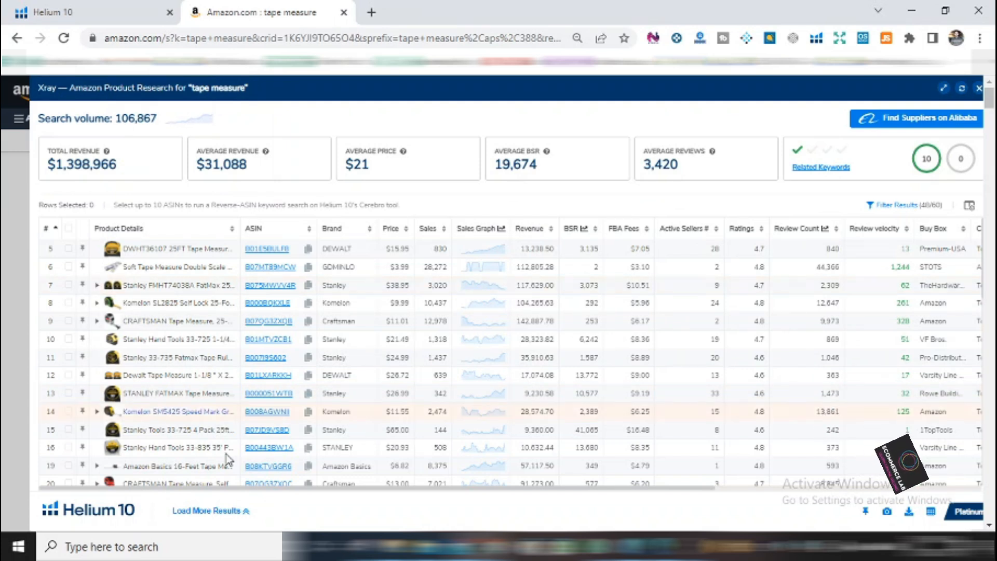
Review the product data columns through Creation Date and select the DEWALT DWHT36107 25FT tape measure in row 5.
{"action": "mouse_move", "coordinate": [231, 251]}
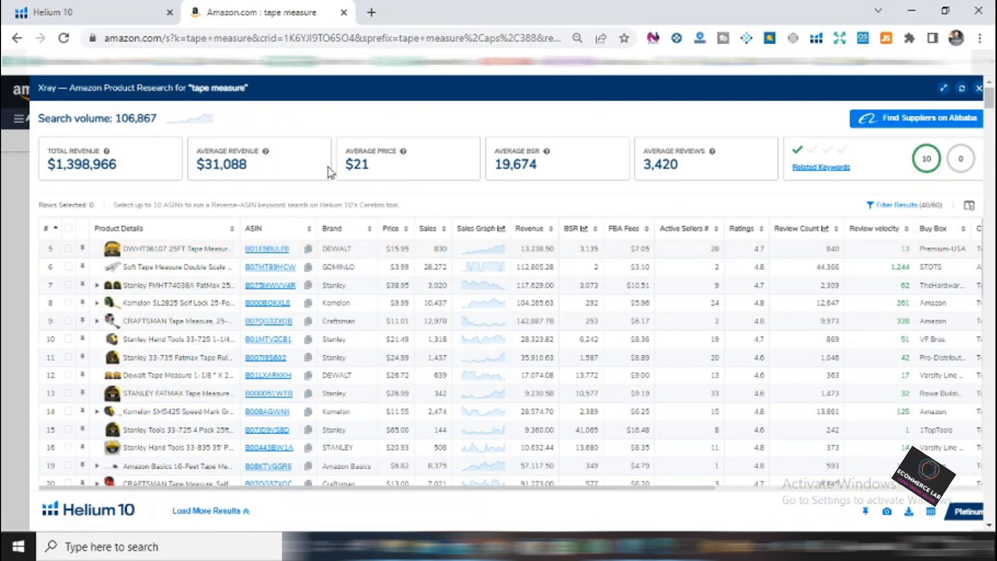
{"action": "mouse_move", "coordinate": [271, 253]}
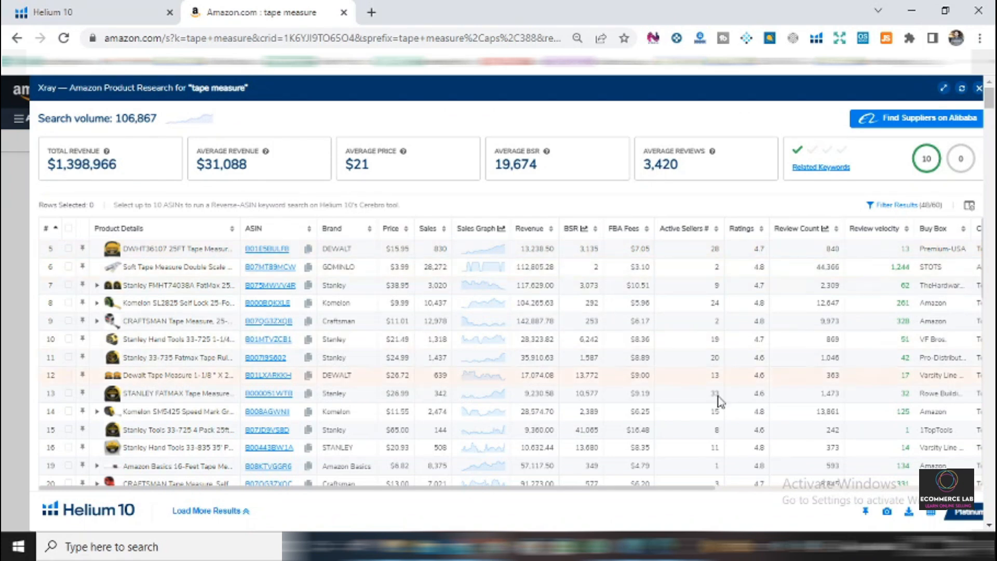
{"action": "left_click_drag", "start_coordinate": [702, 493], "coordinate": [970, 466]}
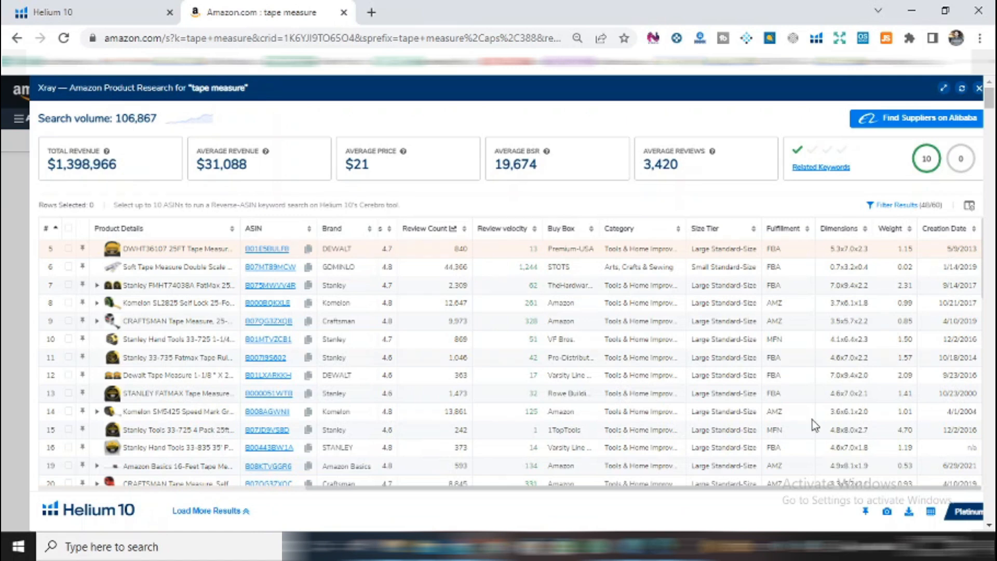
{"action": "left_click_drag", "start_coordinate": [703, 489], "coordinate": [667, 489]}
{"action": "scroll", "coordinate": [441, 413], "scroll_direction": "up", "scroll_amount": 2}
{"action": "left_click_drag", "start_coordinate": [481, 489], "coordinate": [216, 491]}
{"action": "left_click", "coordinate": [69, 249]}
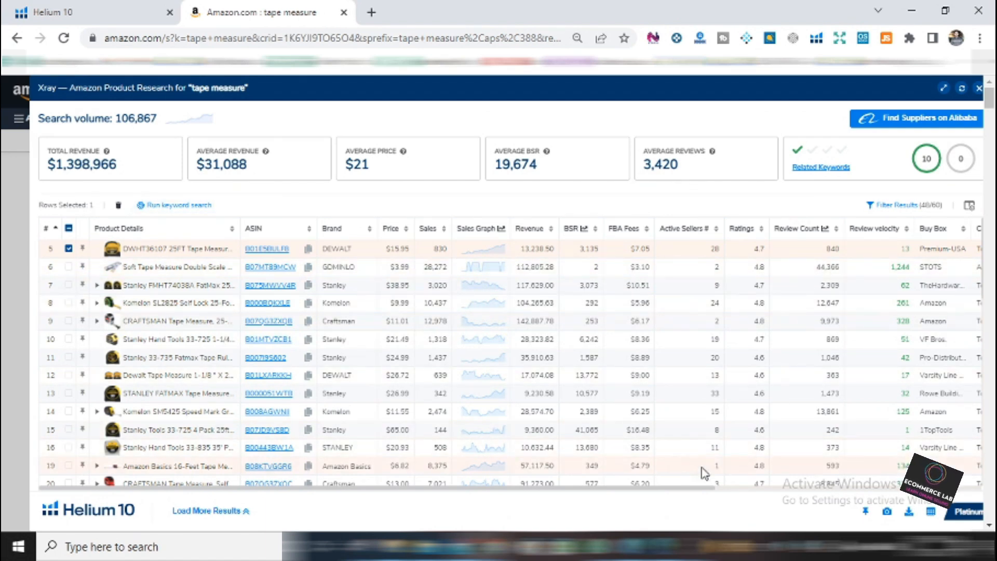
Extend the Xray selection to the ten products in rows 5 to 14 and run a keyword search on them.
{"action": "left_click_drag", "start_coordinate": [673, 488], "coordinate": [990, 311]}
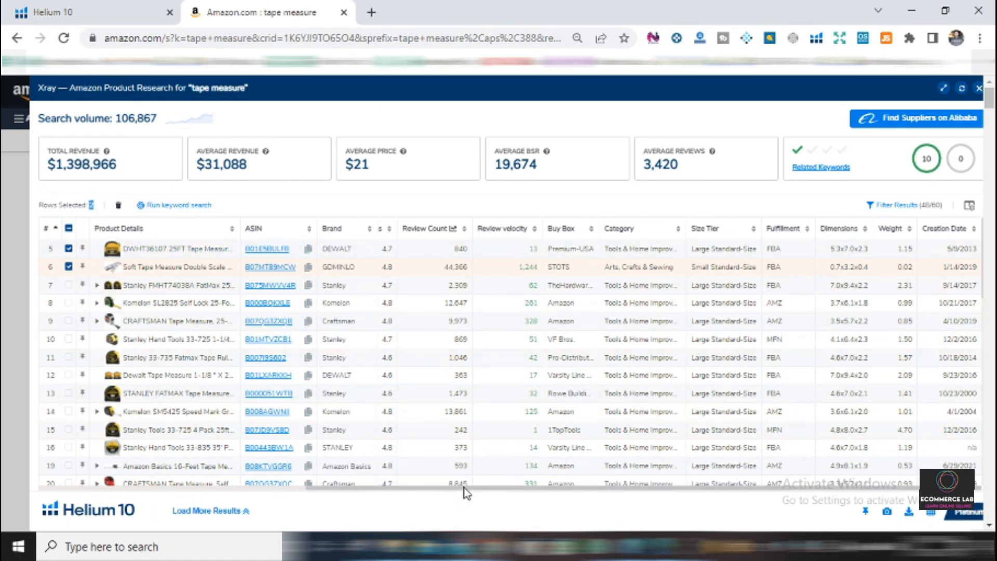
{"action": "left_click_drag", "start_coordinate": [466, 491], "coordinate": [198, 488]}
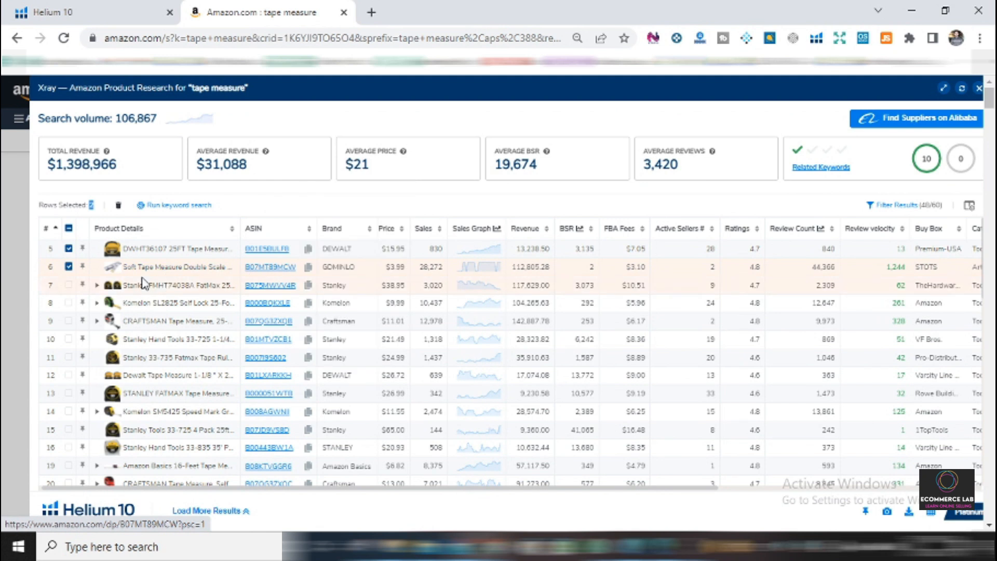
{"action": "mouse_move", "coordinate": [258, 289]}
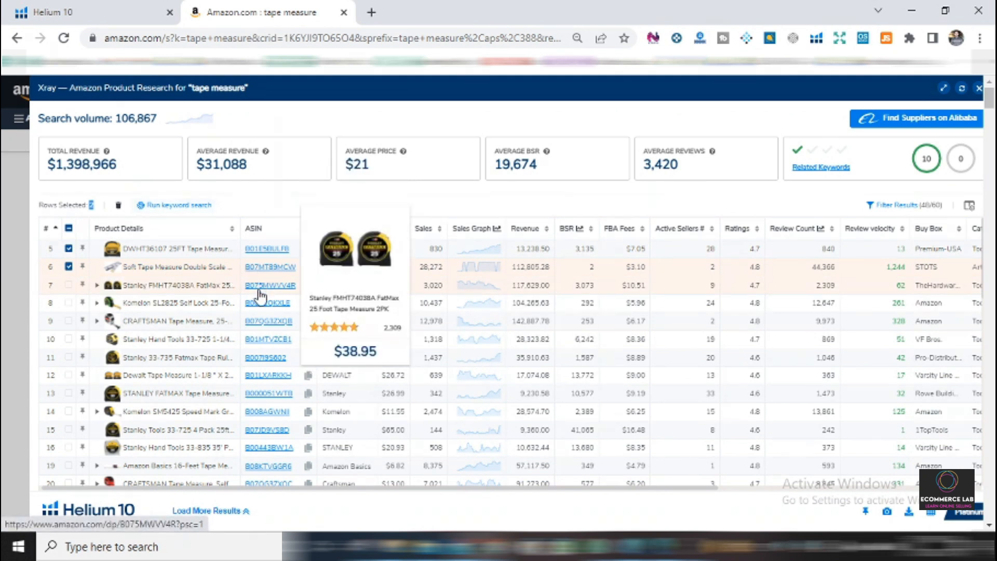
{"action": "mouse_move", "coordinate": [258, 310]}
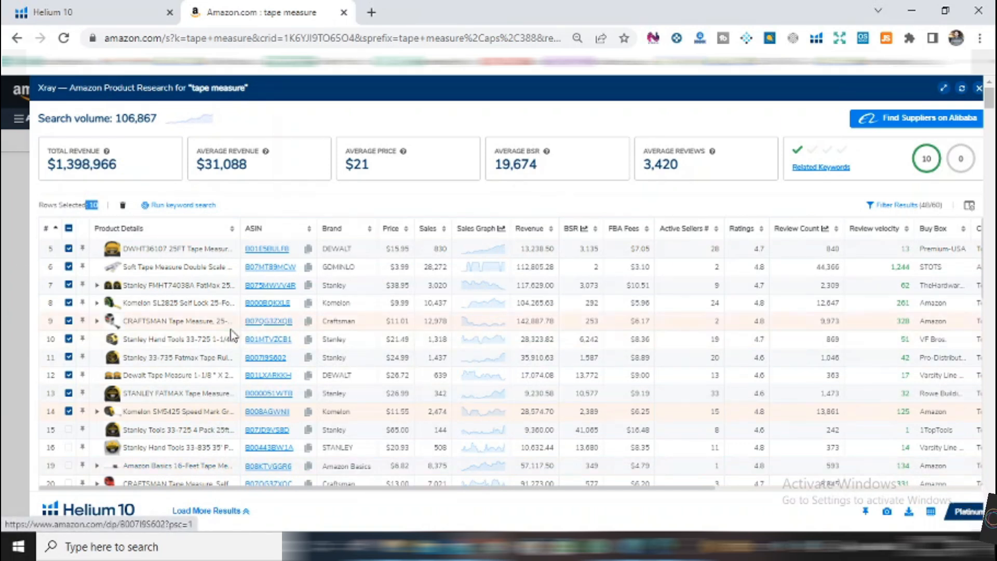
{"action": "mouse_move", "coordinate": [231, 328]}
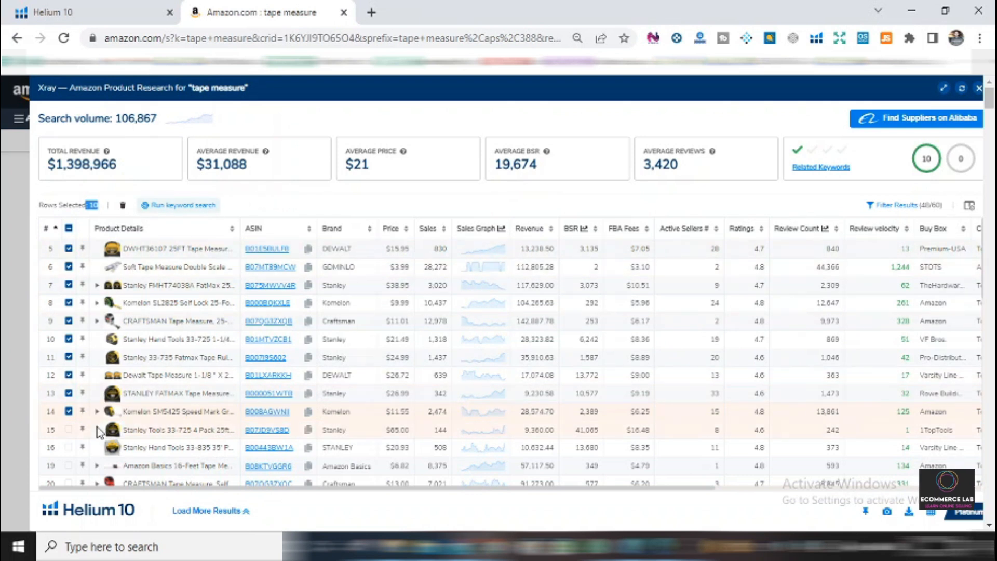
{"action": "mouse_move", "coordinate": [146, 325]}
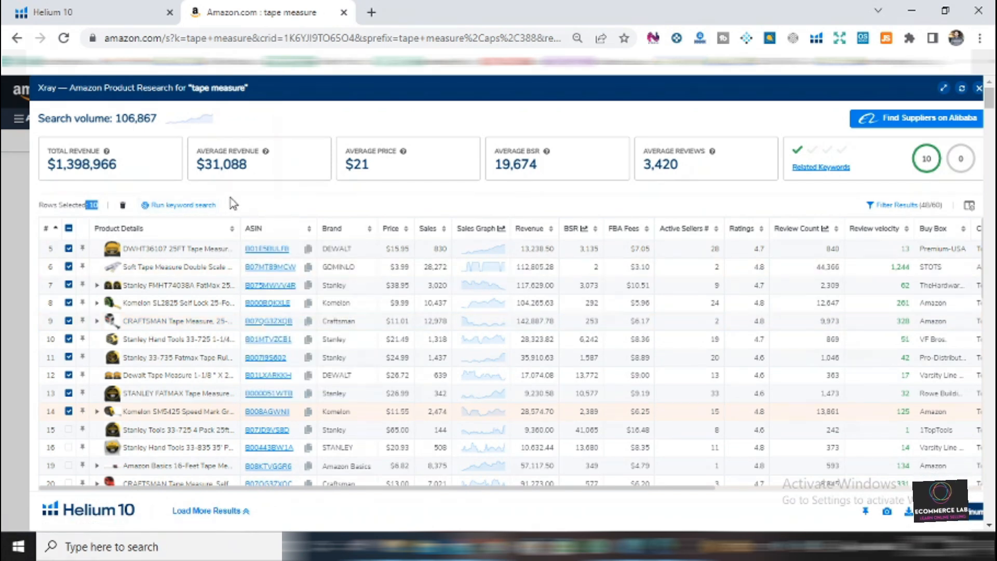
{"action": "left_click", "coordinate": [191, 207]}
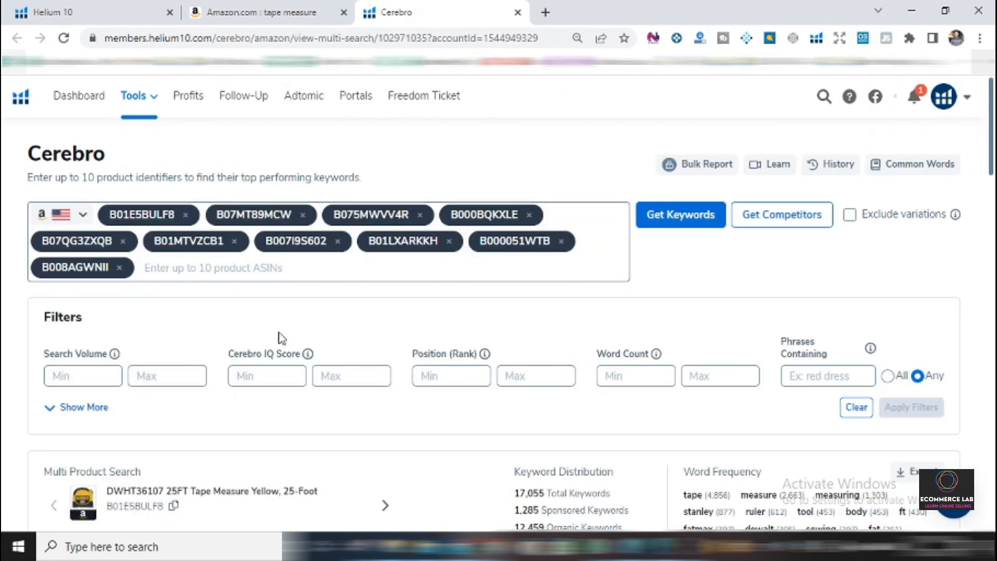
Look over the Cerebro keyword list and set the minimum Search Volume filter to 300.
{"action": "scroll", "coordinate": [296, 341], "scroll_direction": "down", "scroll_amount": 4}
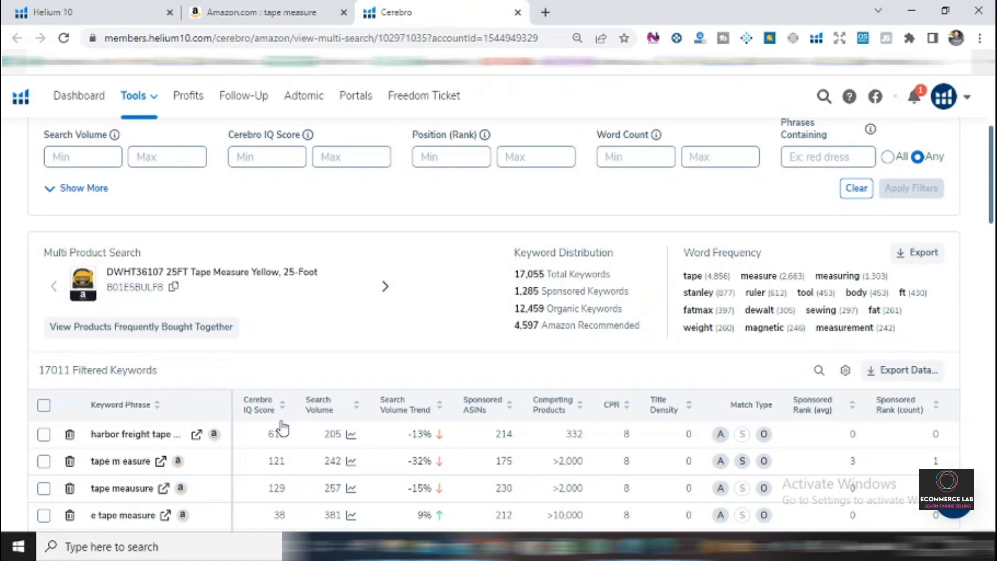
{"action": "scroll", "coordinate": [293, 416], "scroll_direction": "up", "scroll_amount": 4}
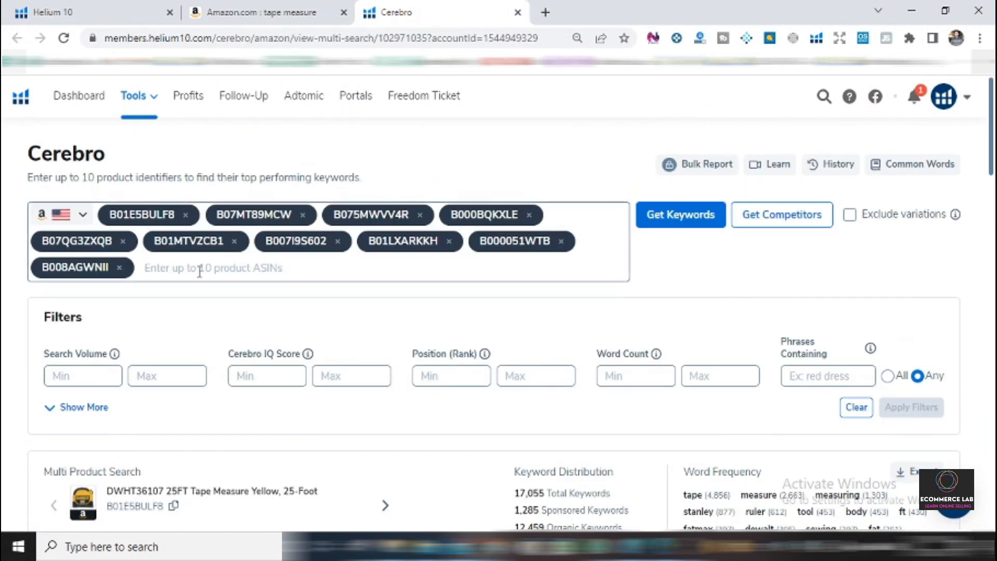
{"action": "scroll", "coordinate": [145, 223], "scroll_direction": "down", "scroll_amount": 5}
{"action": "scroll", "coordinate": [160, 421], "scroll_direction": "down", "scroll_amount": 5}
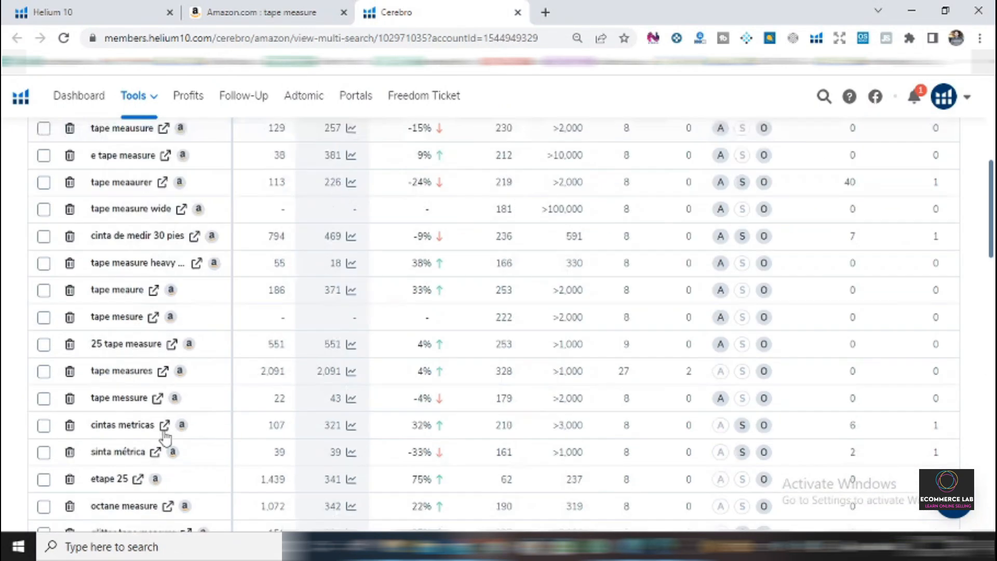
{"action": "scroll", "coordinate": [400, 397], "scroll_direction": "up", "scroll_amount": 5}
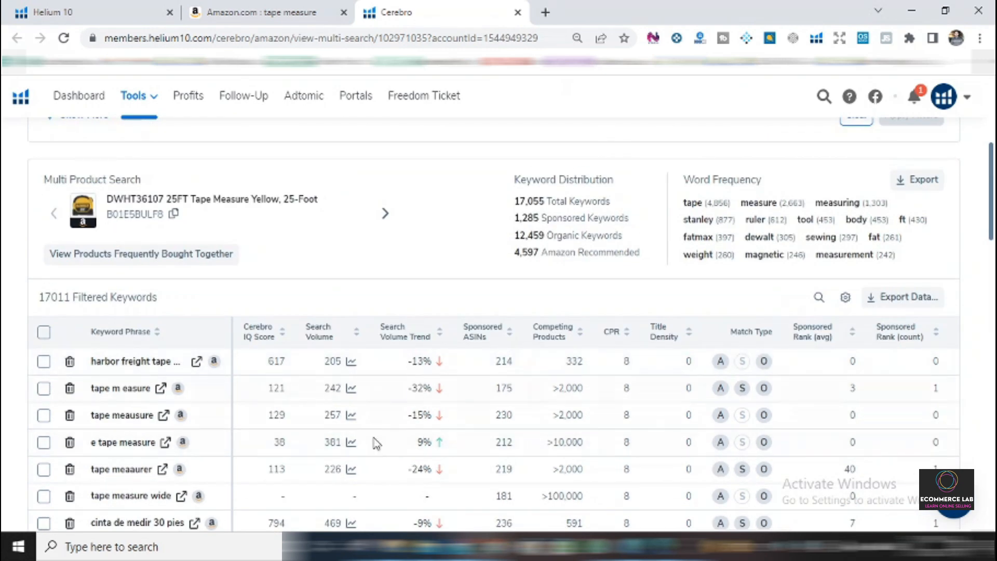
{"action": "scroll", "coordinate": [322, 389], "scroll_direction": "up", "scroll_amount": 5}
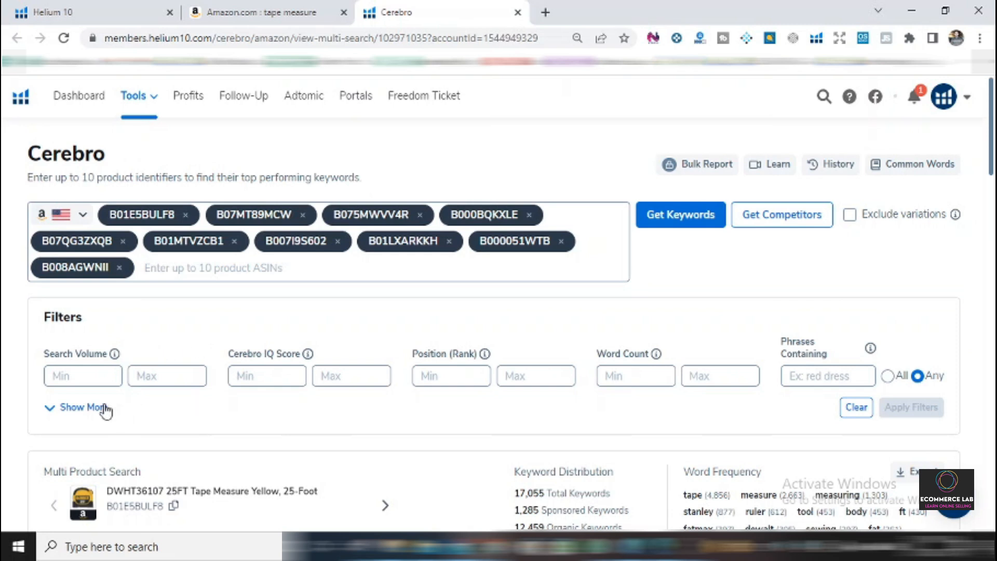
{"action": "left_click", "coordinate": [91, 373]}
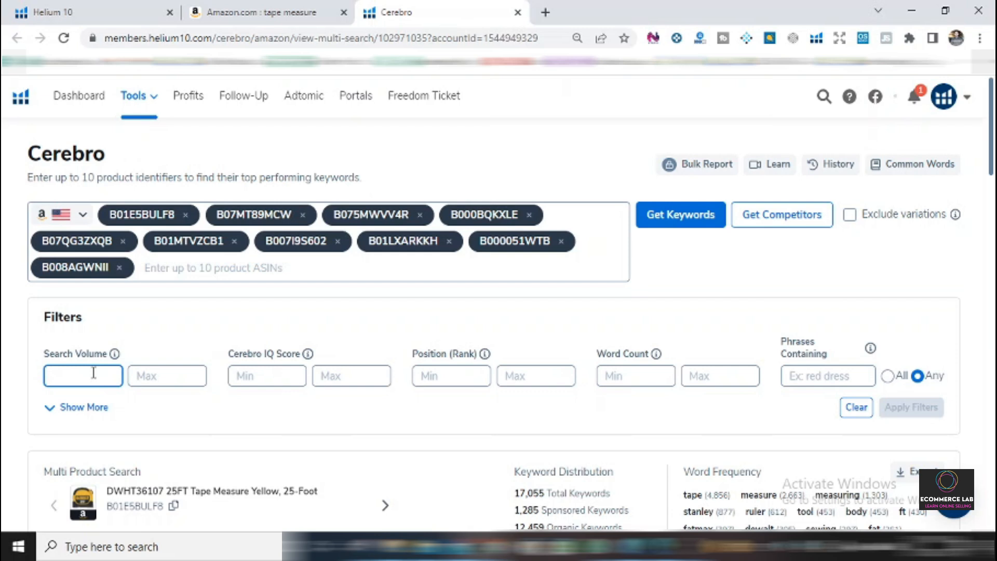
{"action": "type", "text": "3"}
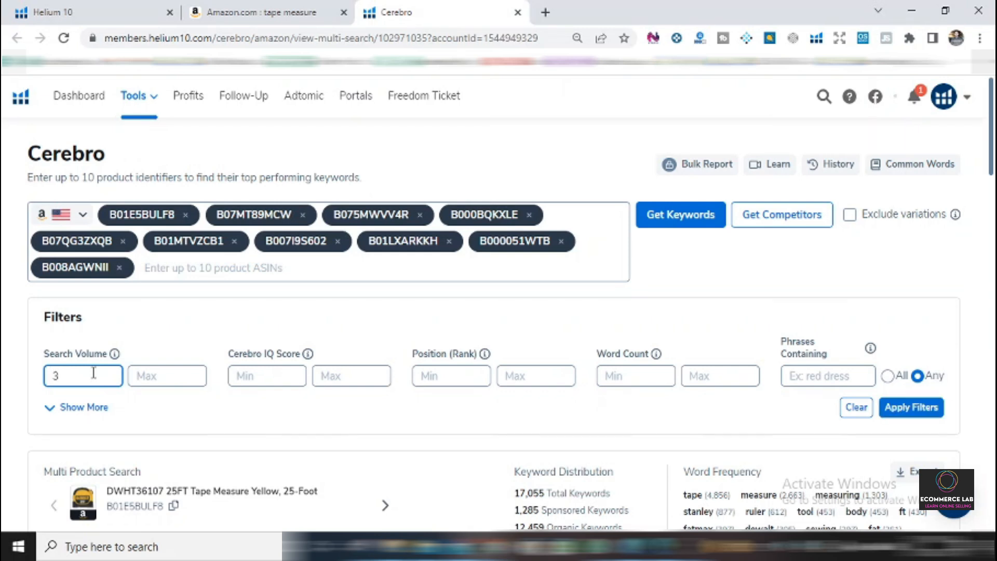
{"action": "type", "text": "00"}
{"action": "left_click", "coordinate": [218, 328]}
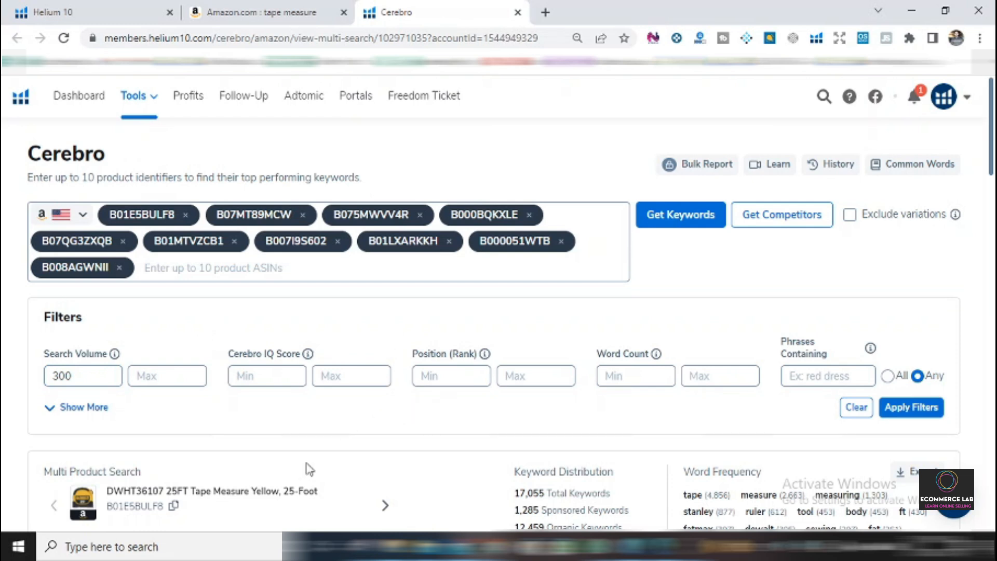
Set the Position (Rank) filter to a range of 1 to 48.
{"action": "left_click", "coordinate": [461, 378]}
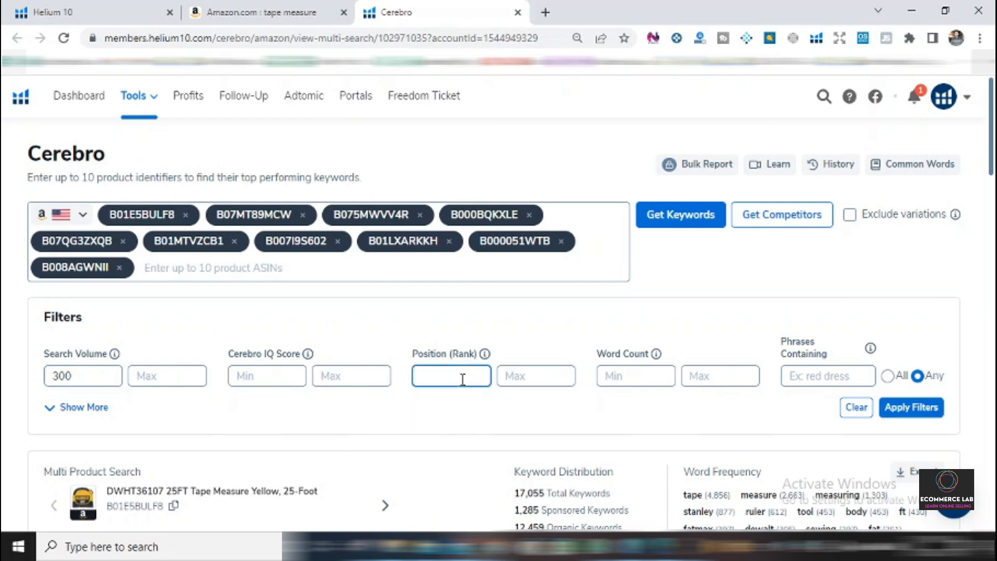
{"action": "type", "text": "1"}
{"action": "left_click", "coordinate": [538, 380]}
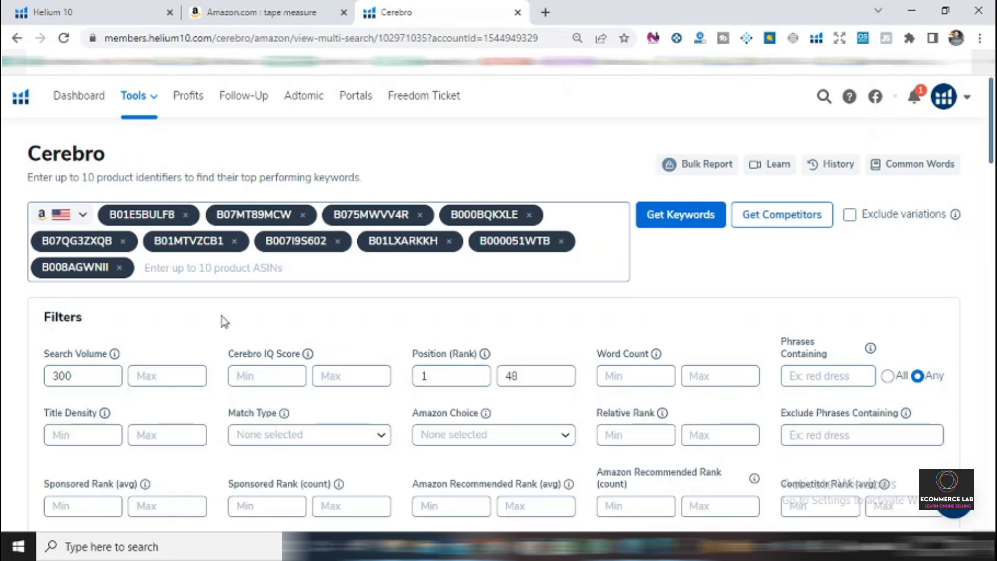
Review the remaining keyword filters and restrict the Match Type filter to Organic.
{"action": "scroll", "coordinate": [224, 321], "scroll_direction": "down", "scroll_amount": 5}
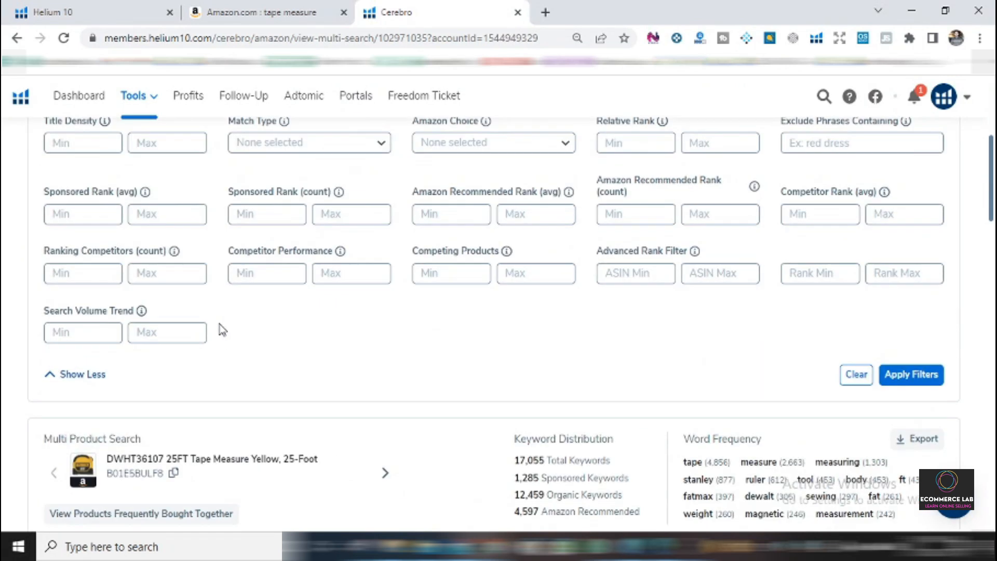
{"action": "scroll", "coordinate": [188, 410], "scroll_direction": "down", "scroll_amount": 5}
{"action": "scroll", "coordinate": [275, 340], "scroll_direction": "up", "scroll_amount": 4}
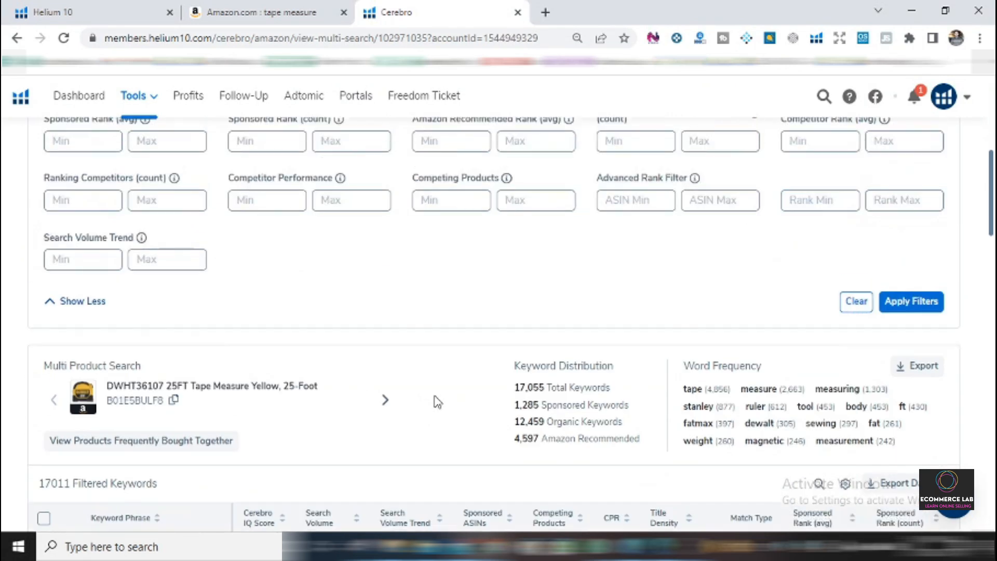
{"action": "scroll", "coordinate": [481, 334], "scroll_direction": "up", "scroll_amount": 4}
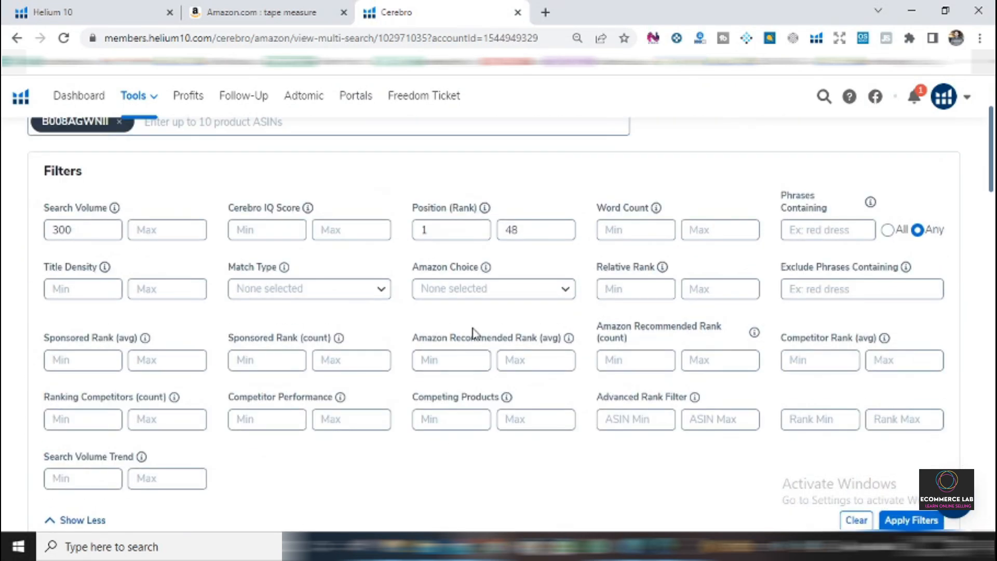
{"action": "scroll", "coordinate": [470, 333], "scroll_direction": "up", "scroll_amount": 3}
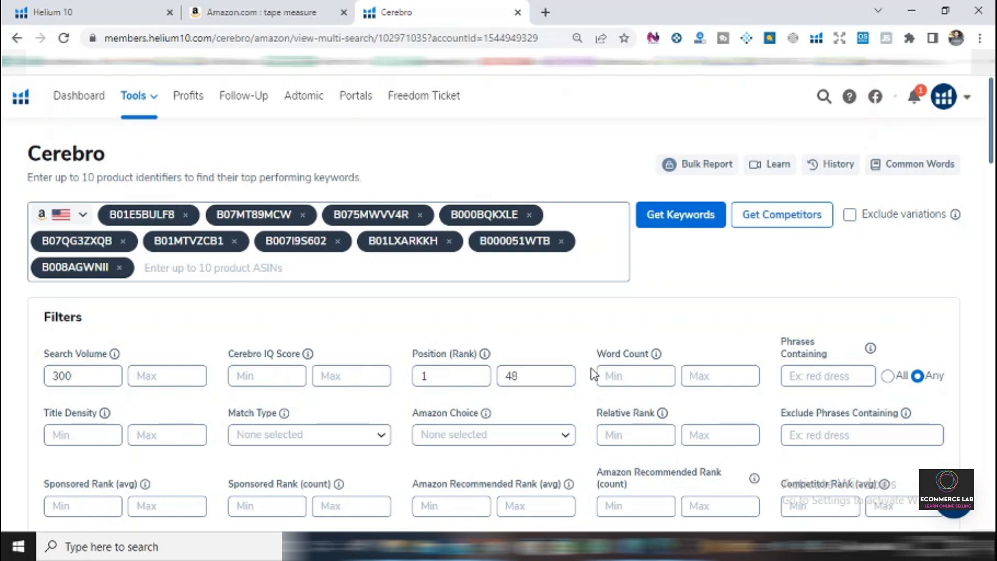
{"action": "scroll", "coordinate": [678, 373], "scroll_direction": "down", "scroll_amount": 3}
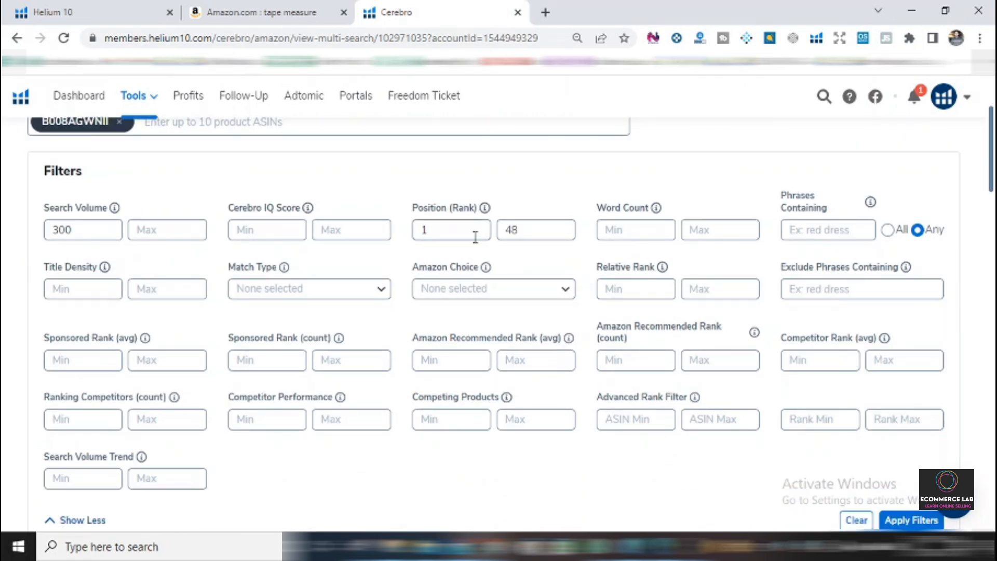
{"action": "left_click", "coordinate": [366, 298]}
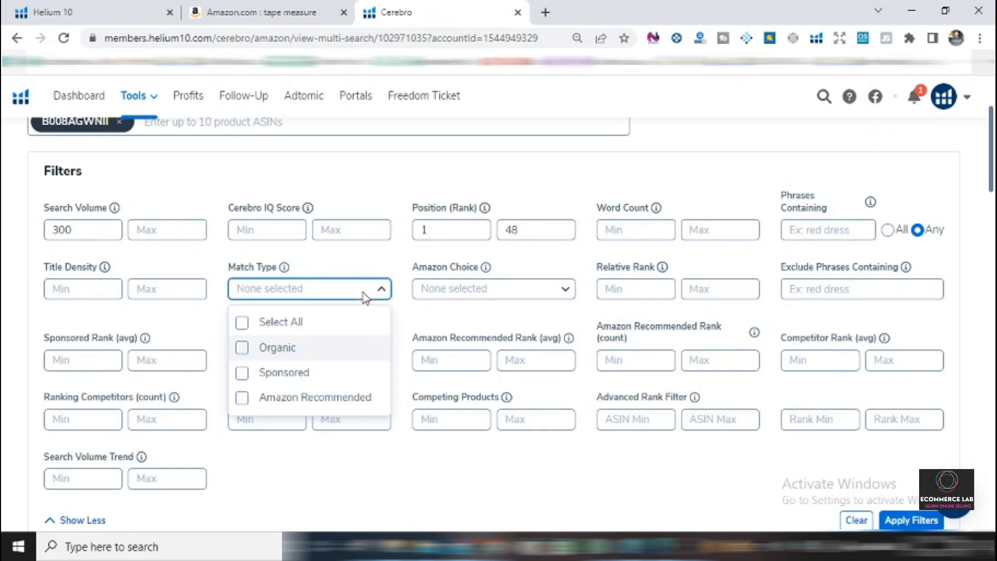
{"action": "left_click", "coordinate": [280, 348]}
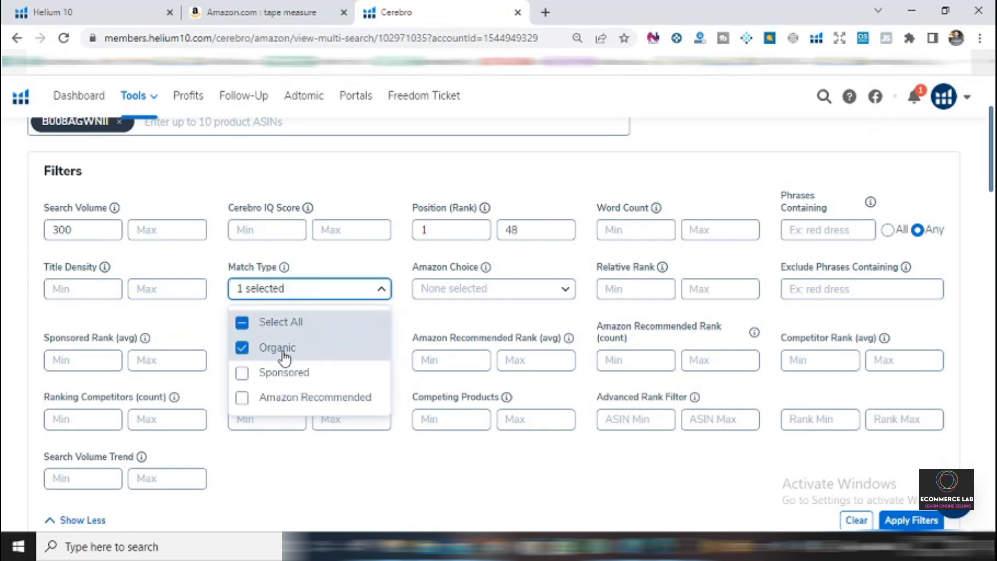
{"action": "left_click", "coordinate": [671, 179]}
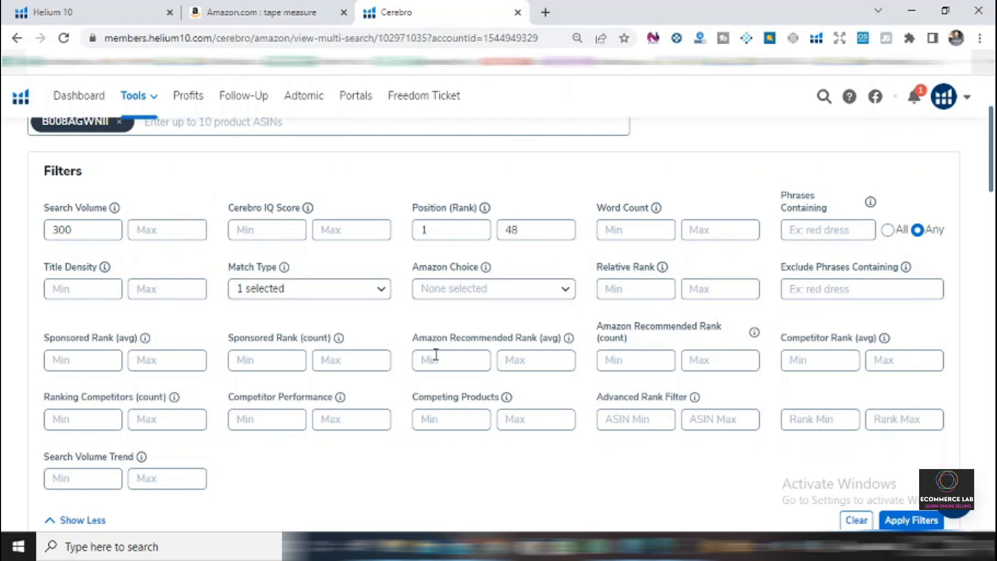
Apply the configured search volume, position and match type filters to the keyword list.
{"action": "scroll", "coordinate": [654, 319], "scroll_direction": "down", "scroll_amount": 4}
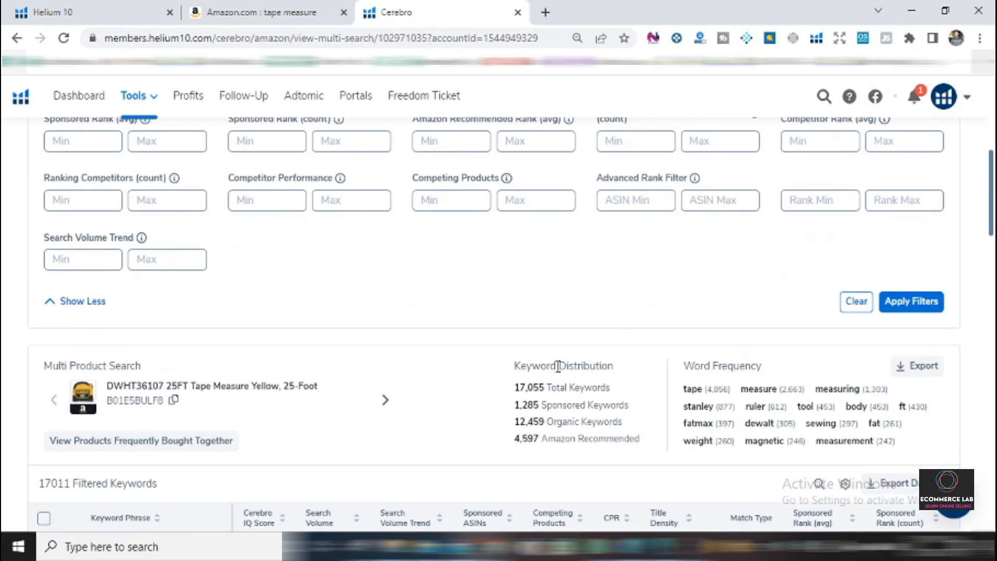
{"action": "scroll", "coordinate": [660, 296], "scroll_direction": "up", "scroll_amount": 2}
{"action": "scroll", "coordinate": [682, 308], "scroll_direction": "down", "scroll_amount": 3}
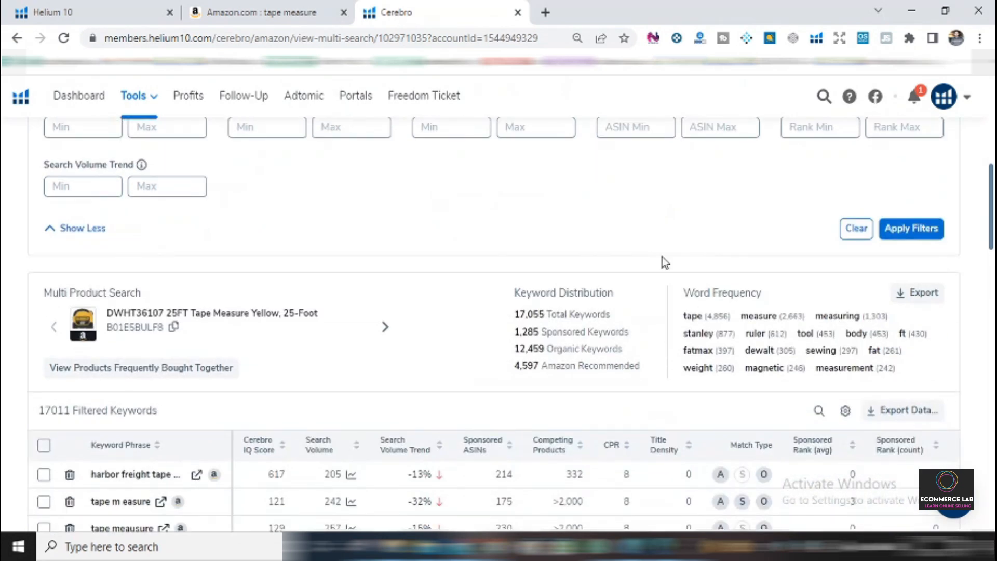
{"action": "scroll", "coordinate": [662, 256], "scroll_direction": "up", "scroll_amount": 2}
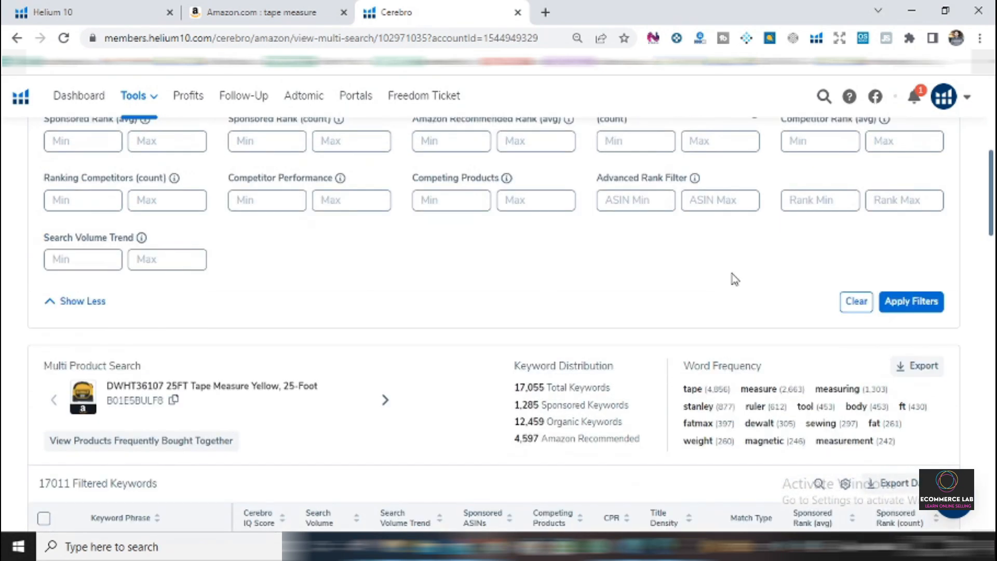
{"action": "left_click", "coordinate": [912, 302]}
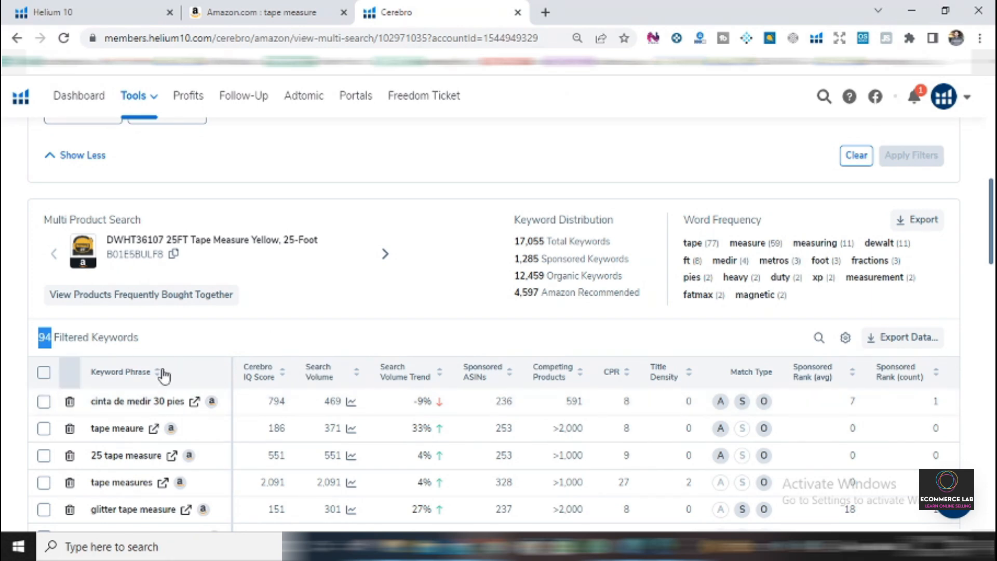
Look over the filtered keywords and export them as an XLSX file.
{"action": "scroll", "coordinate": [329, 319], "scroll_direction": "up", "scroll_amount": 3}
{"action": "scroll", "coordinate": [722, 366], "scroll_direction": "down", "scroll_amount": 4}
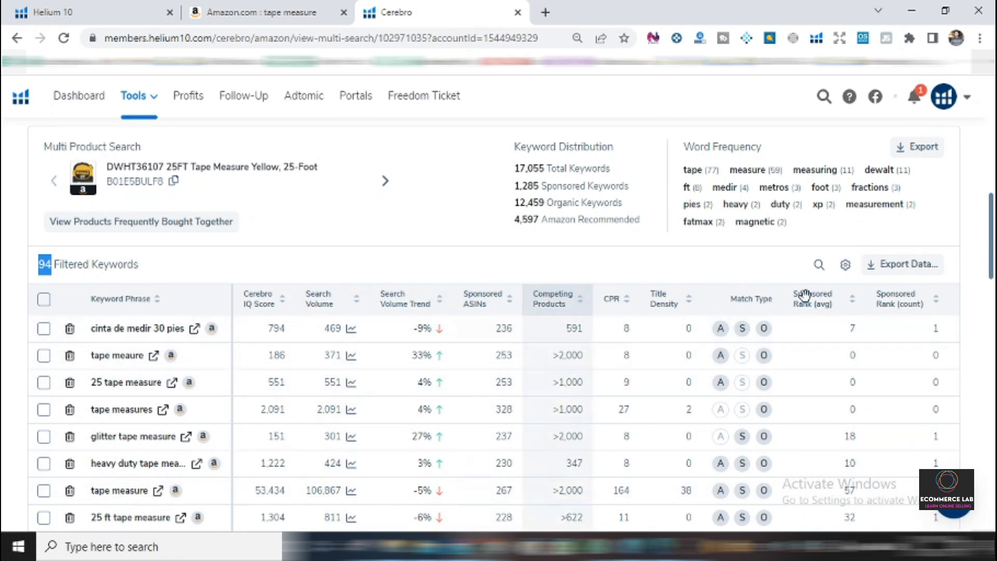
{"action": "left_click", "coordinate": [917, 271]}
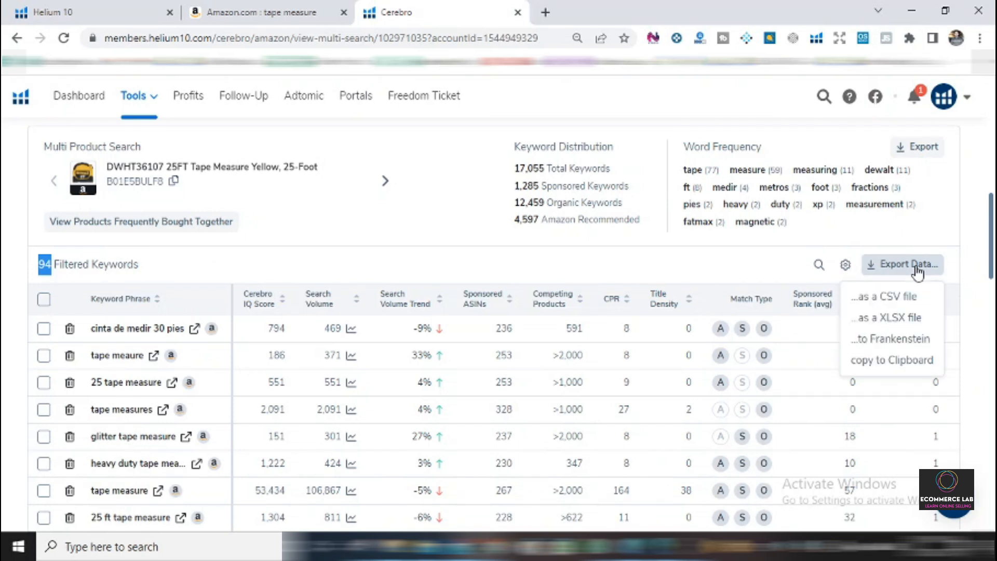
{"action": "left_click", "coordinate": [902, 325]}
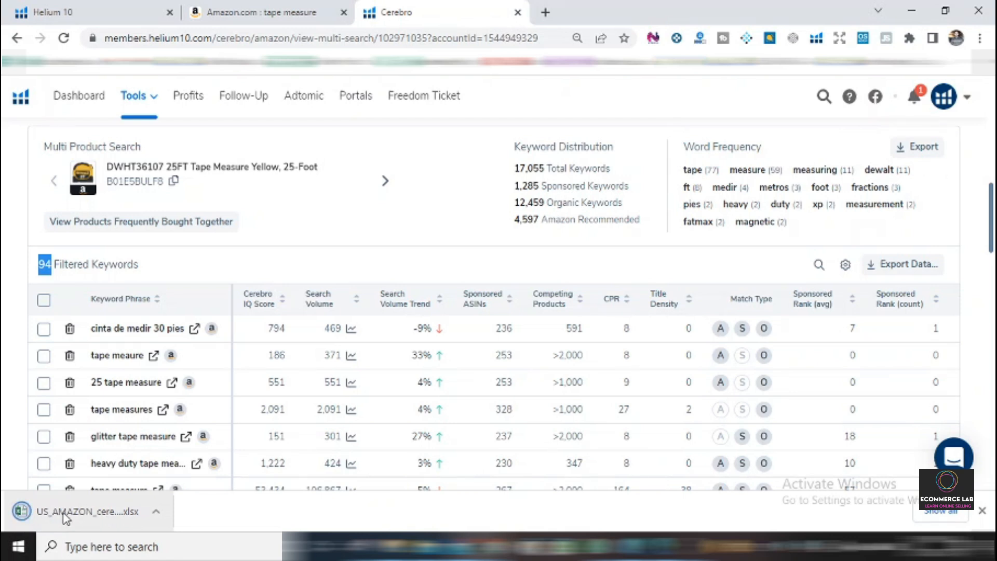
Open the downloaded US_AMAZON_cerebro workbook in Excel, maximize its window and enable editing.
{"action": "left_click", "coordinate": [187, 463]}
{"action": "left_click", "coordinate": [105, 519]}
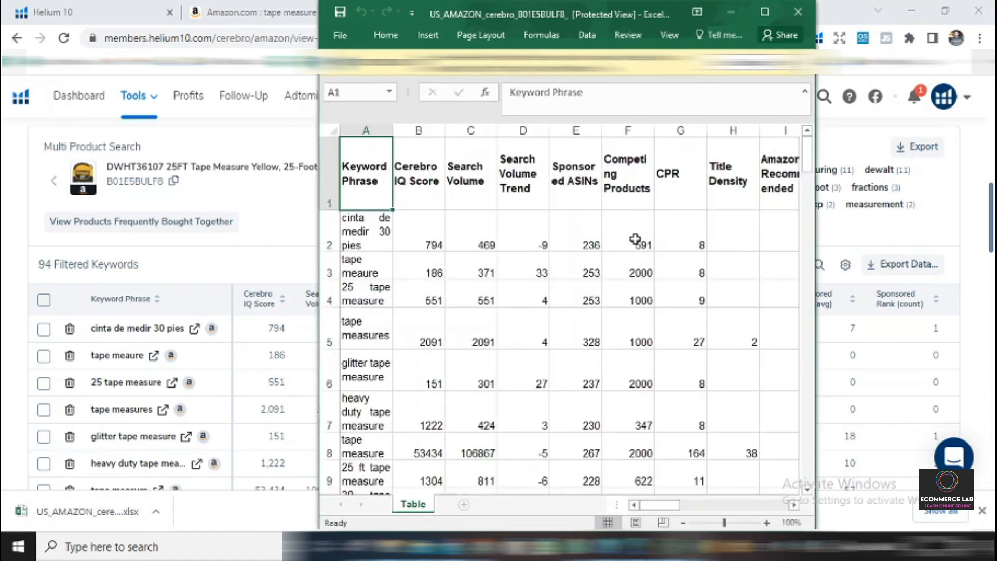
{"action": "left_click", "coordinate": [764, 12]}
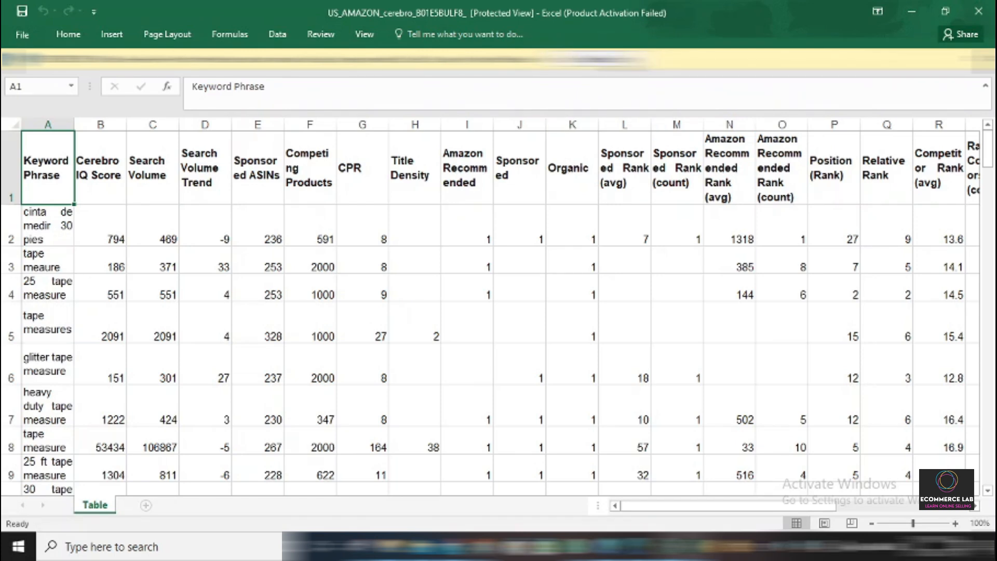
{"action": "left_click", "coordinate": [621, 59]}
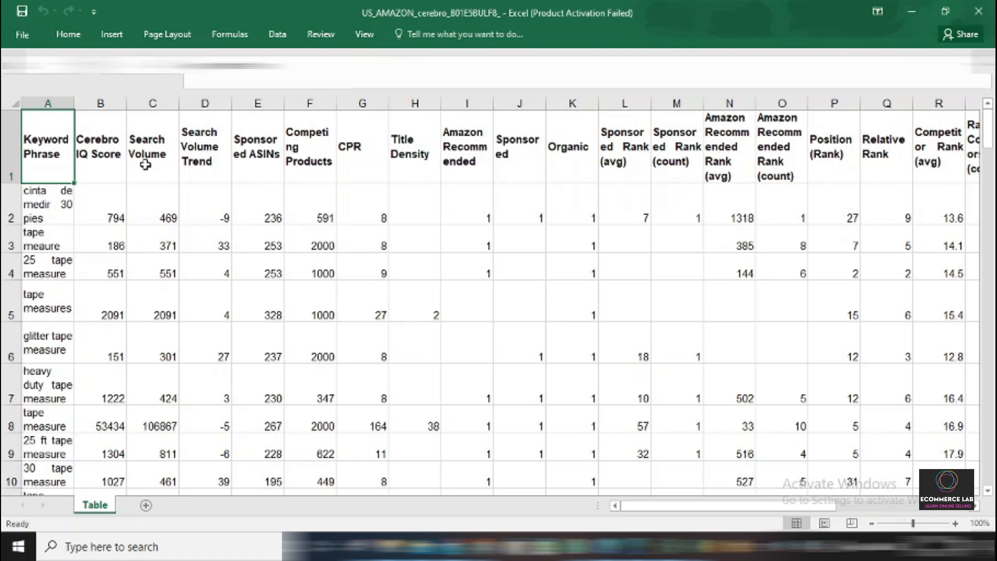
Delete the Cerebro IQ Score column from the exported keyword table.
{"action": "left_click", "coordinate": [200, 245]}
{"action": "left_click", "coordinate": [51, 171]}
{"action": "left_click", "coordinate": [103, 104]}
{"action": "left_click", "coordinate": [104, 101]}
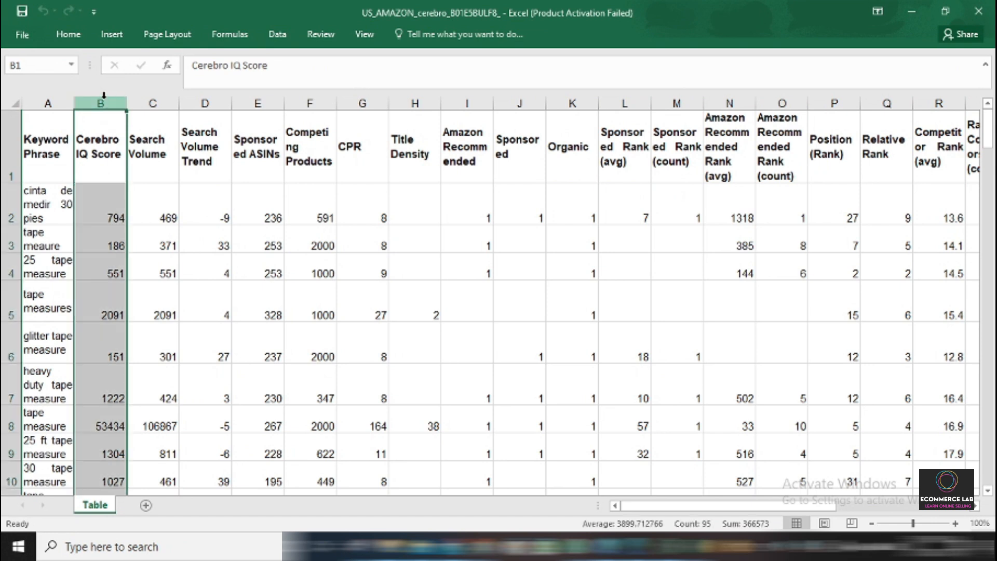
{"action": "left_click", "coordinate": [83, 33]}
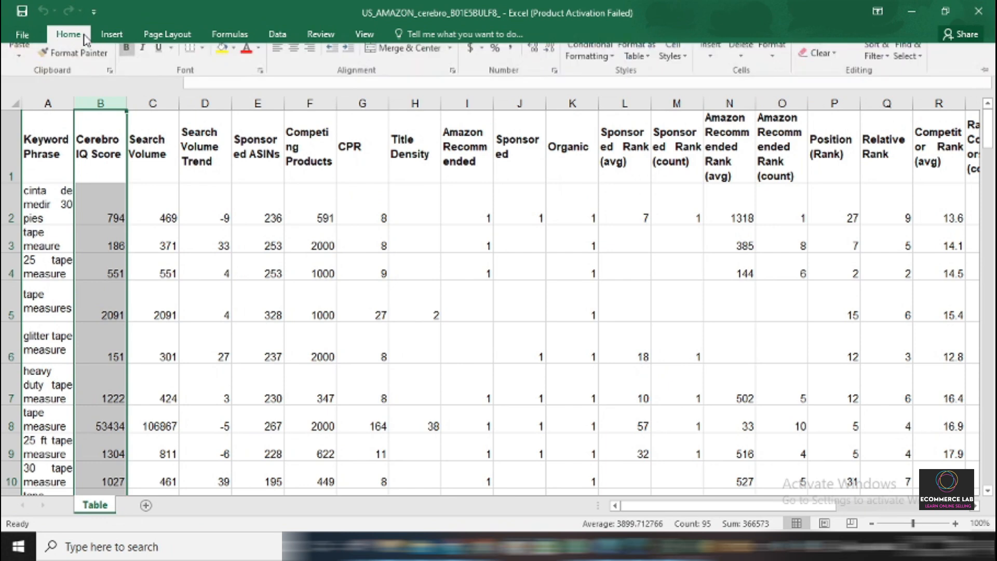
{"action": "left_click", "coordinate": [740, 65]}
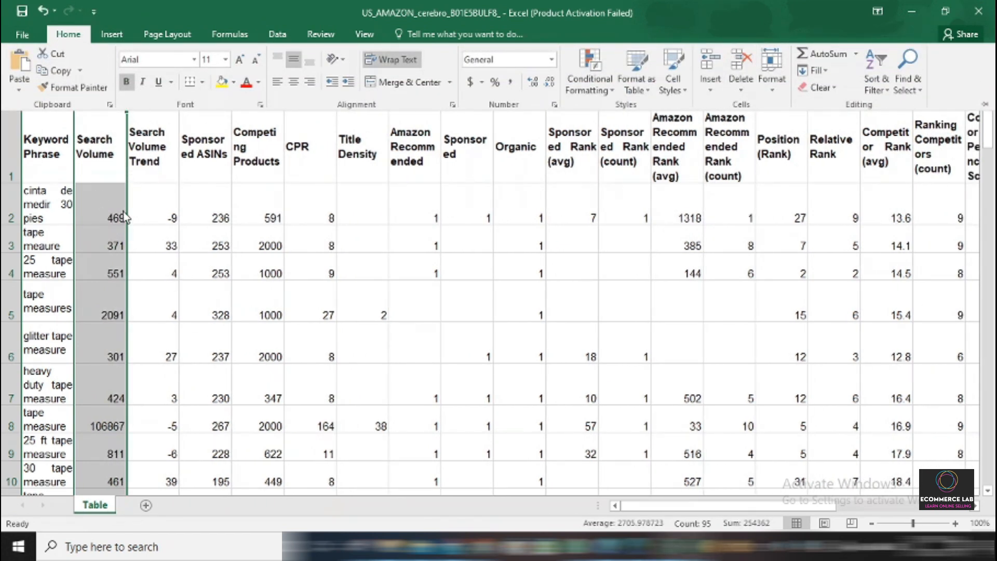
Delete the Search Volume Trend and Sponsored ASINs columns from the keyword table.
{"action": "left_click", "coordinate": [150, 163]}
{"action": "left_click", "coordinate": [166, 191]}
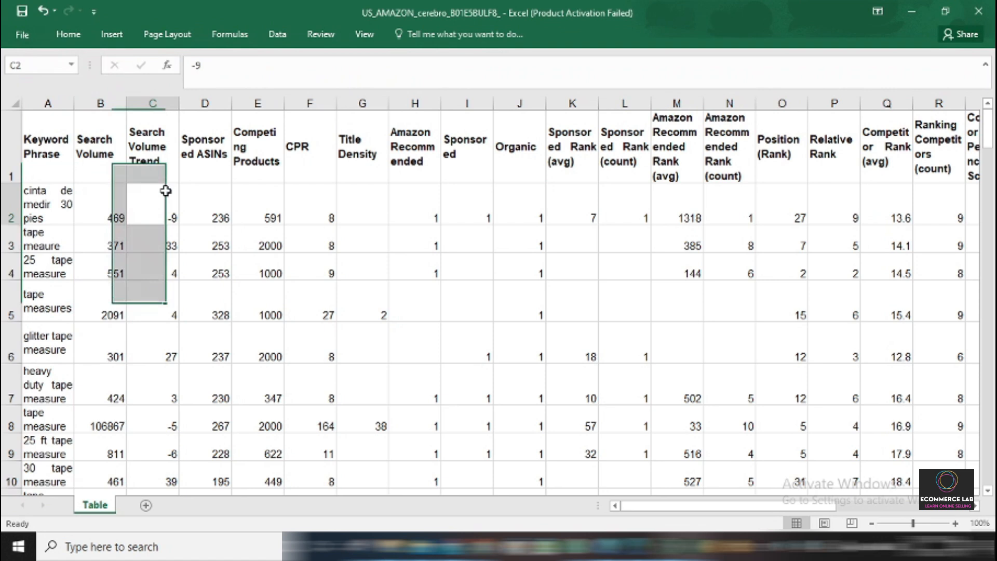
{"action": "left_click", "coordinate": [155, 104]}
{"action": "left_click", "coordinate": [80, 40]}
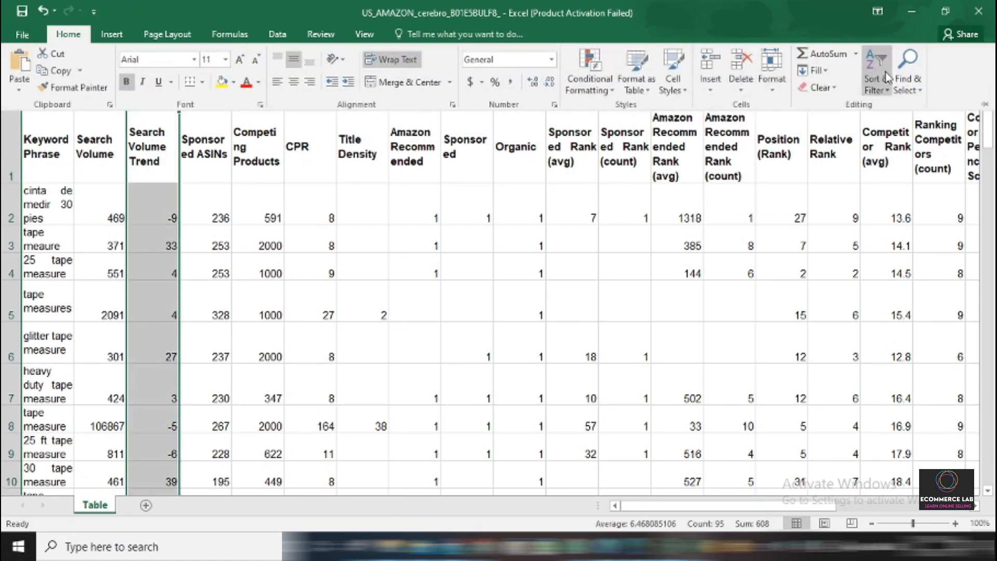
{"action": "left_click", "coordinate": [740, 65]}
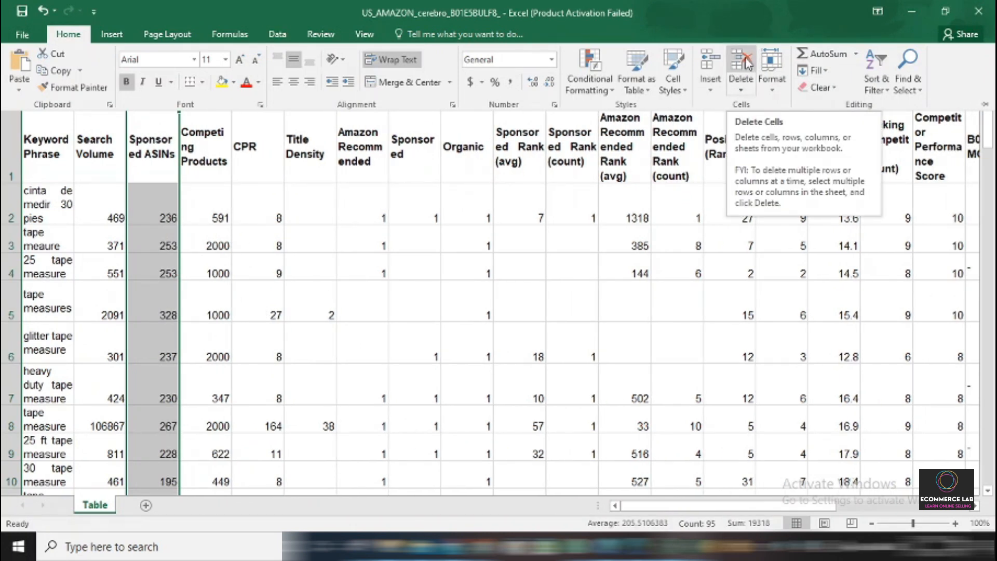
{"action": "left_click", "coordinate": [745, 65]}
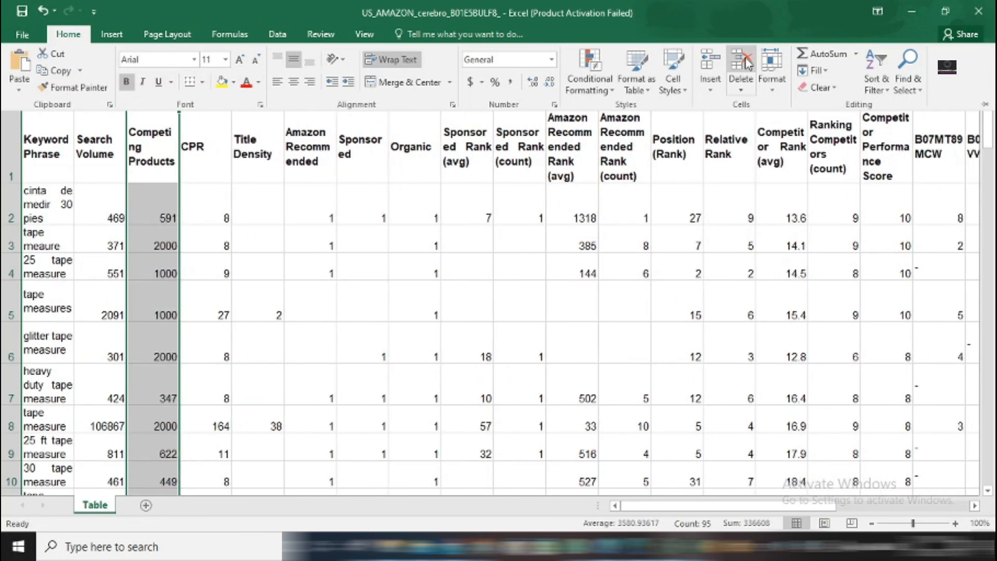
Delete the block of columns from Title Density through Amazon Recommended Rank (count).
{"action": "left_click", "coordinate": [213, 174]}
{"action": "left_click", "coordinate": [68, 34]}
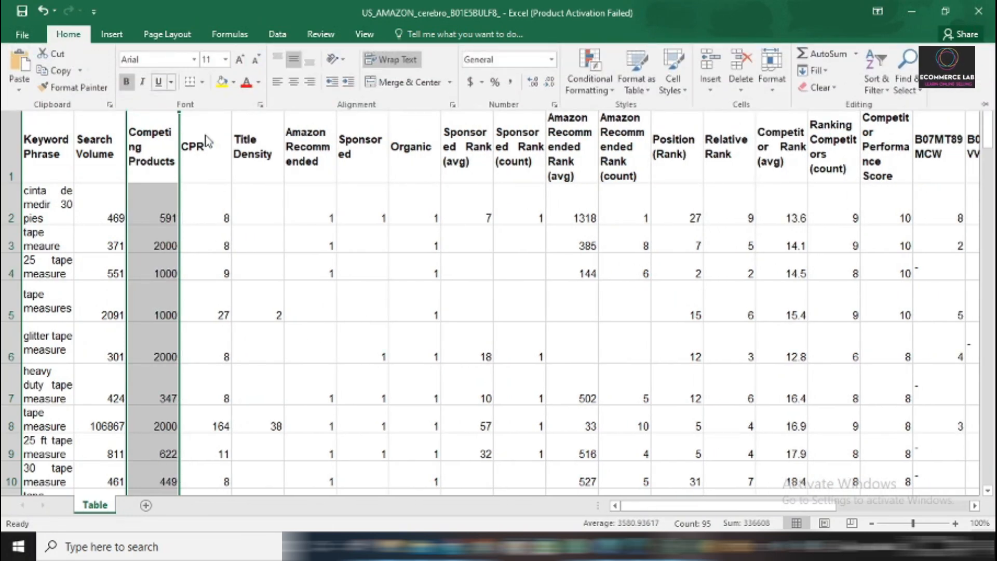
{"action": "left_click", "coordinate": [246, 218]}
{"action": "left_click_drag", "start_coordinate": [257, 103], "coordinate": [604, 144]}
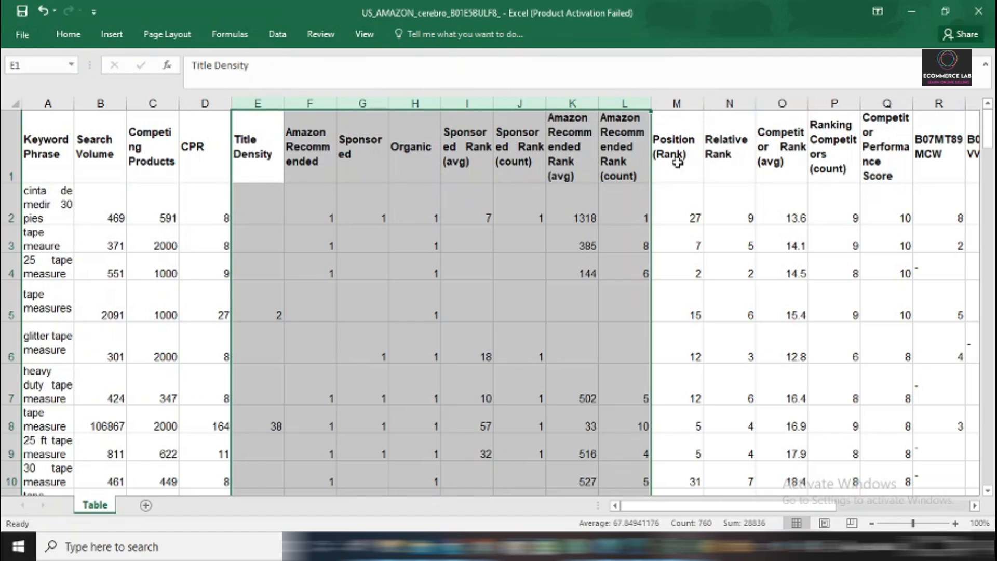
{"action": "left_click", "coordinate": [72, 39]}
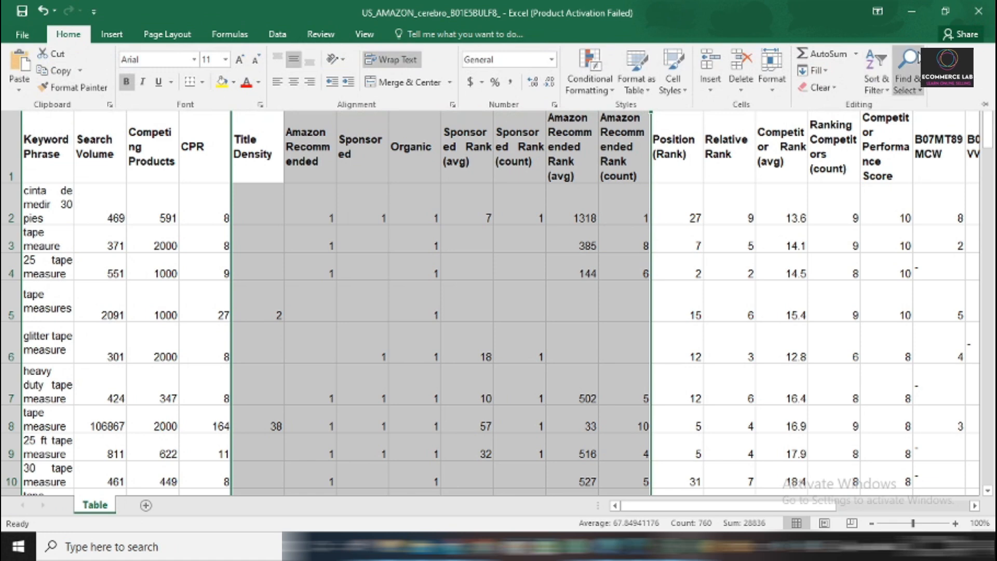
{"action": "left_click", "coordinate": [750, 65]}
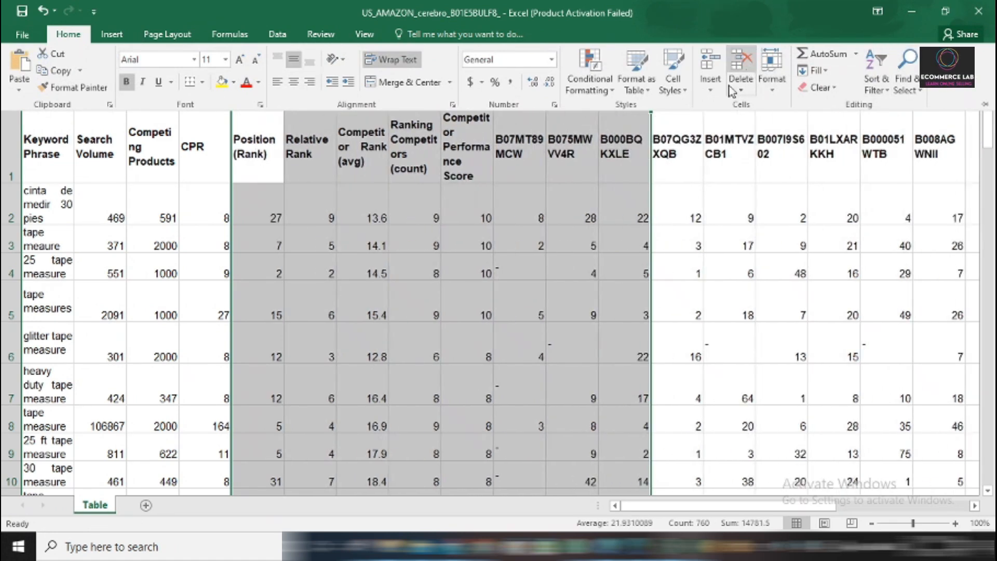
Delete the columns from Relative Rank through Competitor Performance Score and return to the Keyword Phrase header cell.
{"action": "left_click", "coordinate": [310, 301]}
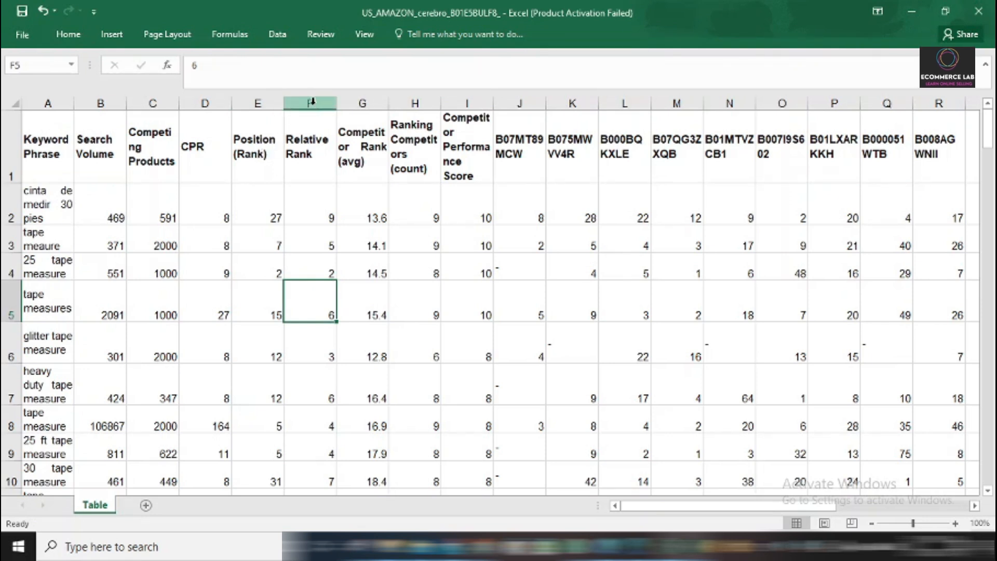
{"action": "left_click_drag", "start_coordinate": [310, 97], "coordinate": [432, 113]}
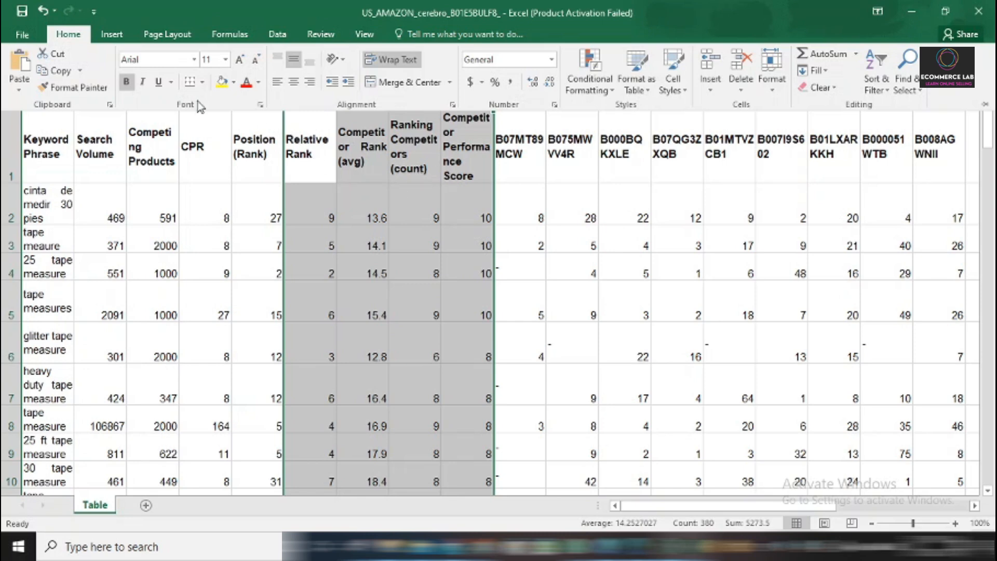
{"action": "left_click", "coordinate": [748, 62]}
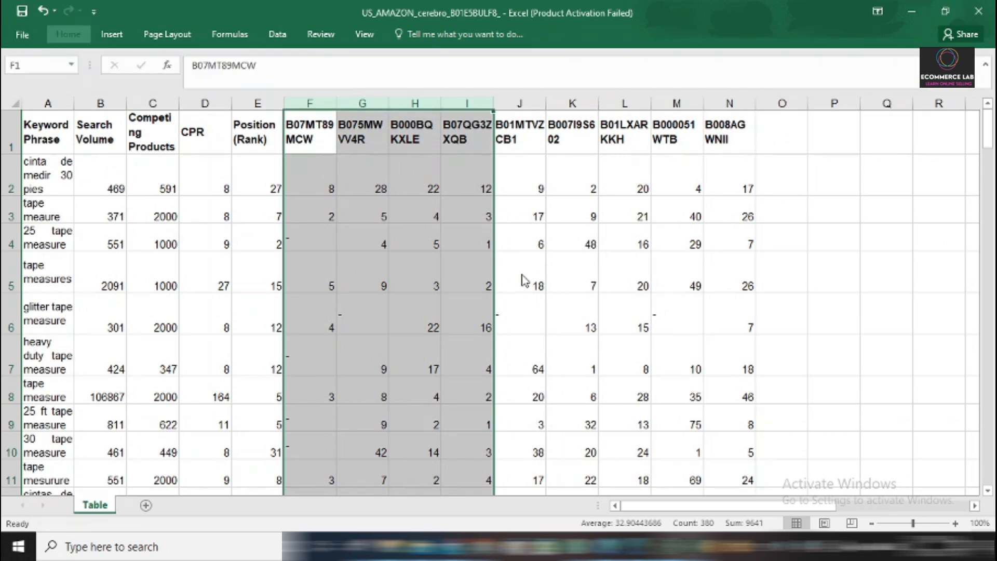
{"action": "left_click", "coordinate": [613, 273]}
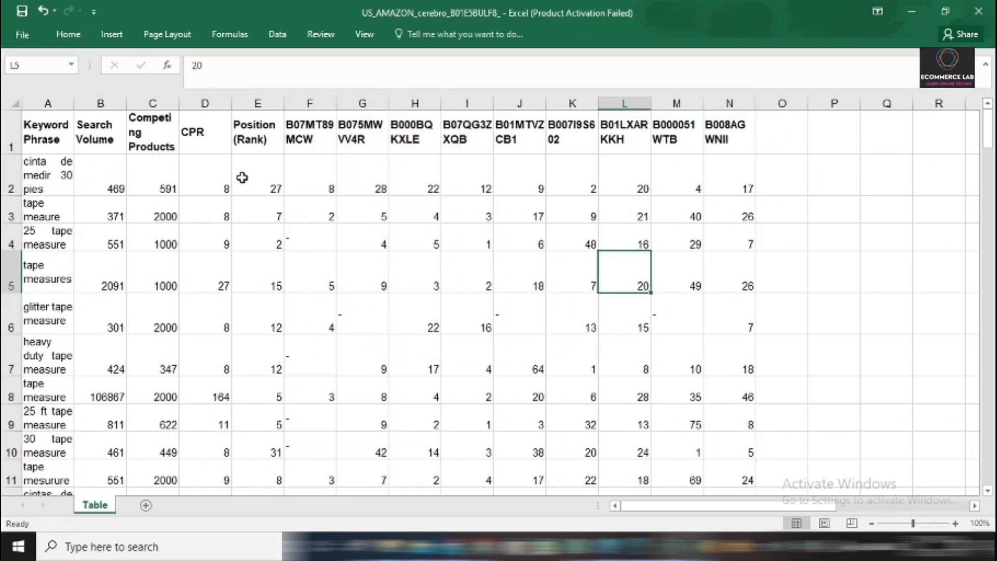
{"action": "left_click_drag", "start_coordinate": [51, 129], "coordinate": [68, 144]}
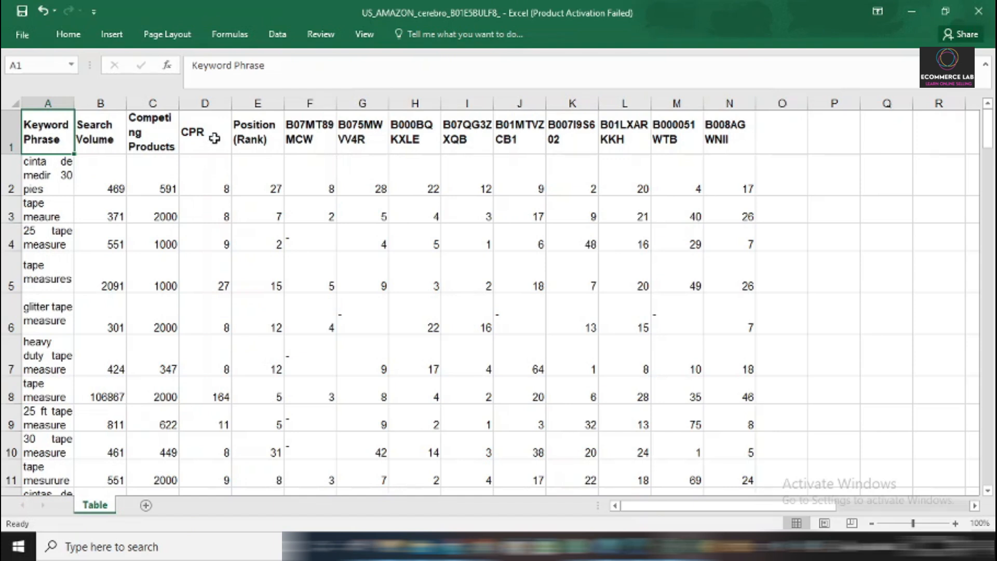
Examine the competitor ASIN column headers in the keyword table and the ASIN list entered in Cerebro.
{"action": "left_click_drag", "start_coordinate": [318, 134], "coordinate": [743, 115]}
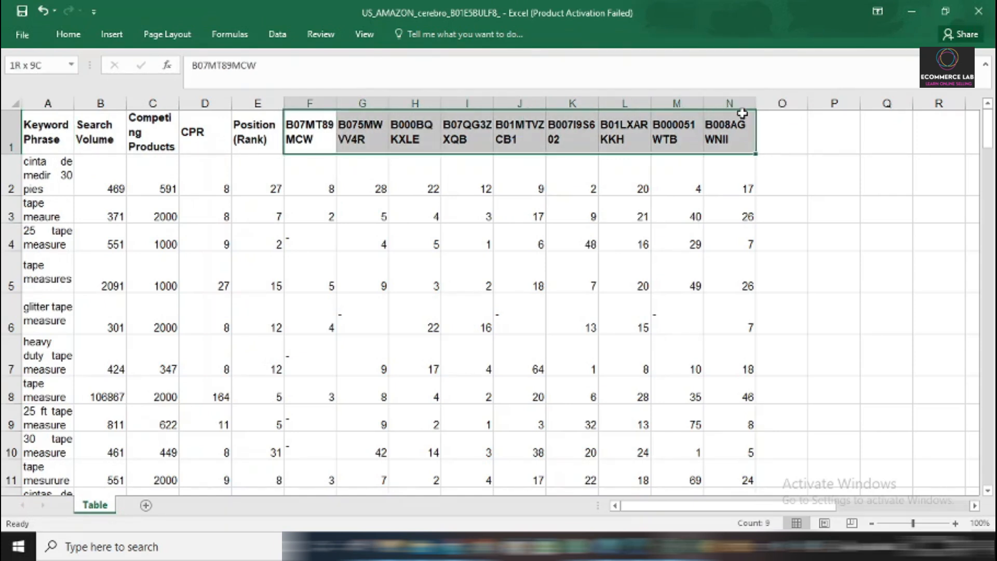
{"action": "left_click", "coordinate": [493, 266]}
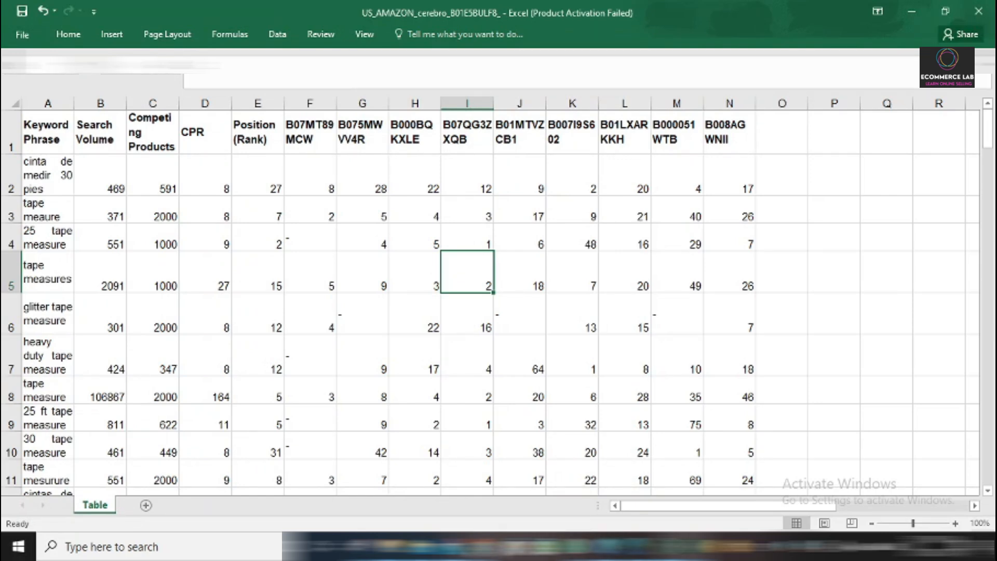
{"action": "left_click", "coordinate": [540, 548]}
{"action": "scroll", "coordinate": [280, 350], "scroll_direction": "up", "scroll_amount": 10}
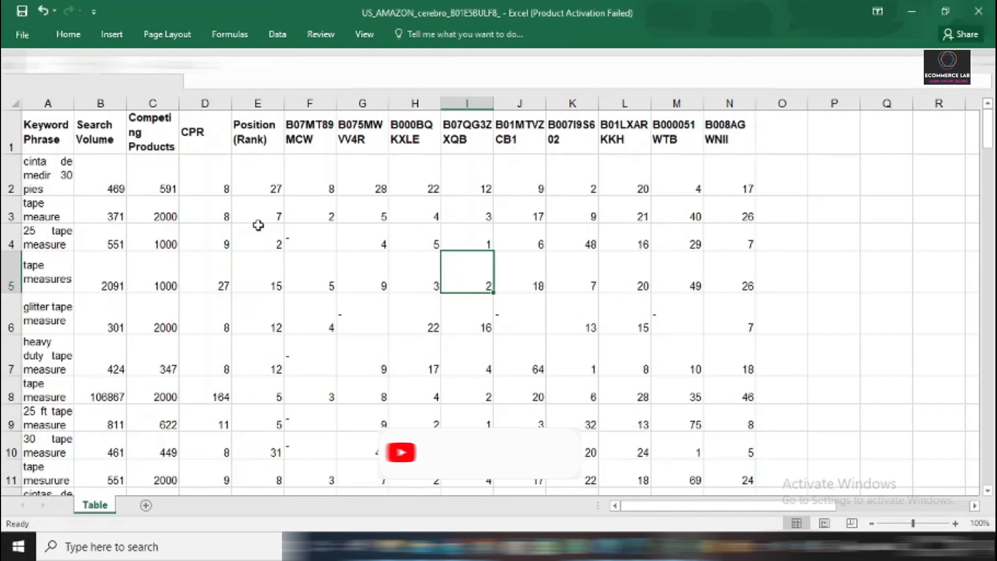
Replace the Position (Rank) header with the first ASIN, B01E5BULF8, copied from the Cerebro product list in the browser.
{"action": "left_click", "coordinate": [253, 132]}
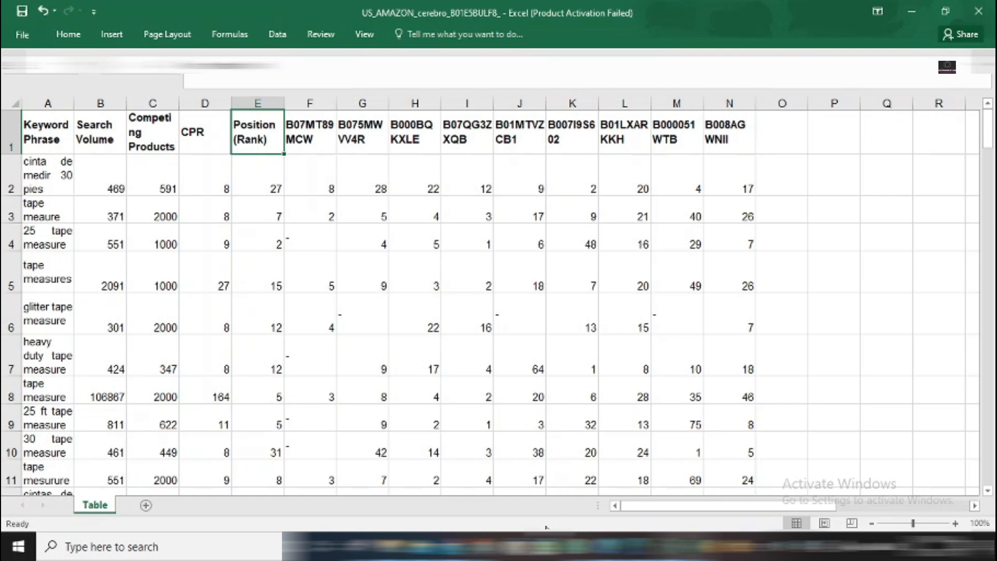
{"action": "left_click", "coordinate": [493, 547]}
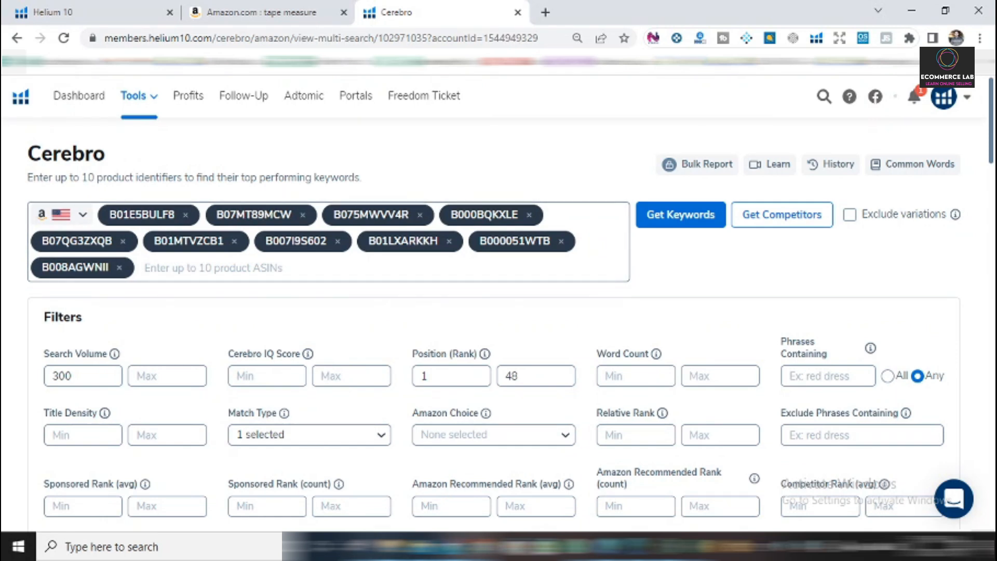
{"action": "left_click", "coordinate": [166, 220]}
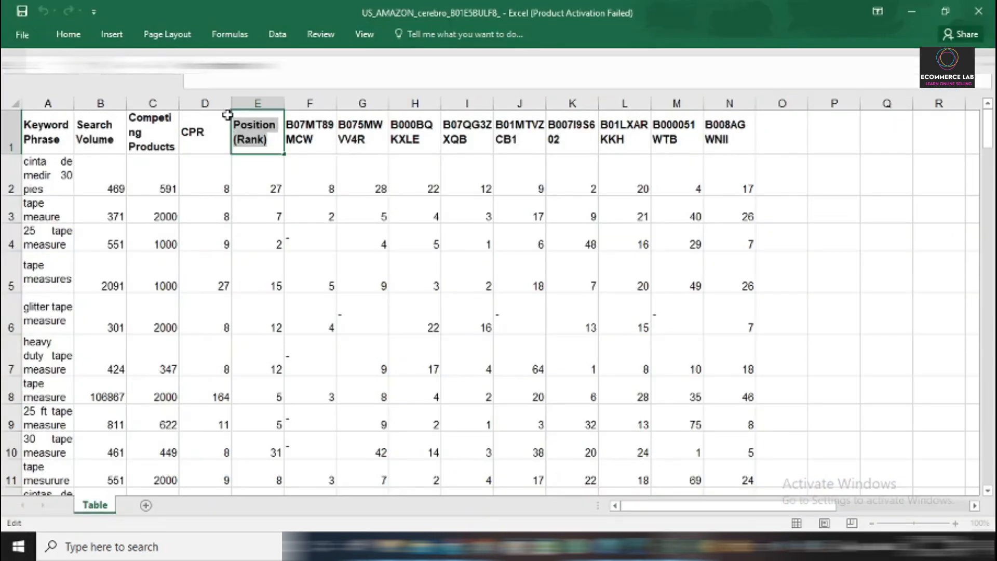
{"action": "type", "text": "B01E5BULF8"}
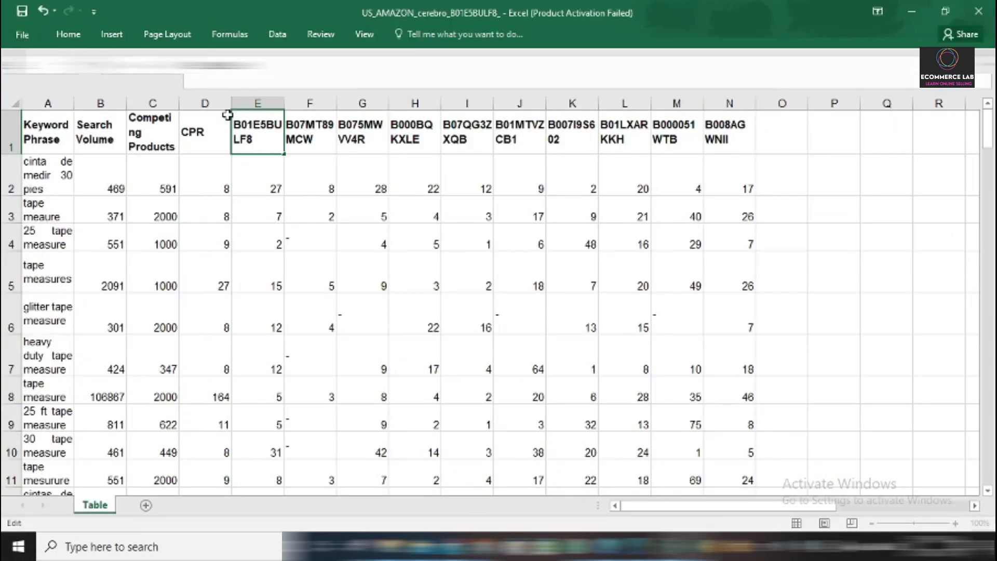
{"action": "left_click", "coordinate": [265, 213]}
Insert a blank column between the CPR column and the B01E5BULF8 column.
{"action": "left_click", "coordinate": [257, 104]}
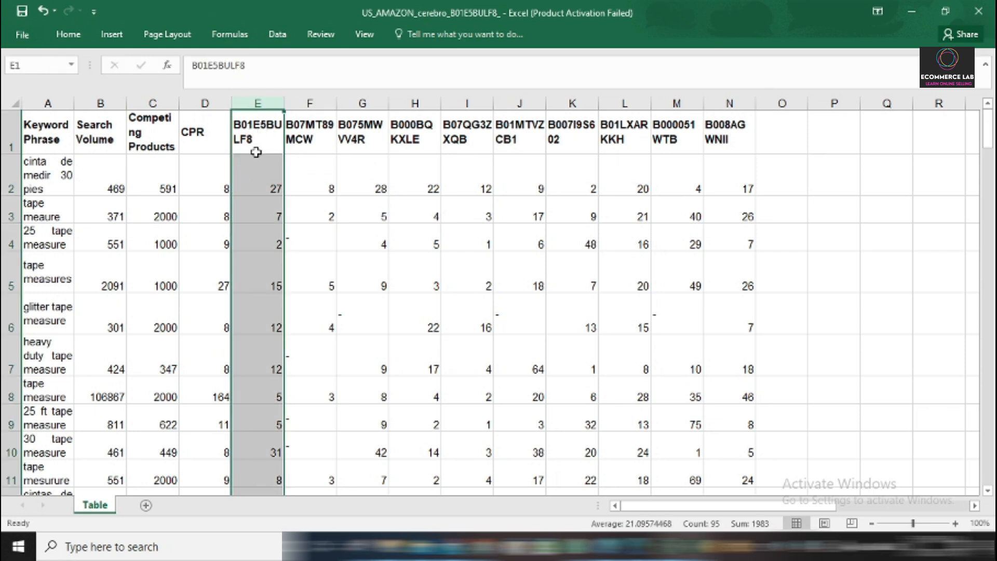
{"action": "left_click", "coordinate": [77, 39]}
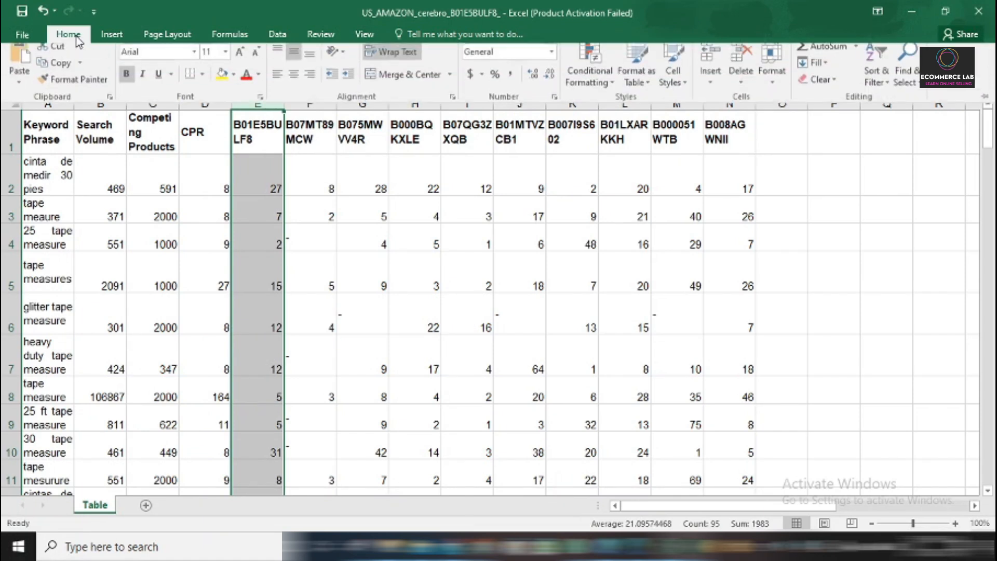
{"action": "left_click", "coordinate": [710, 65]}
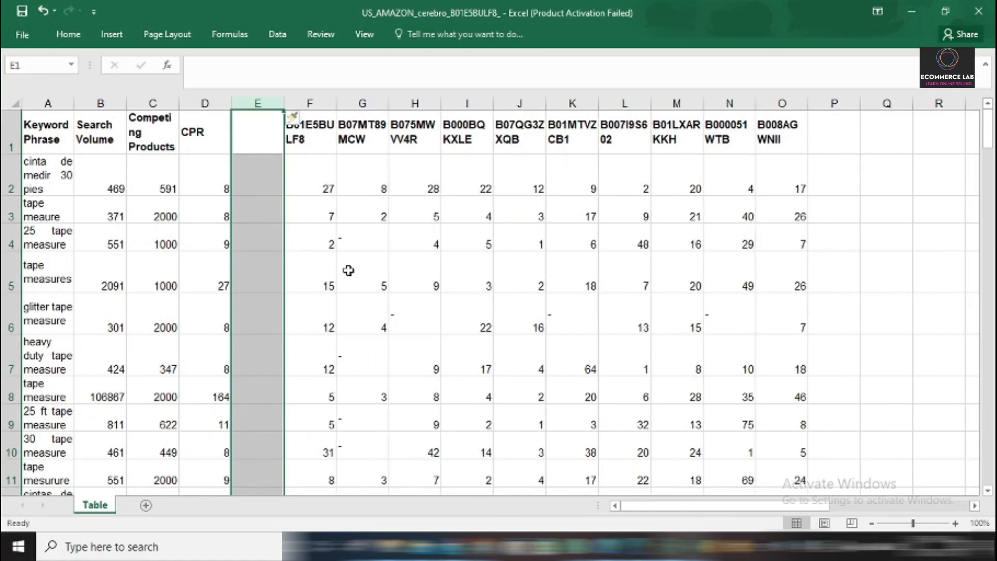
Insert three blank rows above the header row of the keyword table.
{"action": "left_click_drag", "start_coordinate": [9, 141], "coordinate": [4, 210]}
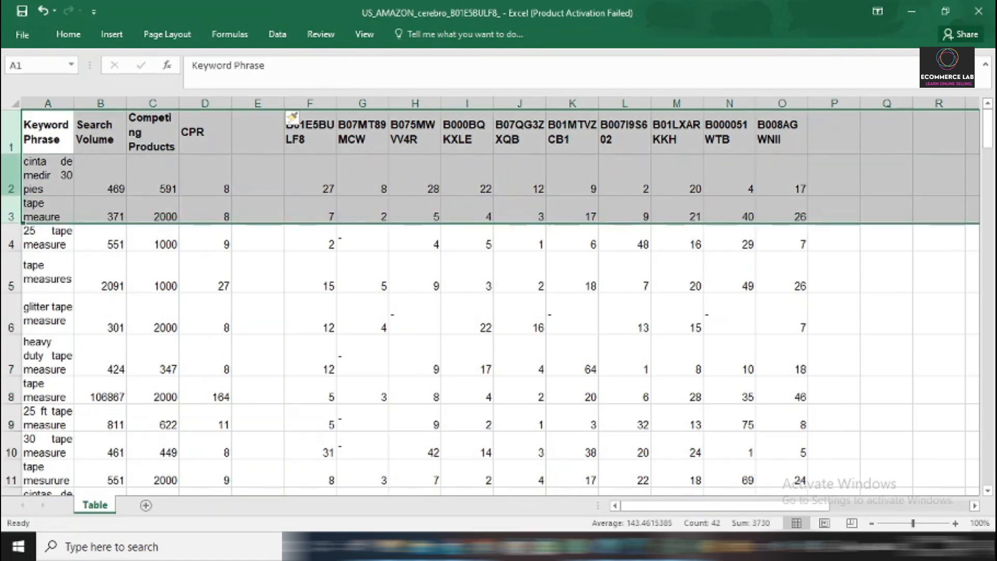
{"action": "left_click", "coordinate": [72, 44]}
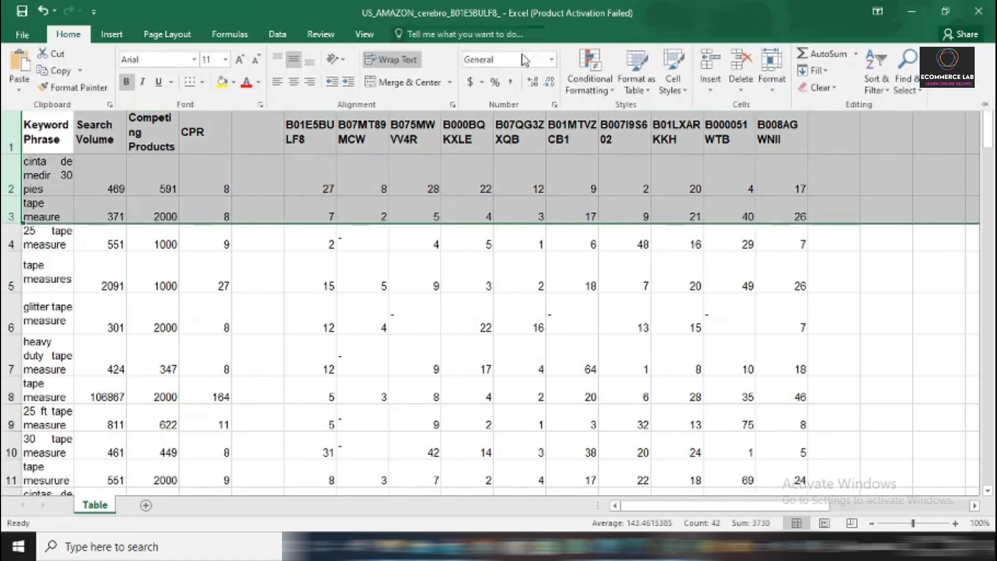
{"action": "left_click", "coordinate": [710, 67]}
{"action": "left_click", "coordinate": [340, 329]}
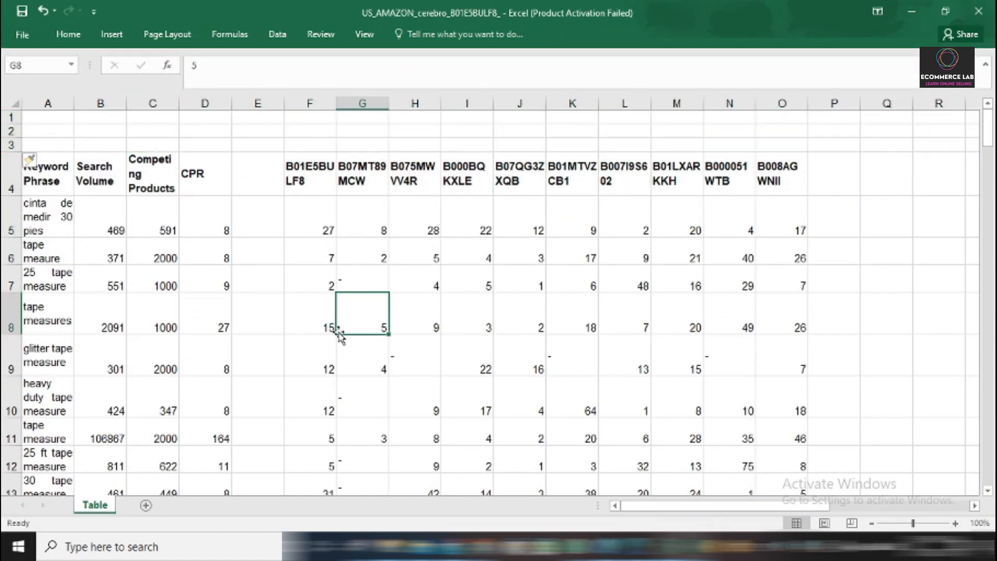
Enter the header Relevancy in cell E4 of the blank column and widen the column to fit it on one line.
{"action": "left_click", "coordinate": [260, 178]}
{"action": "double_click", "coordinate": [260, 179]}
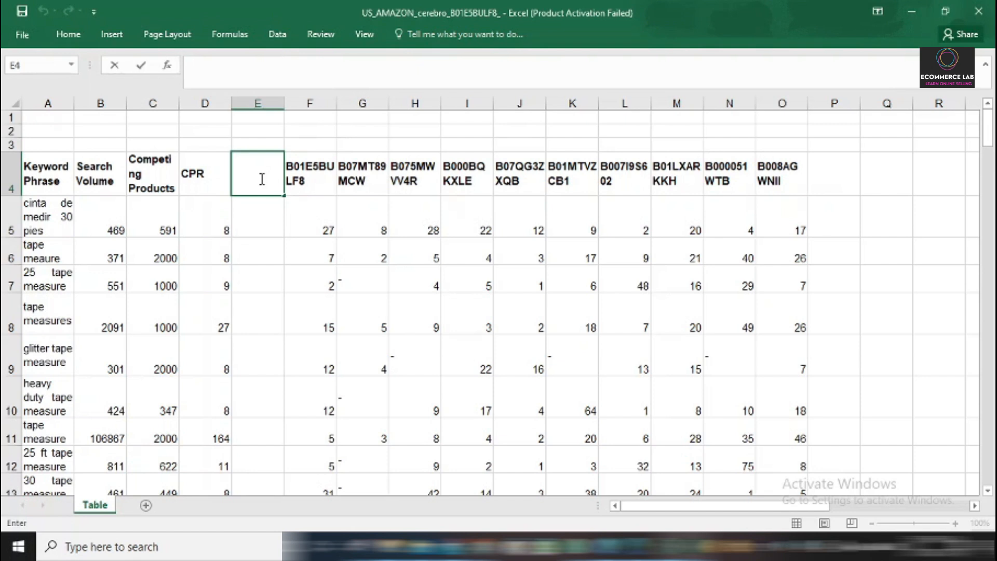
{"action": "type", "text": "Relevanc"}
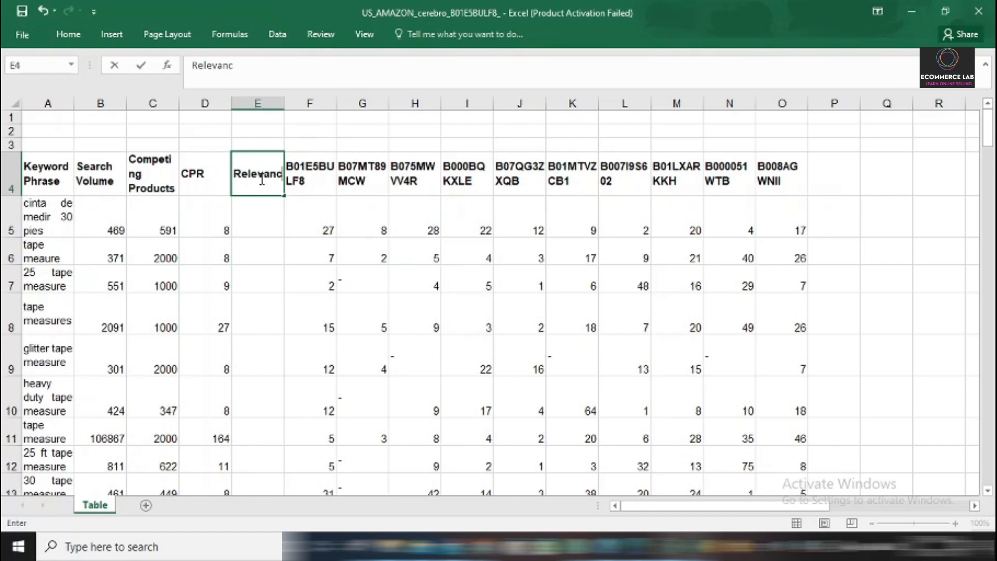
{"action": "type", "text": "y"}
{"action": "key", "text": "Return"}
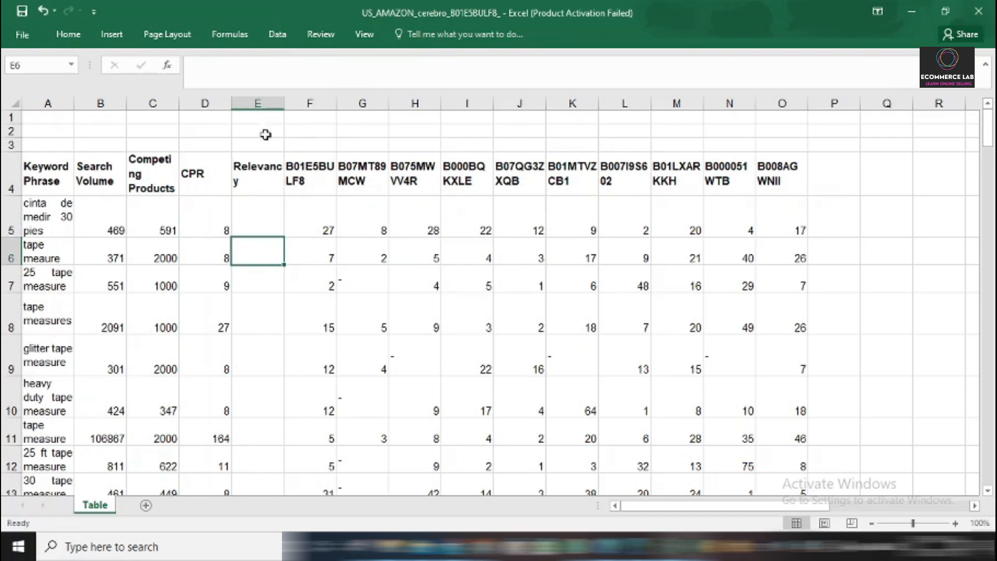
{"action": "left_click_drag", "start_coordinate": [284, 103], "coordinate": [315, 103]}
Enter the formula =COUNTIF(F5:O5,"<35") in cell E5 to count the competitor ranks below 35 for the first keyword.
{"action": "type", "text": "="}
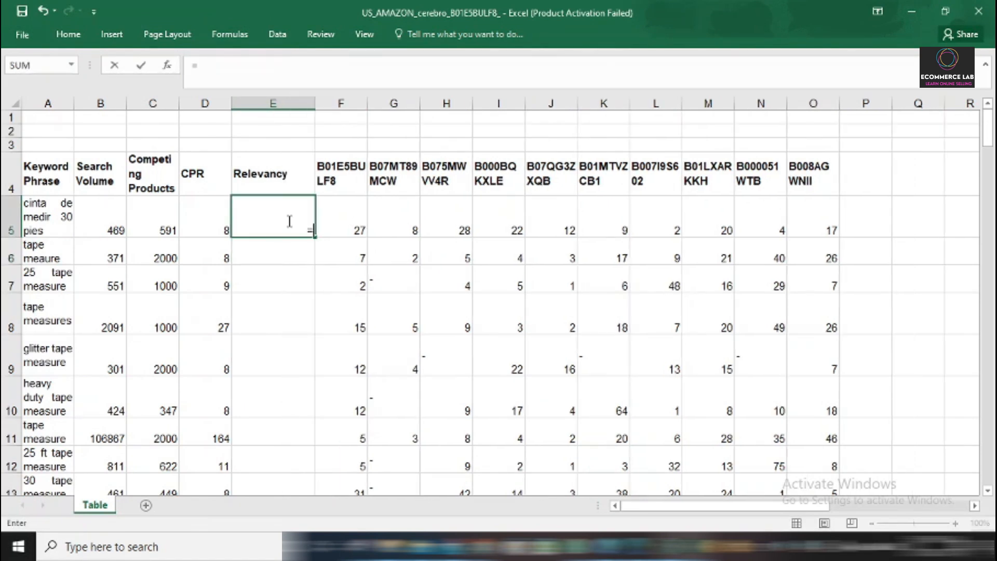
{"action": "type", "text": "count"}
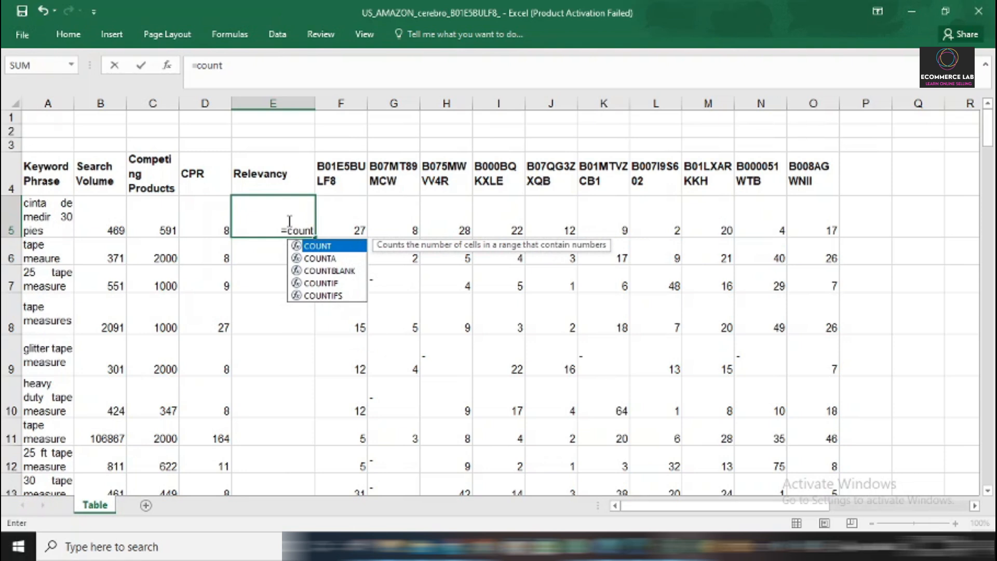
{"action": "type", "text": "if"}
{"action": "double_click", "coordinate": [318, 246]}
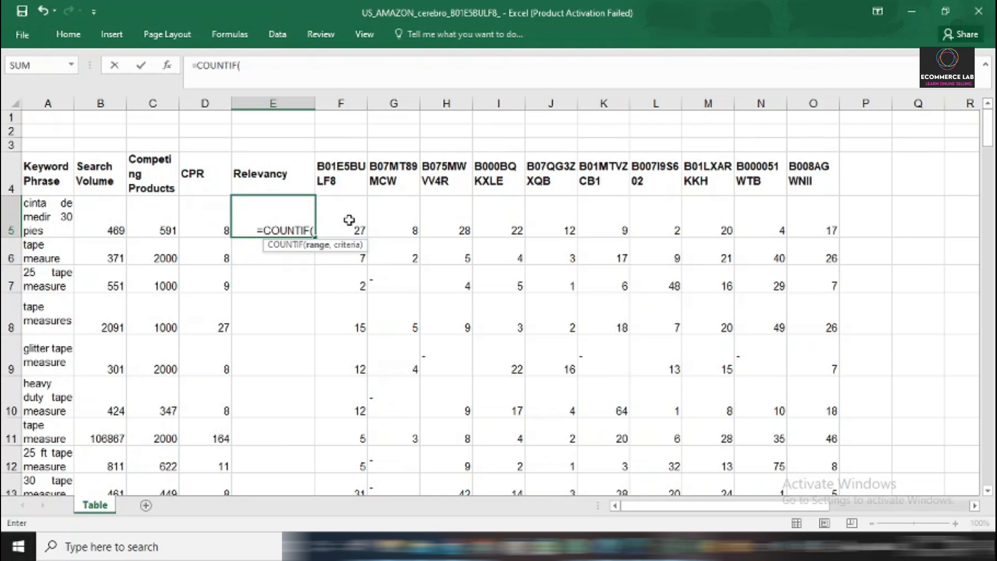
{"action": "left_click_drag", "start_coordinate": [334, 220], "coordinate": [777, 231]}
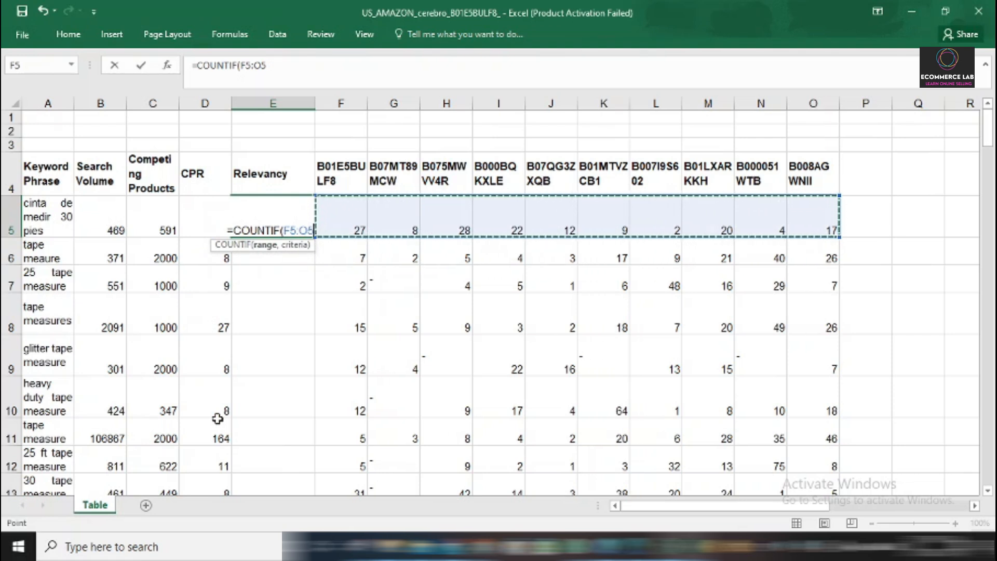
{"action": "type", "text": ","}
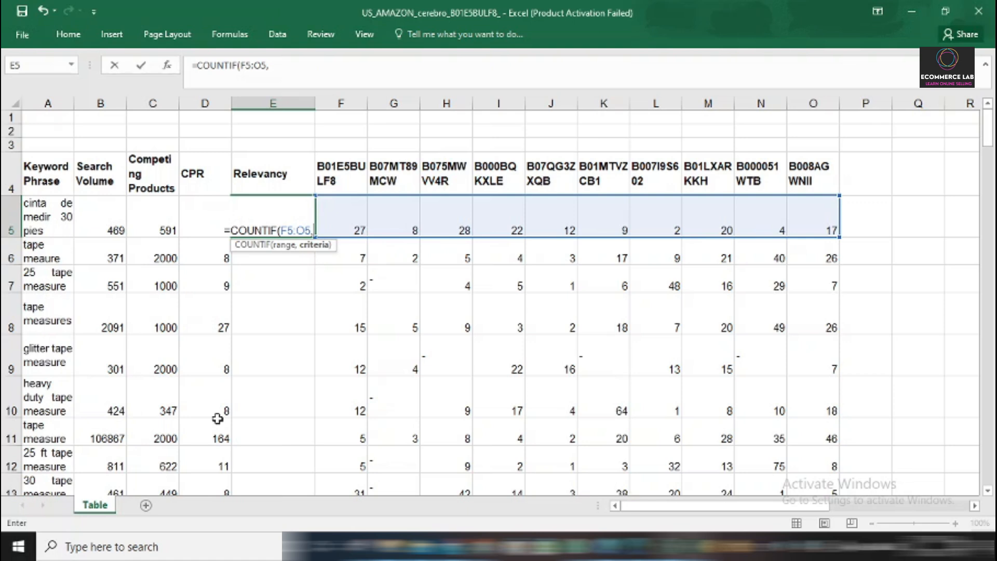
{"action": "type", "text": "\""}
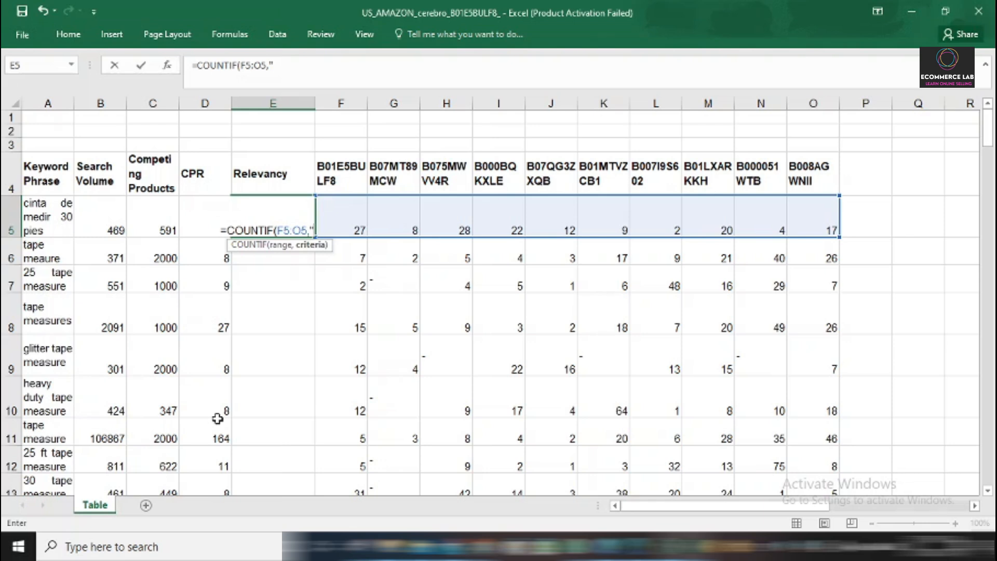
{"action": "type", "text": "<"}
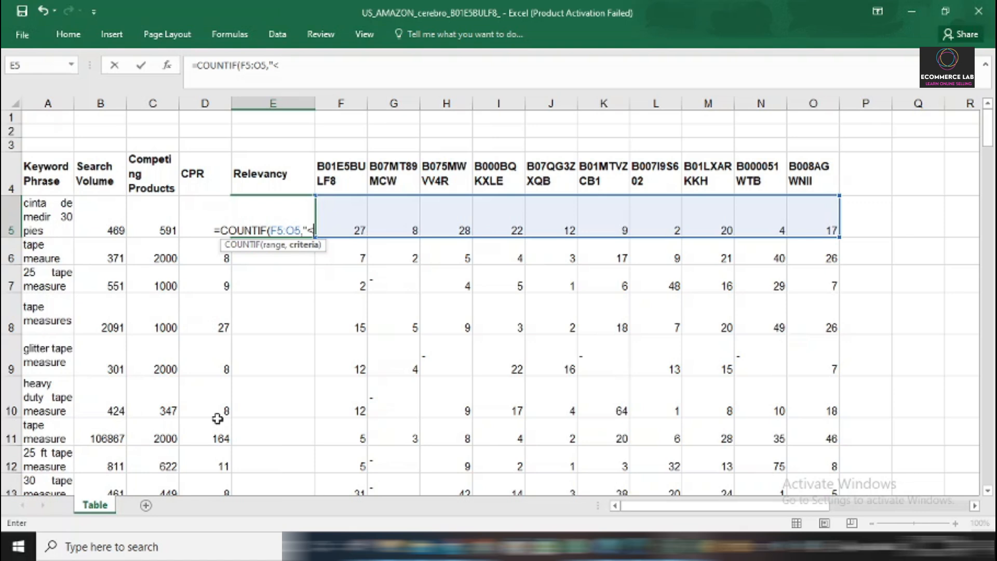
{"action": "type", "text": "3"}
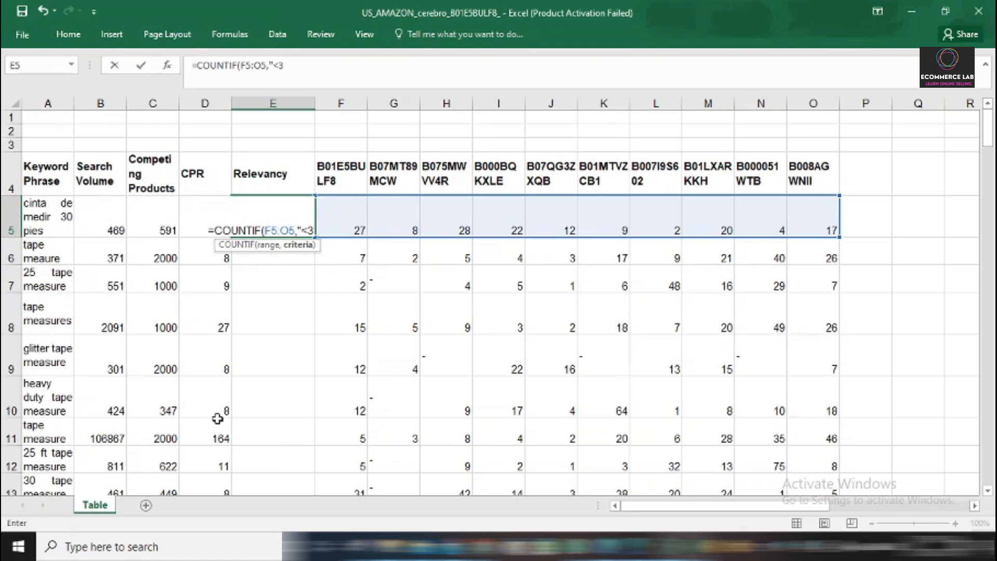
{"action": "type", "text": "5"}
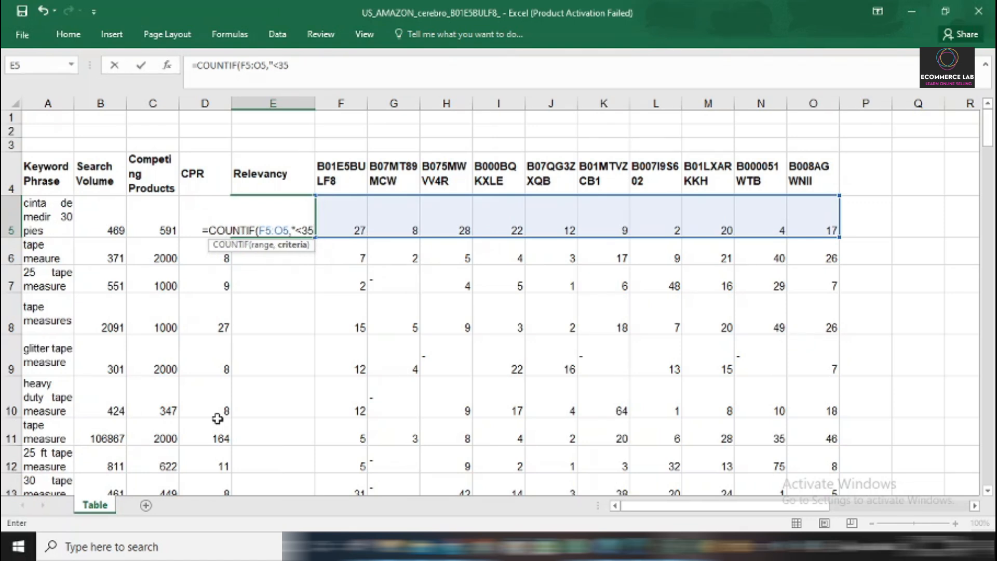
{"action": "type", "text": "\""}
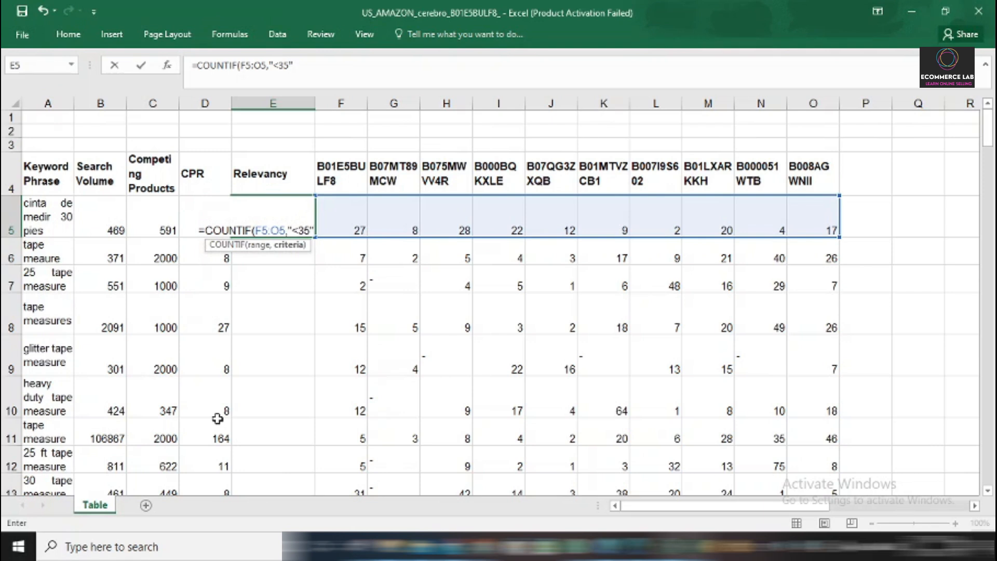
{"action": "type", "text": ")"}
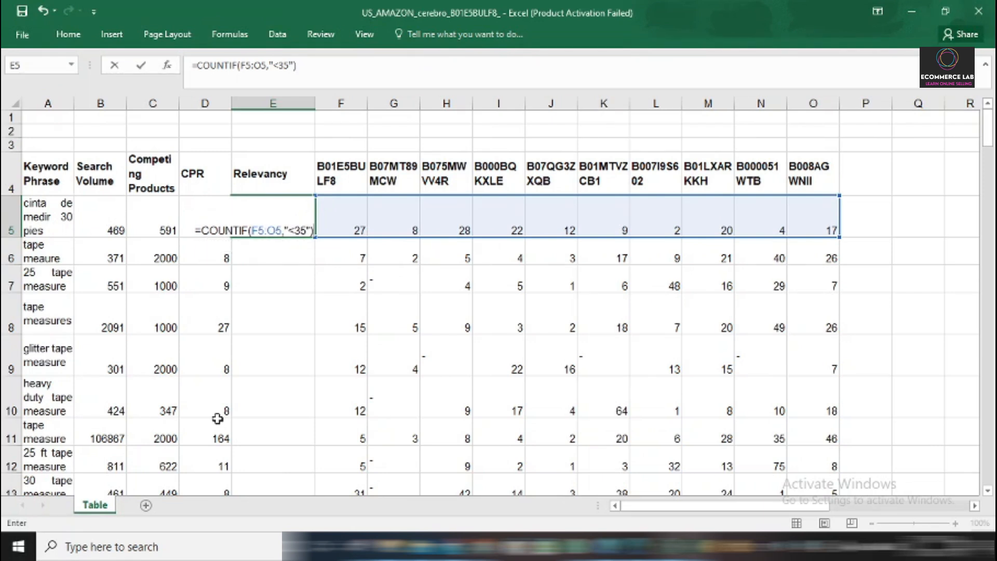
{"action": "key", "text": "Return"}
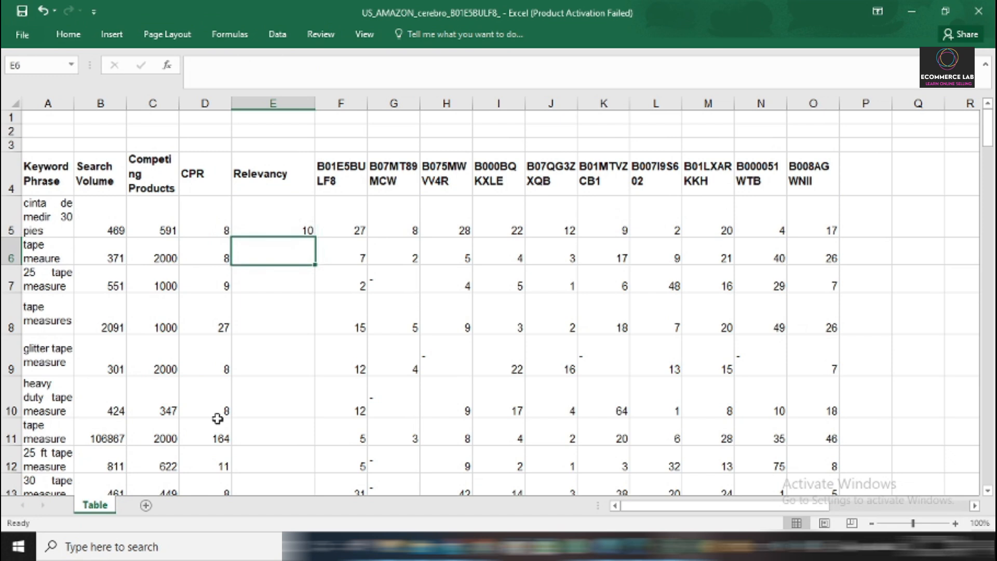
Fill the COUNTIF formula from E5 down the Relevancy column for all keyword rows and check the filled cells.
{"action": "left_click", "coordinate": [301, 213]}
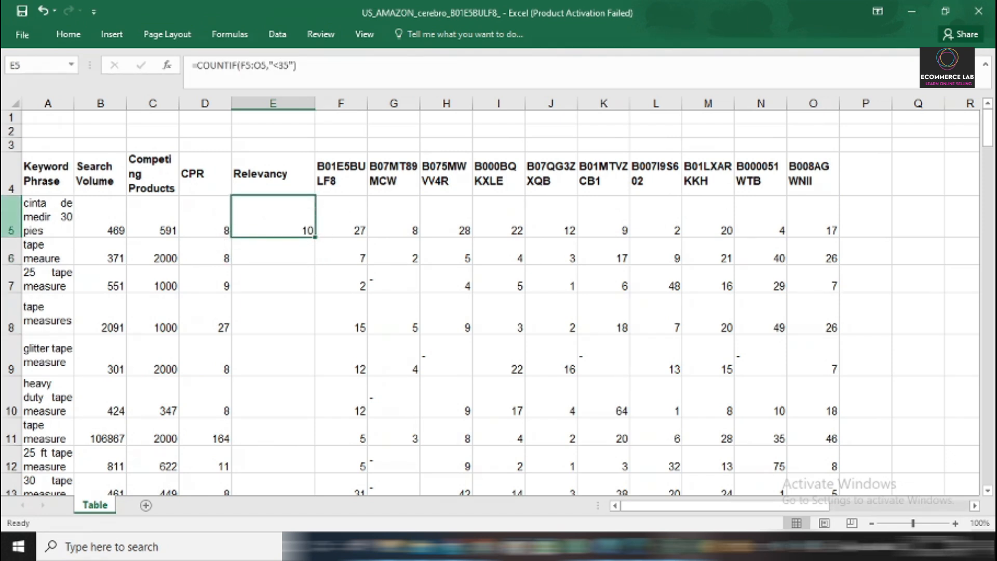
{"action": "left_click", "coordinate": [39, 208]}
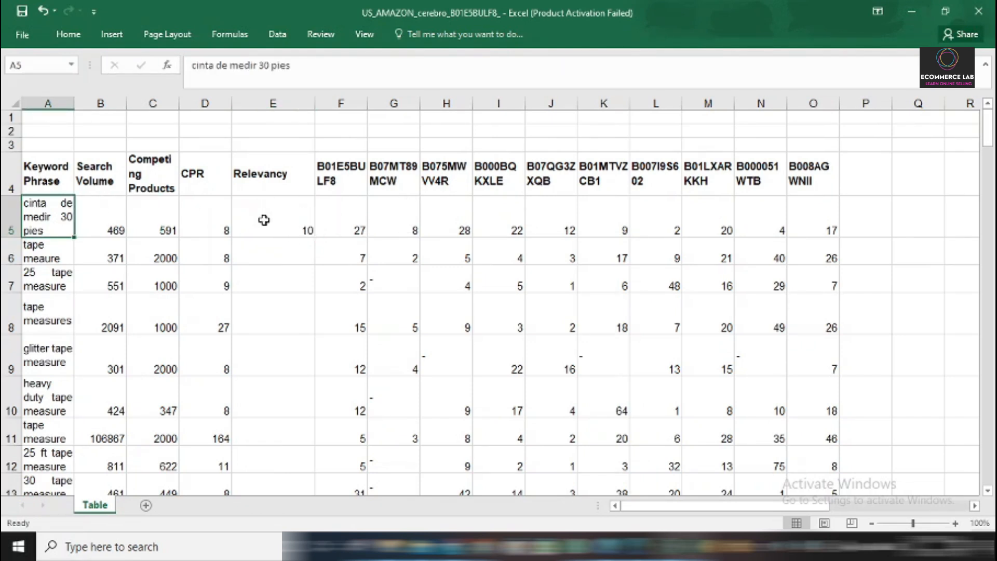
{"action": "left_click", "coordinate": [292, 212]}
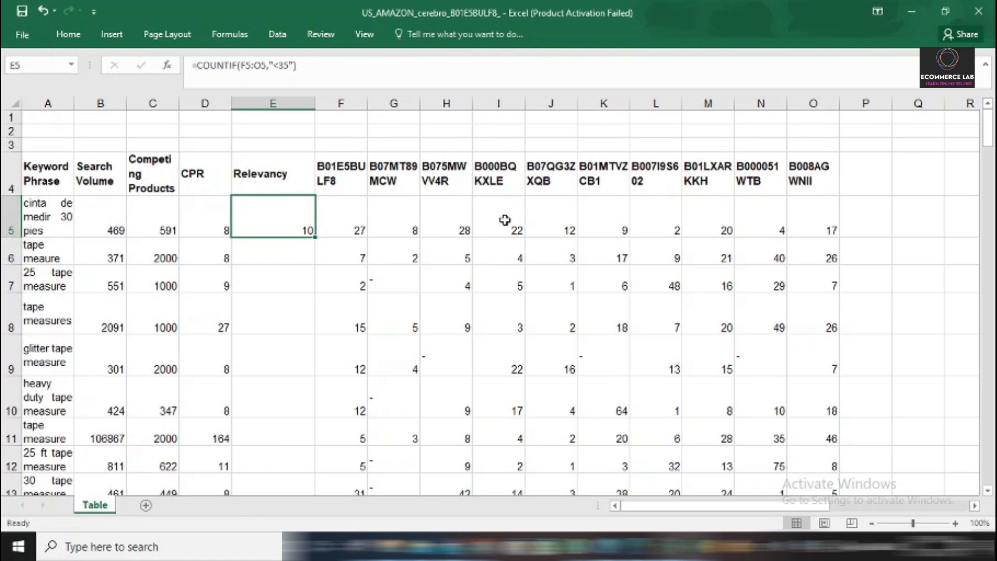
{"action": "double_click", "coordinate": [316, 238]}
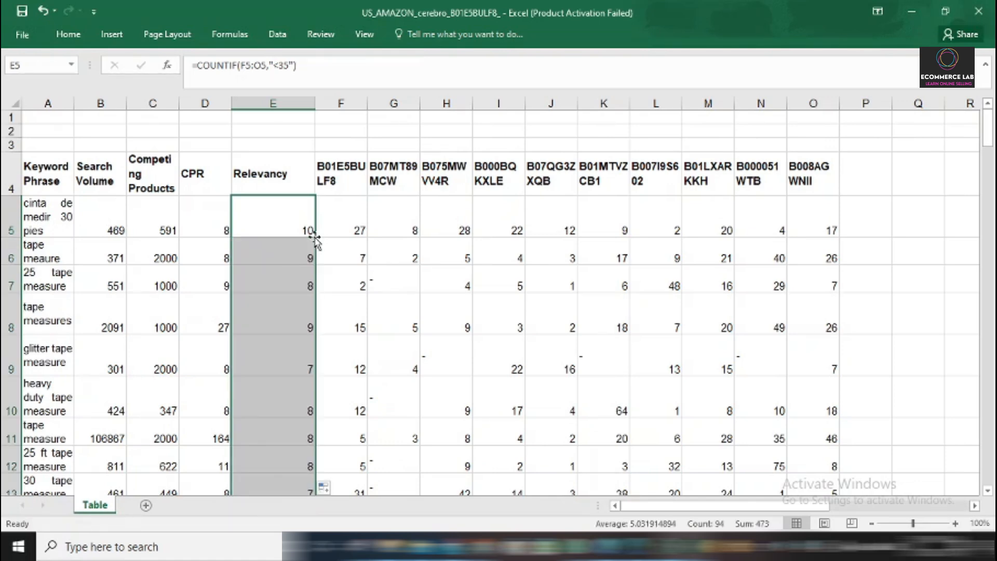
{"action": "scroll", "coordinate": [302, 320], "scroll_direction": "down", "scroll_amount": 15}
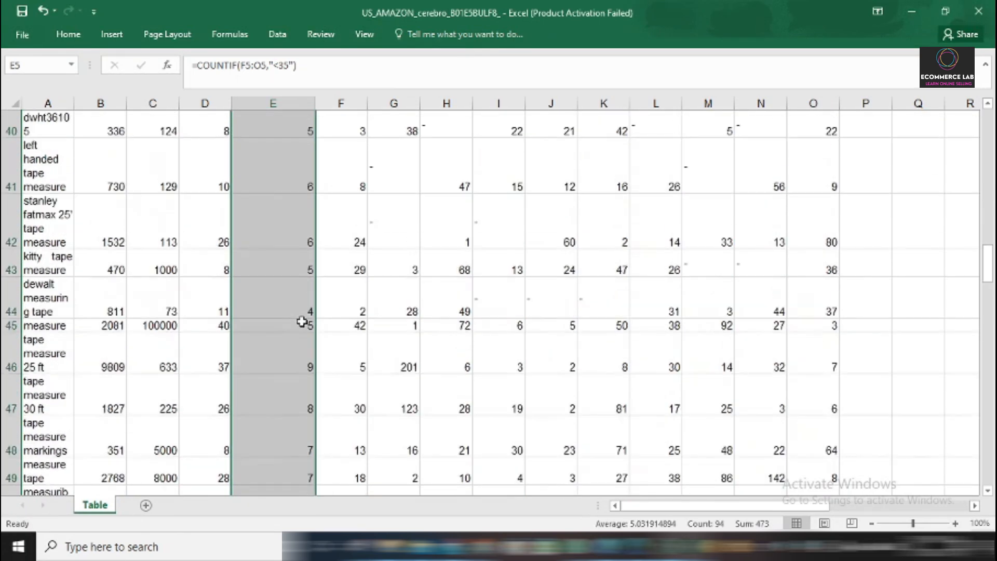
{"action": "scroll", "coordinate": [302, 322], "scroll_direction": "up", "scroll_amount": 15}
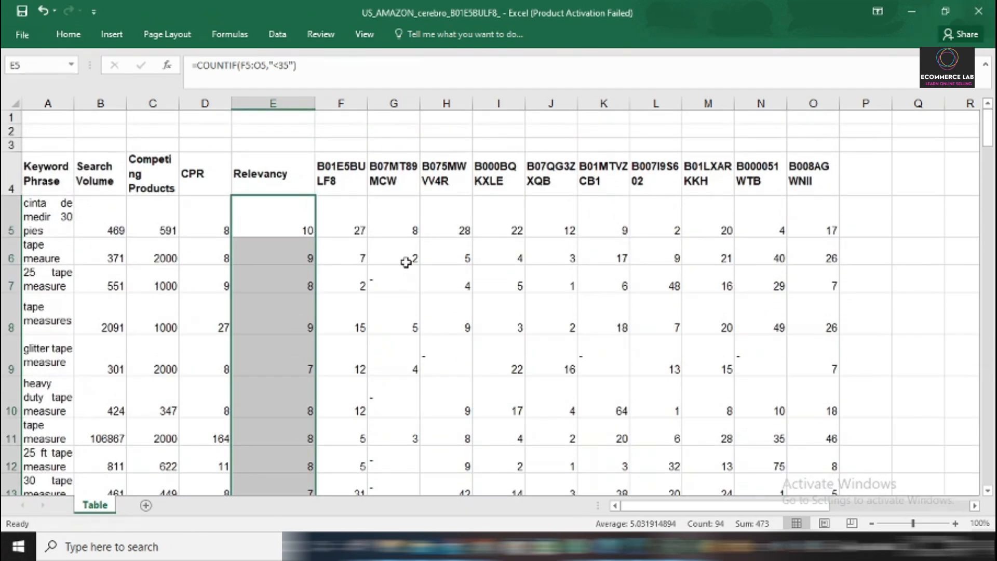
{"action": "left_click", "coordinate": [406, 263]}
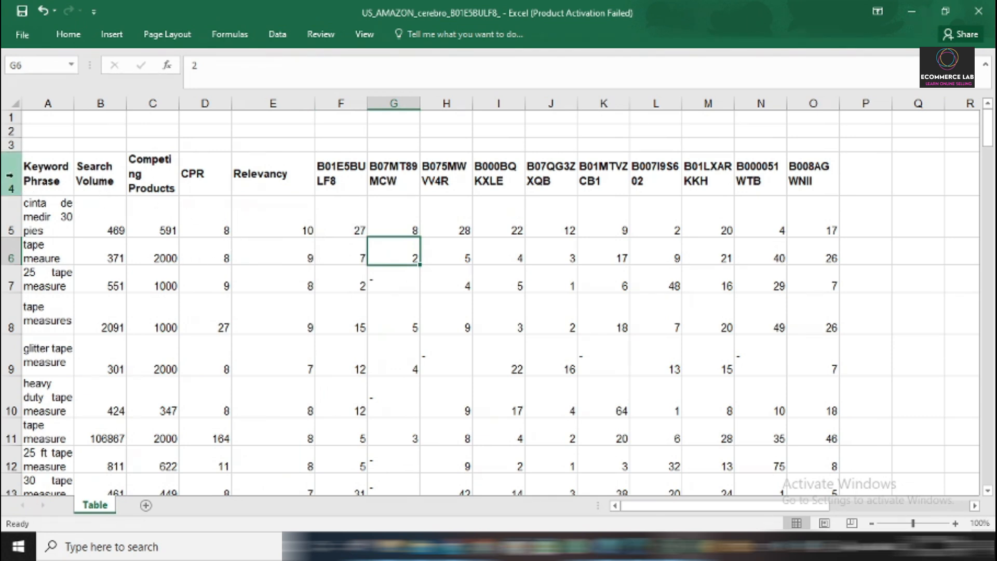
Add filters to the header row 4 of the keyword table.
{"action": "left_click", "coordinate": [9, 176]}
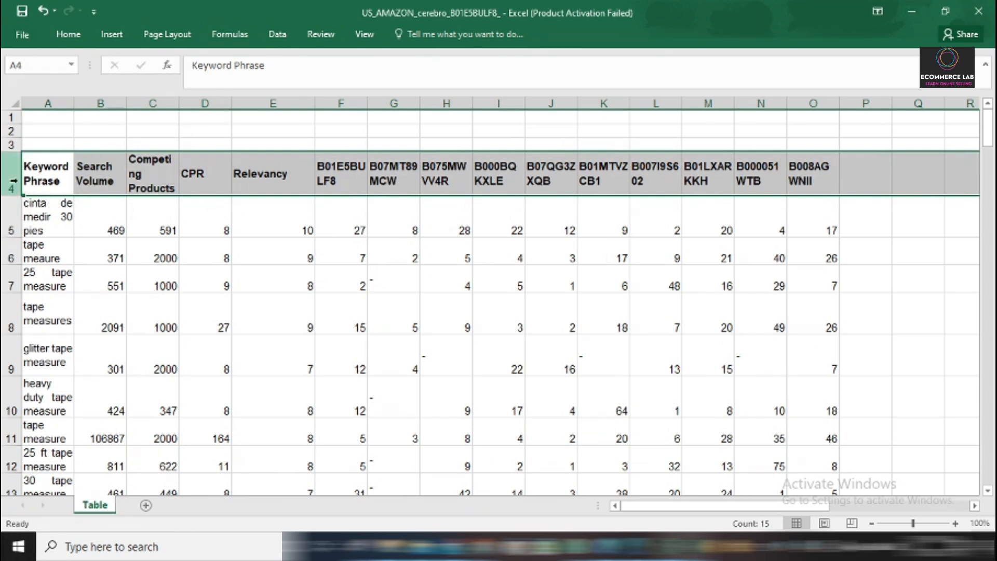
{"action": "left_click", "coordinate": [68, 34]}
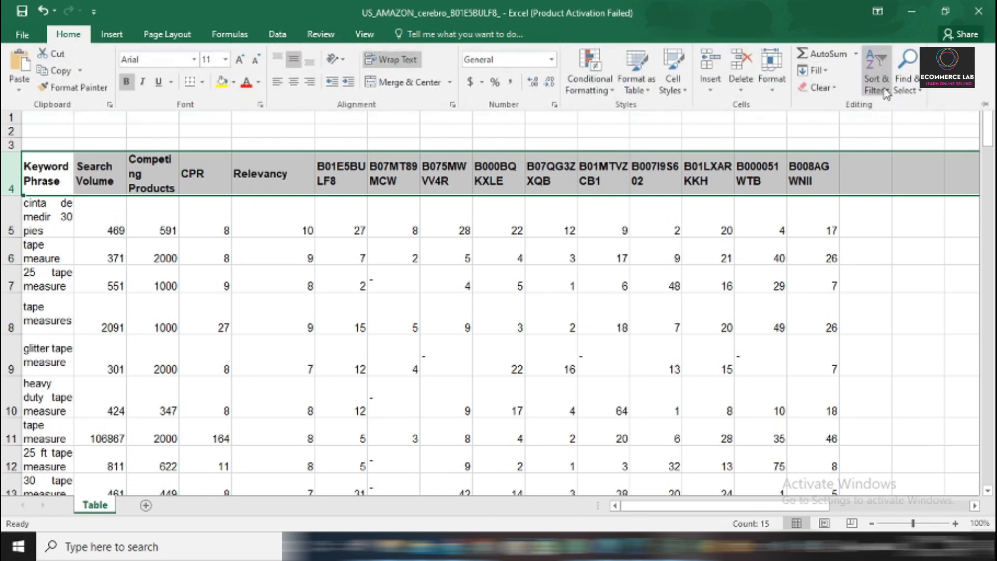
{"action": "left_click", "coordinate": [886, 92]}
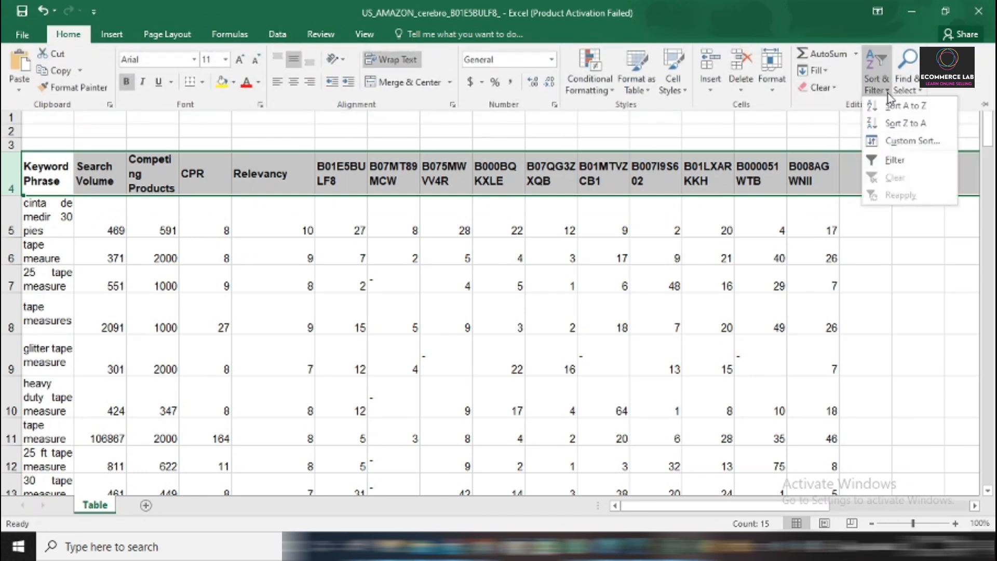
{"action": "left_click", "coordinate": [892, 160]}
{"action": "left_click", "coordinate": [274, 261]}
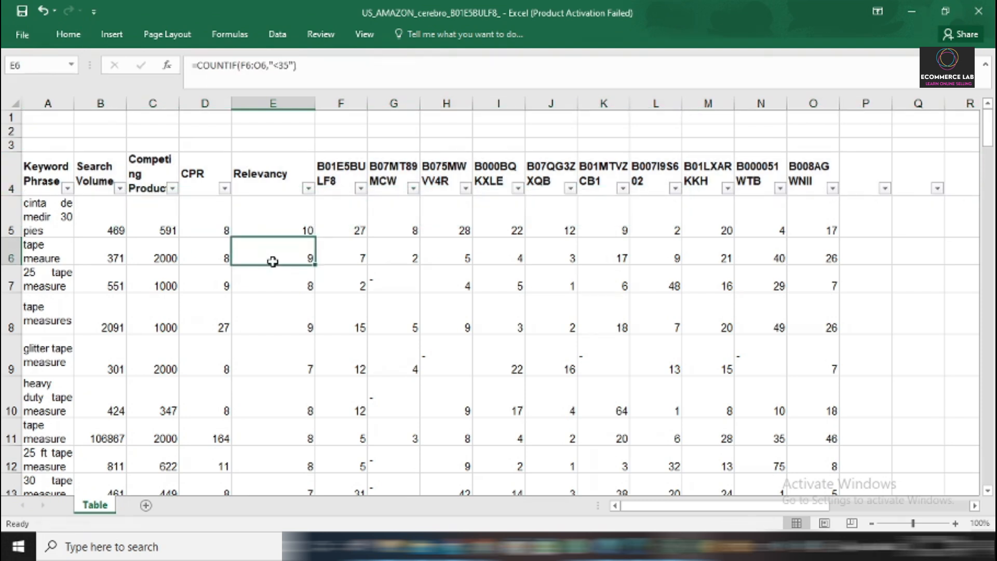
Filter the Relevancy column to show only keywords with the values 0, 1, 2 and 3.
{"action": "left_click", "coordinate": [308, 188]}
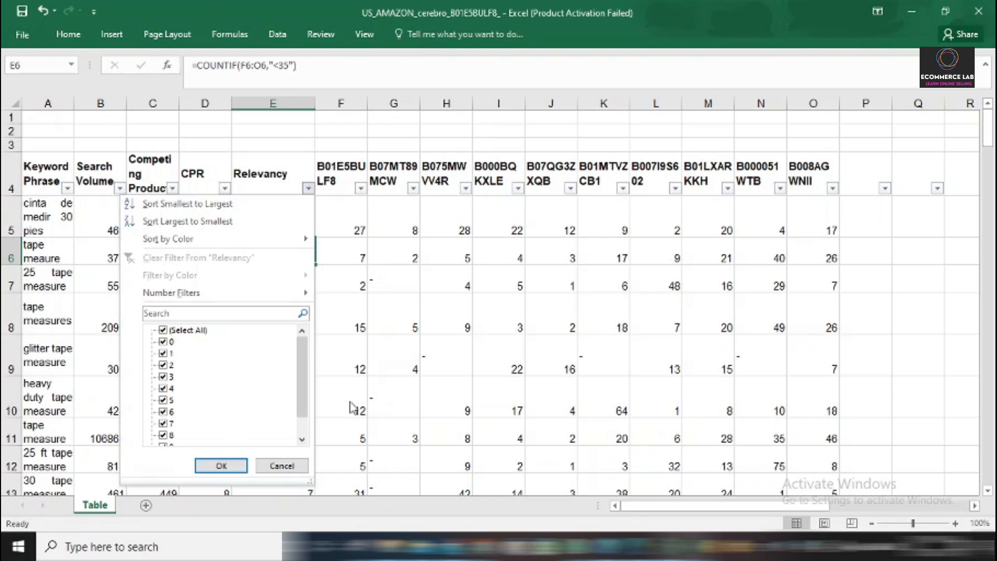
{"action": "left_click_drag", "start_coordinate": [301, 390], "coordinate": [296, 367]}
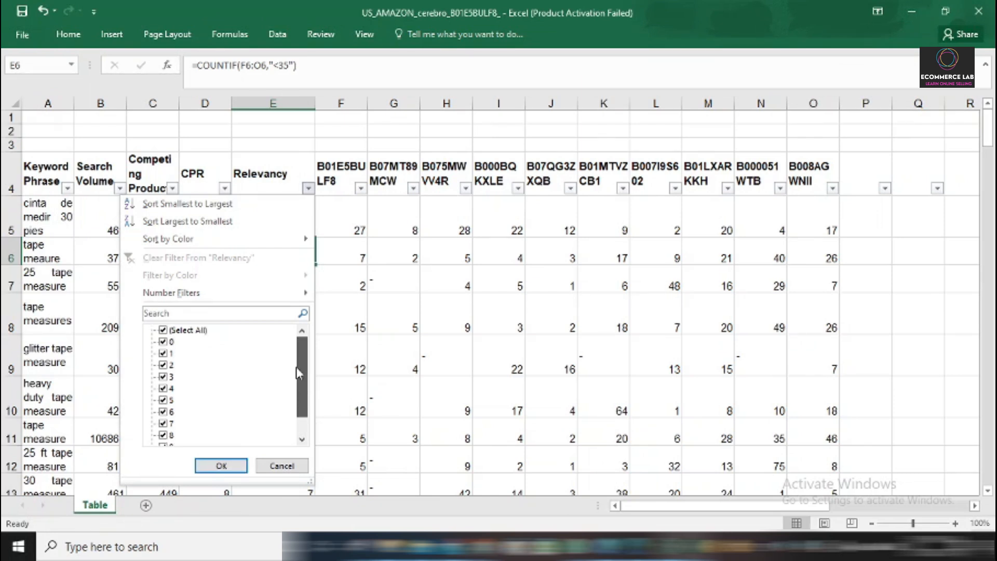
{"action": "left_click", "coordinate": [164, 331]}
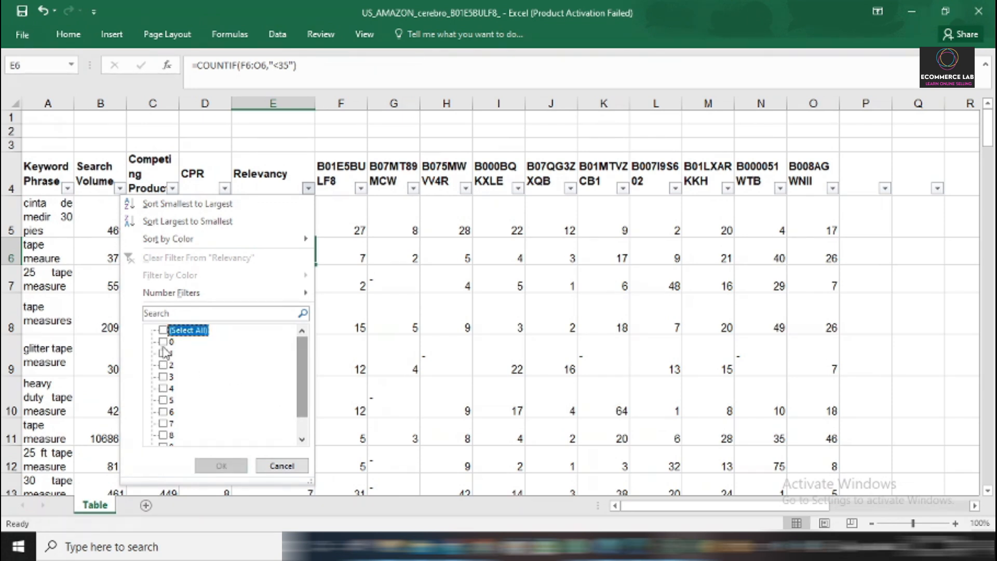
{"action": "left_click", "coordinate": [163, 343]}
{"action": "left_click", "coordinate": [163, 354]}
{"action": "left_click", "coordinate": [163, 366]}
{"action": "left_click", "coordinate": [164, 377]}
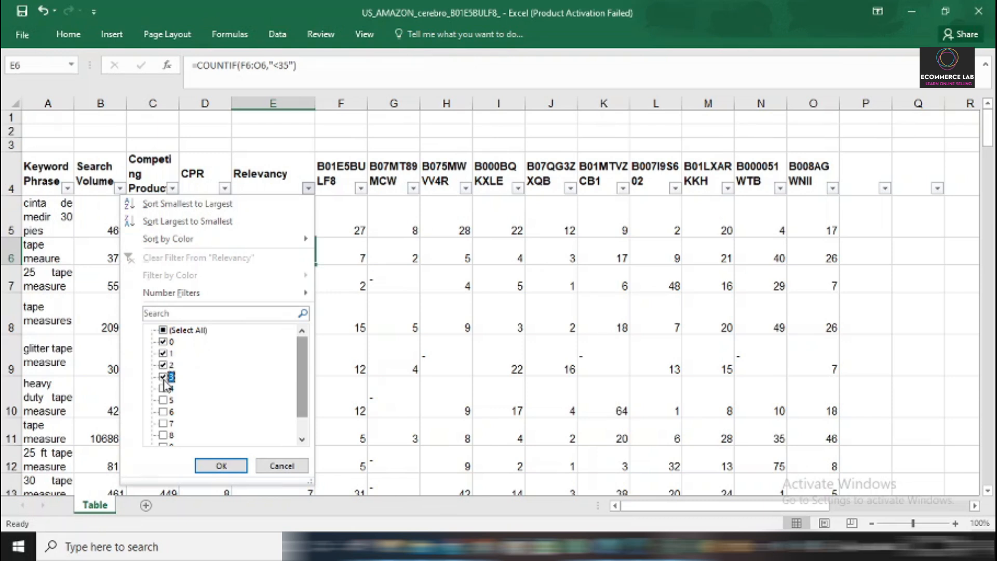
{"action": "left_click", "coordinate": [220, 465]}
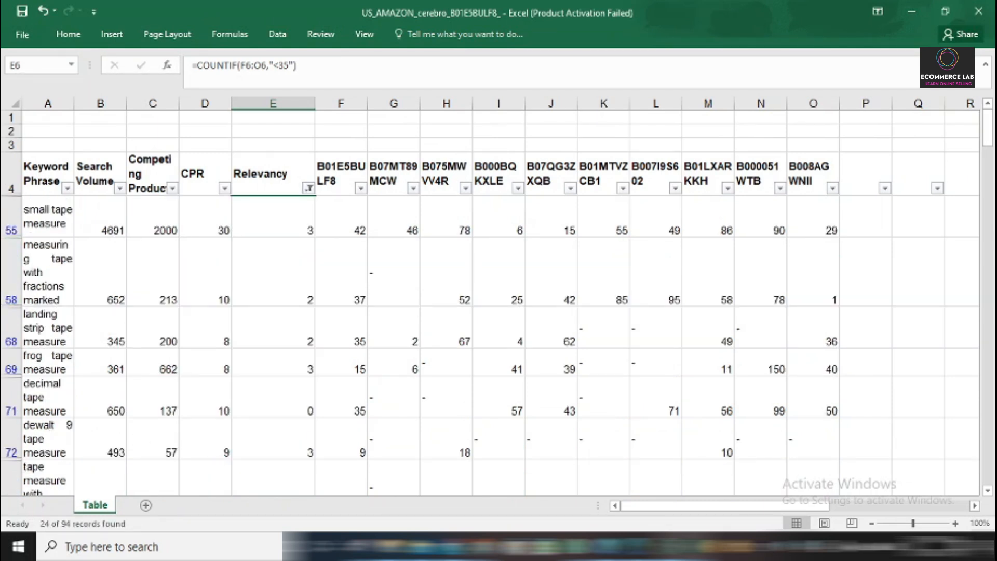
Delete all filtered low-relevancy keyword rows, from small tape measure in row 55 down to row 98.
{"action": "left_click", "coordinate": [2, 220]}
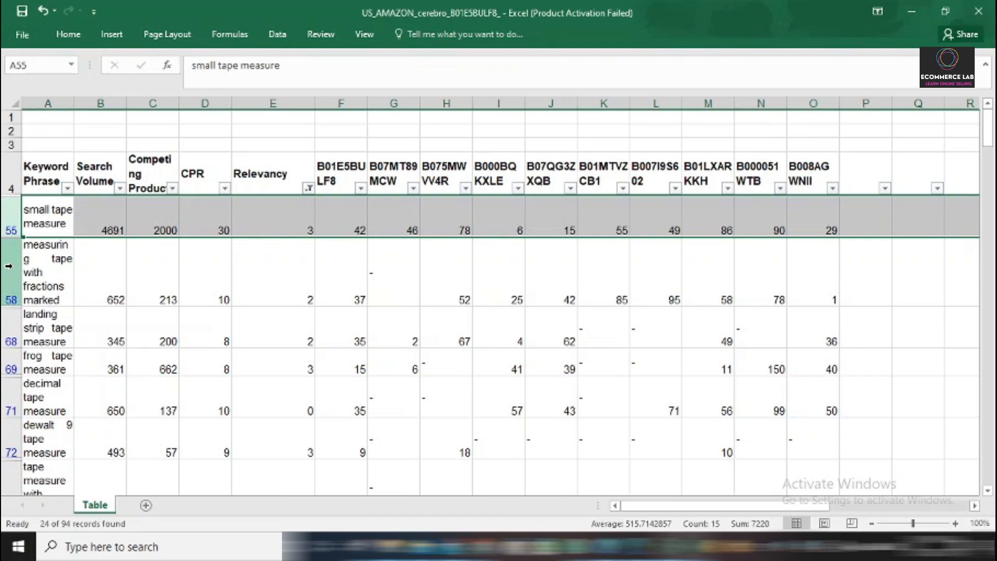
{"action": "key", "text": "ctrl+shift+Down"}
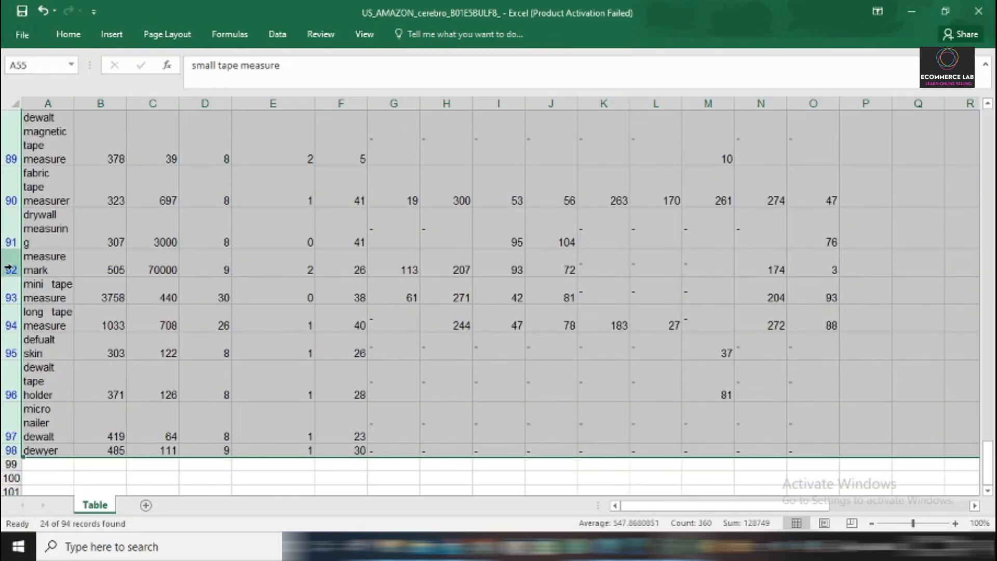
{"action": "right_click", "coordinate": [10, 298]}
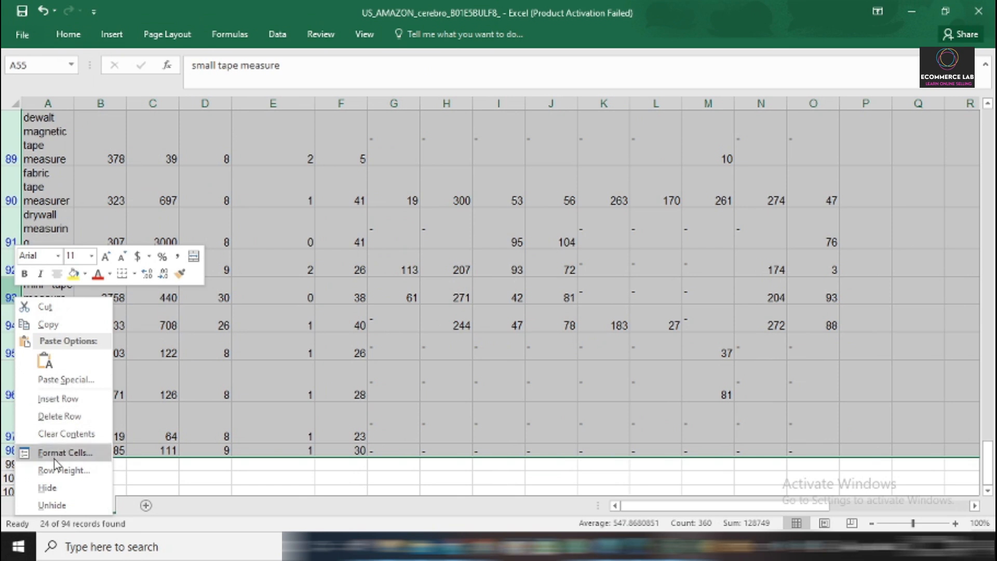
{"action": "left_click", "coordinate": [71, 422]}
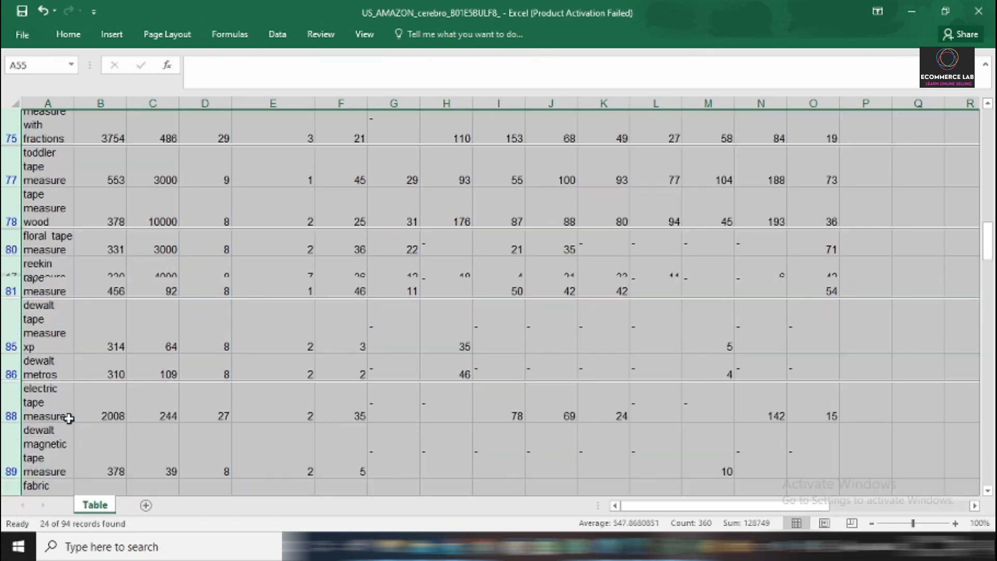
{"action": "left_click", "coordinate": [145, 353]}
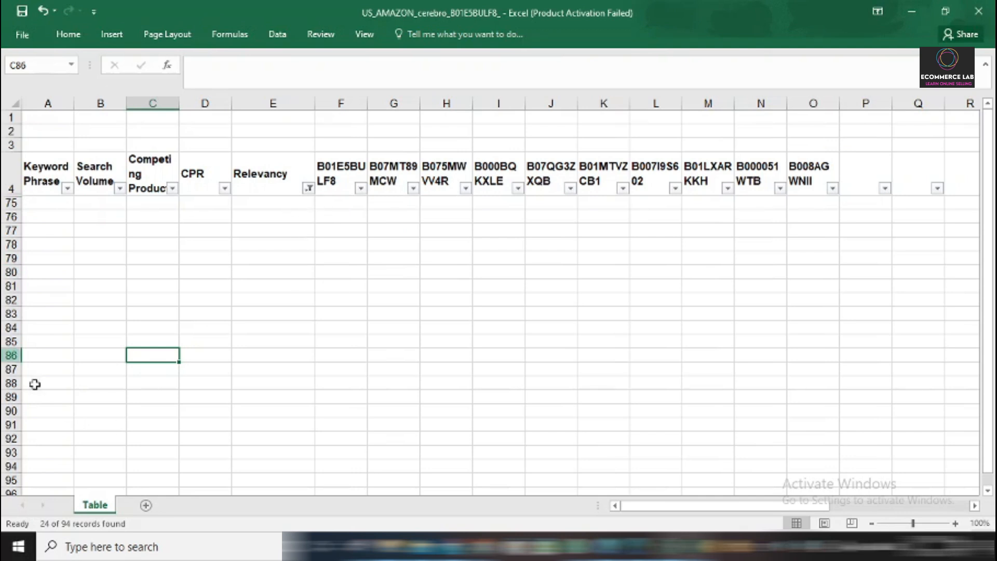
Reset the Relevancy filter to include all remaining values from 4 to 10.
{"action": "left_click", "coordinate": [309, 189]}
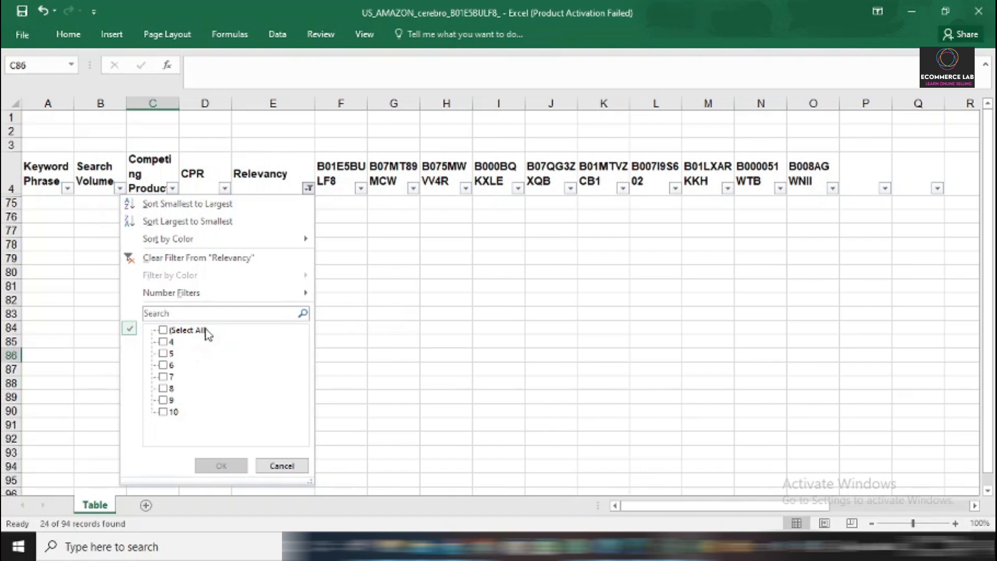
{"action": "left_click", "coordinate": [165, 331]}
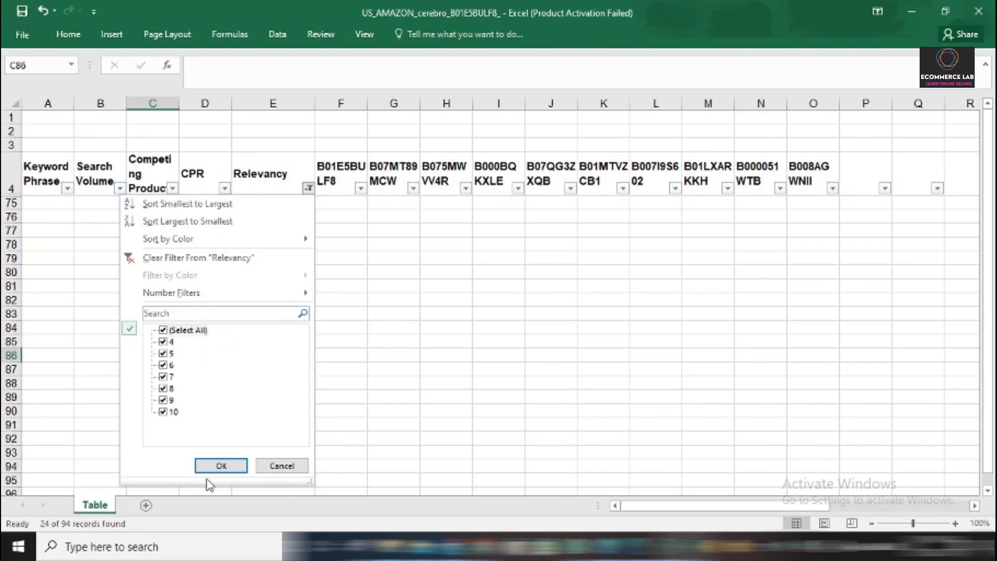
{"action": "left_click", "coordinate": [221, 467]}
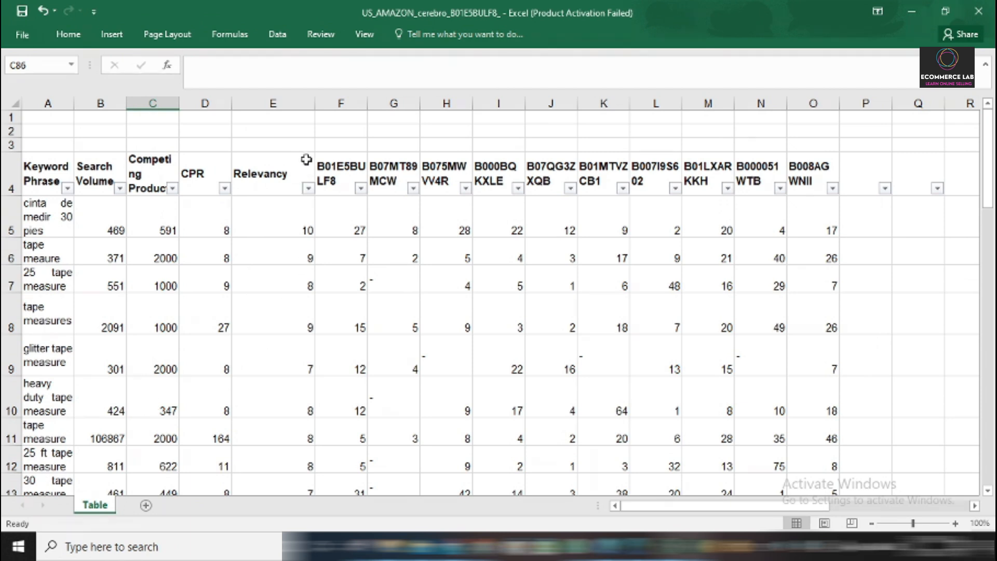
Check the values left in the Relevancy filter and review the COUNTIF formula in cell E5.
{"action": "left_click", "coordinate": [308, 189]}
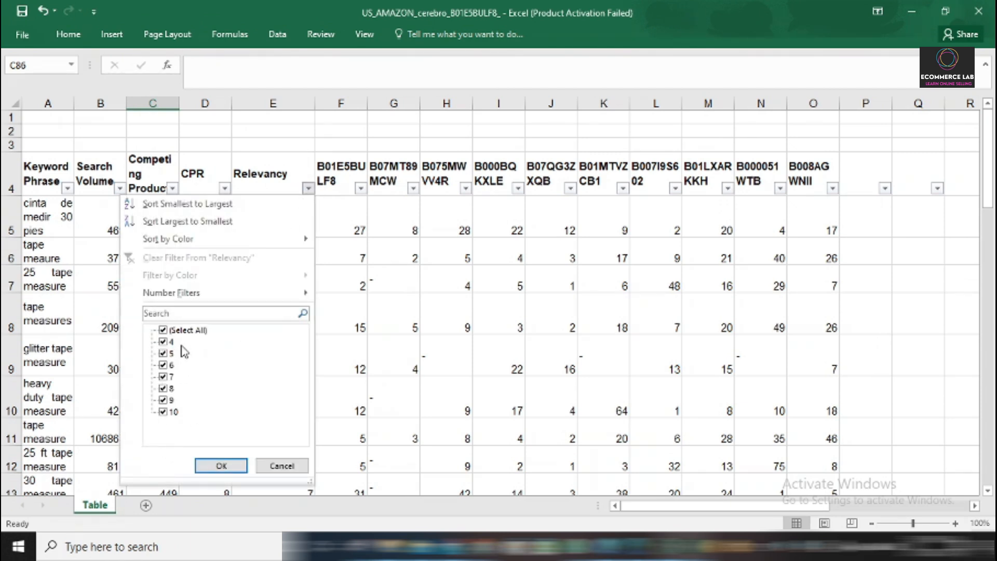
{"action": "left_click", "coordinate": [364, 276]}
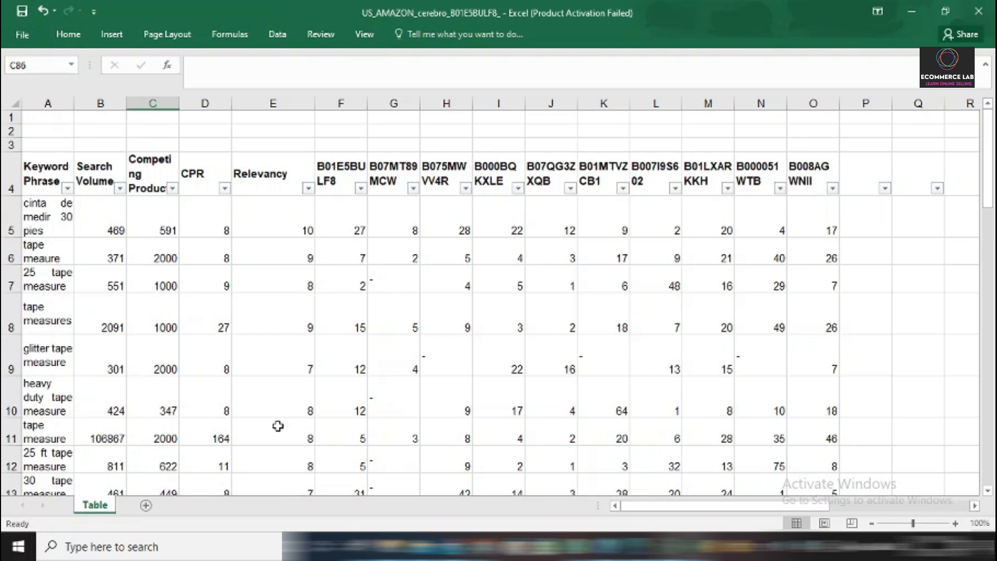
{"action": "double_click", "coordinate": [266, 227]}
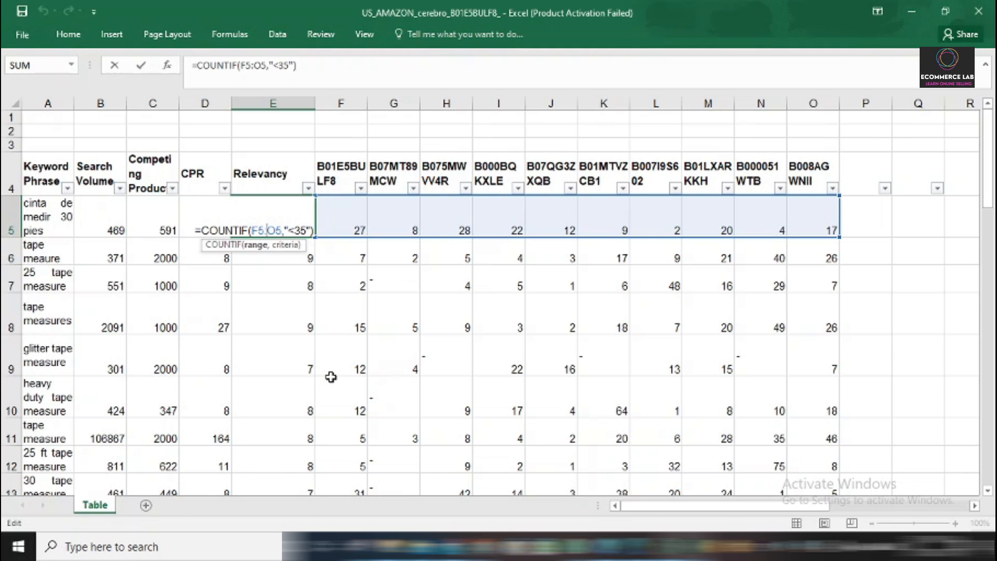
{"action": "key", "text": "Return"}
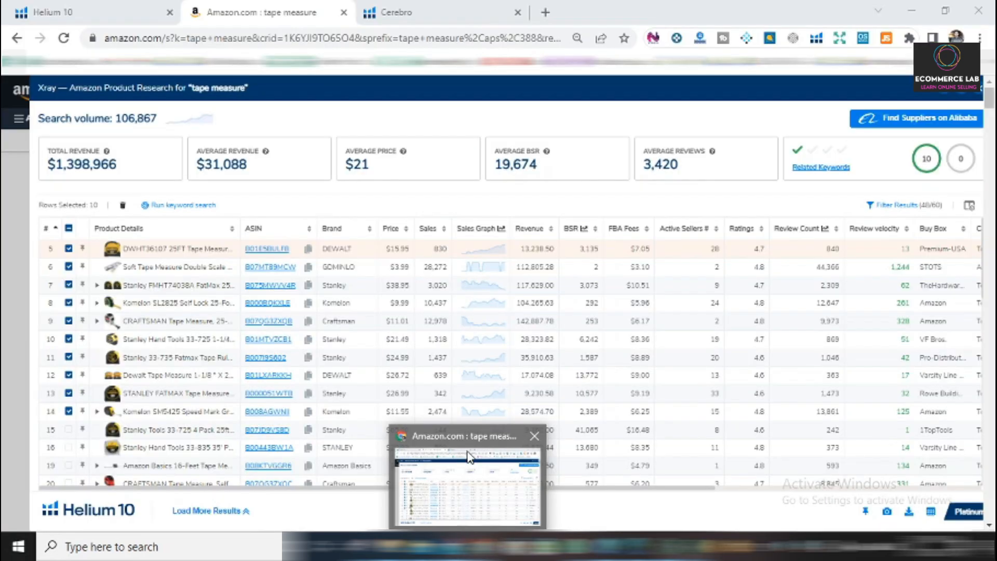
Switch to the browser, examine the competitor products and their revenue in the Helium 10 Xray results for tape measure, and return to Excel.
{"action": "left_click", "coordinate": [467, 468]}
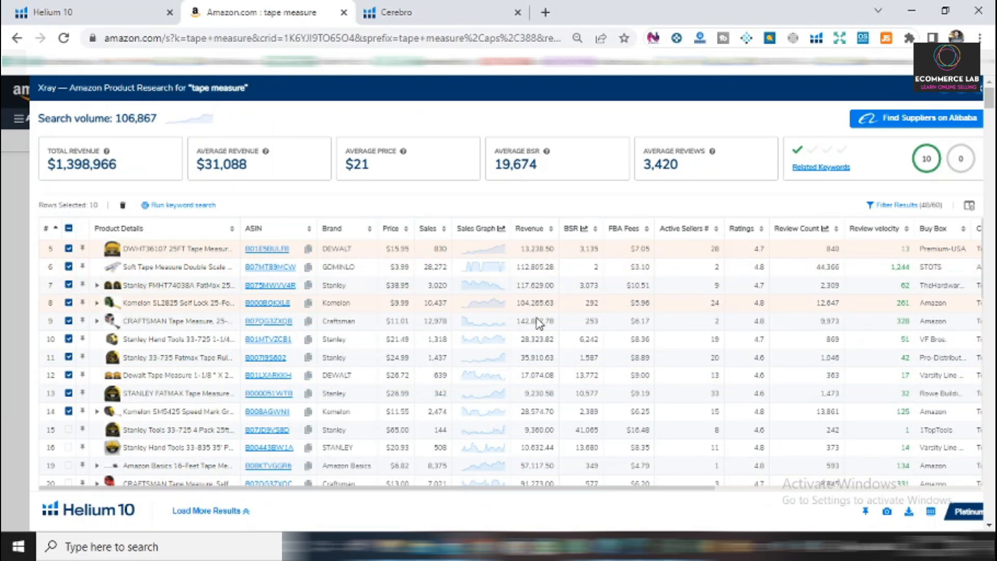
{"action": "scroll", "coordinate": [535, 407], "scroll_direction": "down", "scroll_amount": 3}
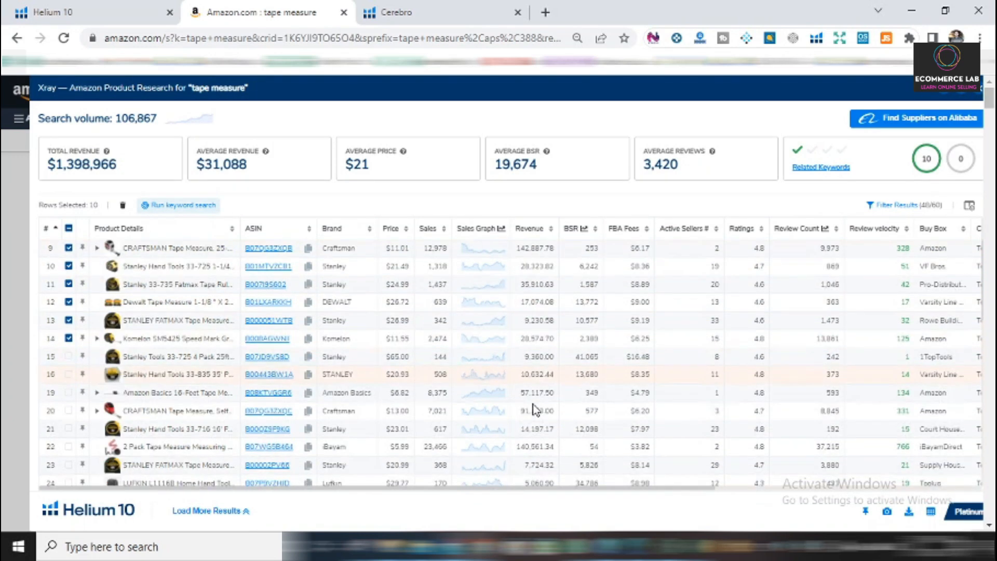
{"action": "scroll", "coordinate": [540, 410], "scroll_direction": "down", "scroll_amount": 10}
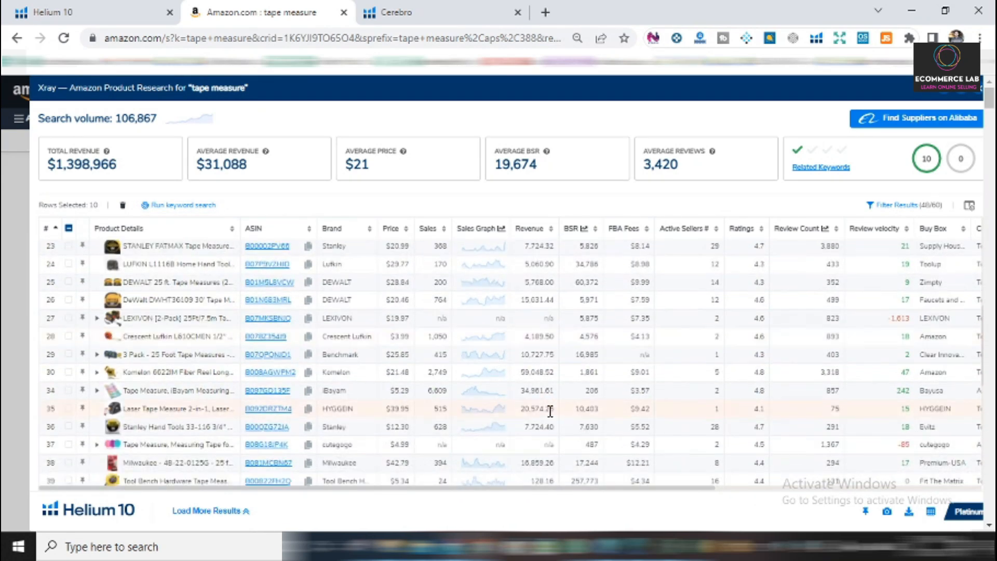
{"action": "scroll", "coordinate": [535, 403], "scroll_direction": "down", "scroll_amount": 3}
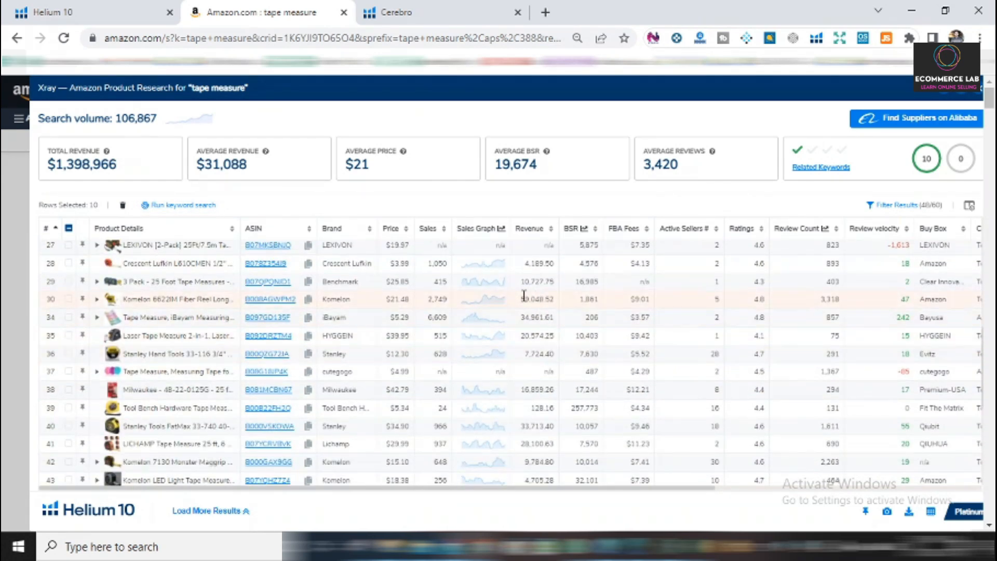
{"action": "scroll", "coordinate": [539, 395], "scroll_direction": "down", "scroll_amount": 8}
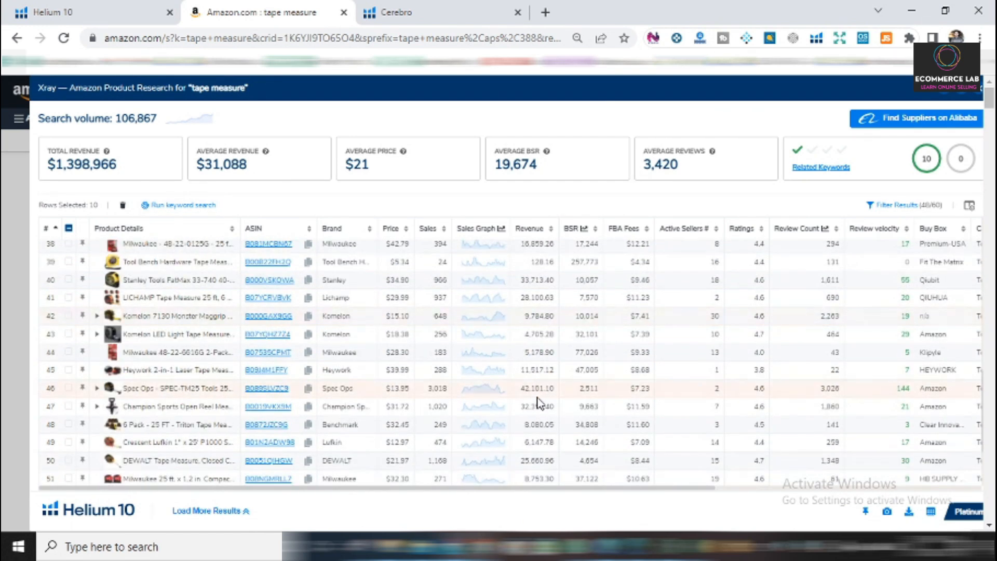
{"action": "scroll", "coordinate": [539, 405], "scroll_direction": "down", "scroll_amount": 3}
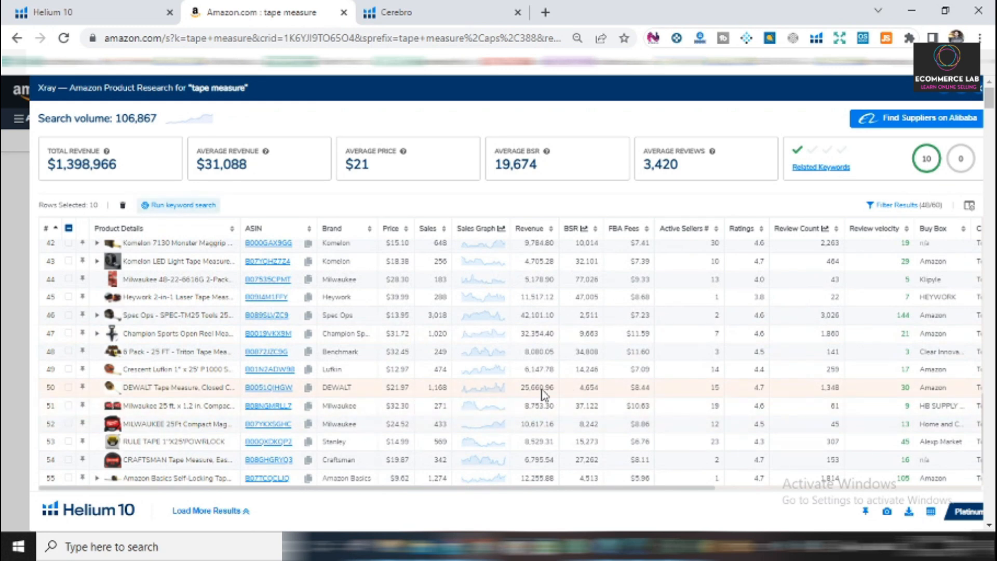
{"action": "scroll", "coordinate": [548, 419], "scroll_direction": "down", "scroll_amount": 2}
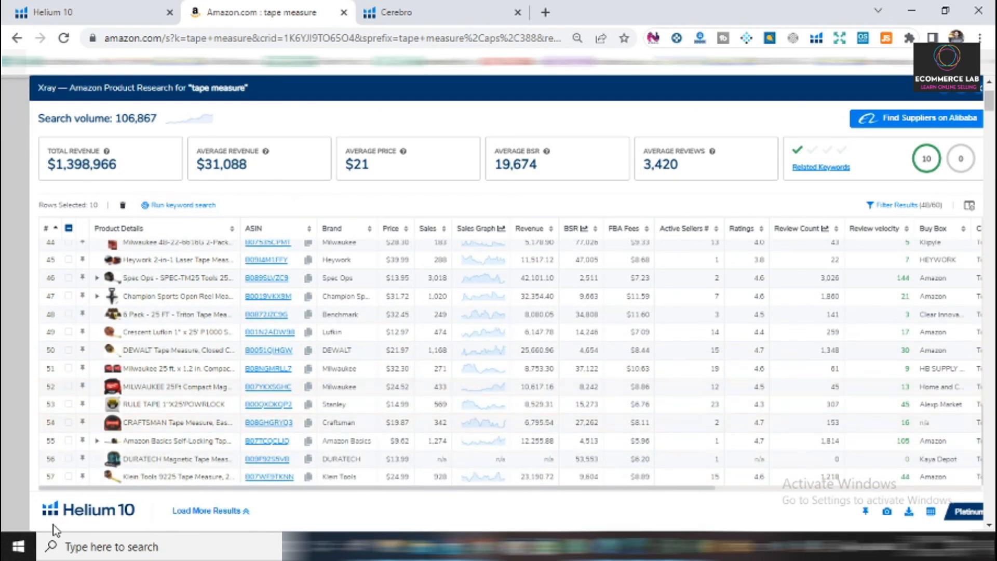
{"action": "scroll", "coordinate": [551, 408], "scroll_direction": "up", "scroll_amount": 8}
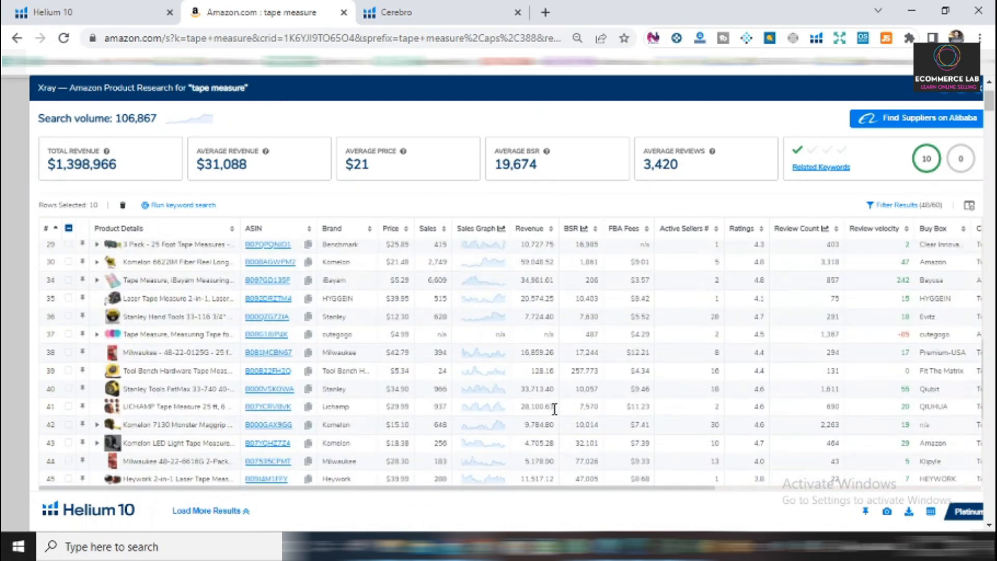
{"action": "scroll", "coordinate": [555, 408], "scroll_direction": "down", "scroll_amount": 5}
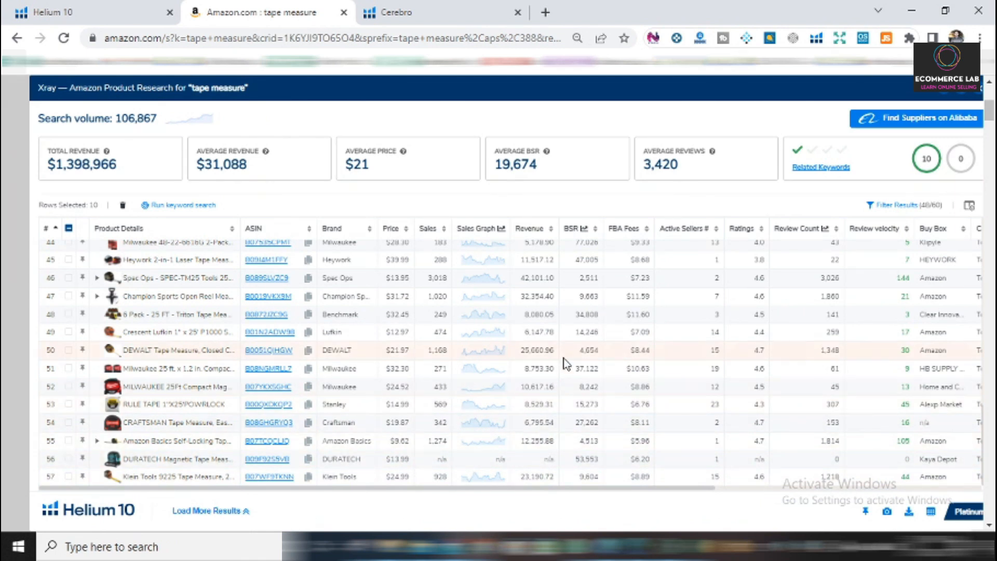
{"action": "scroll", "coordinate": [519, 377], "scroll_direction": "up", "scroll_amount": 10}
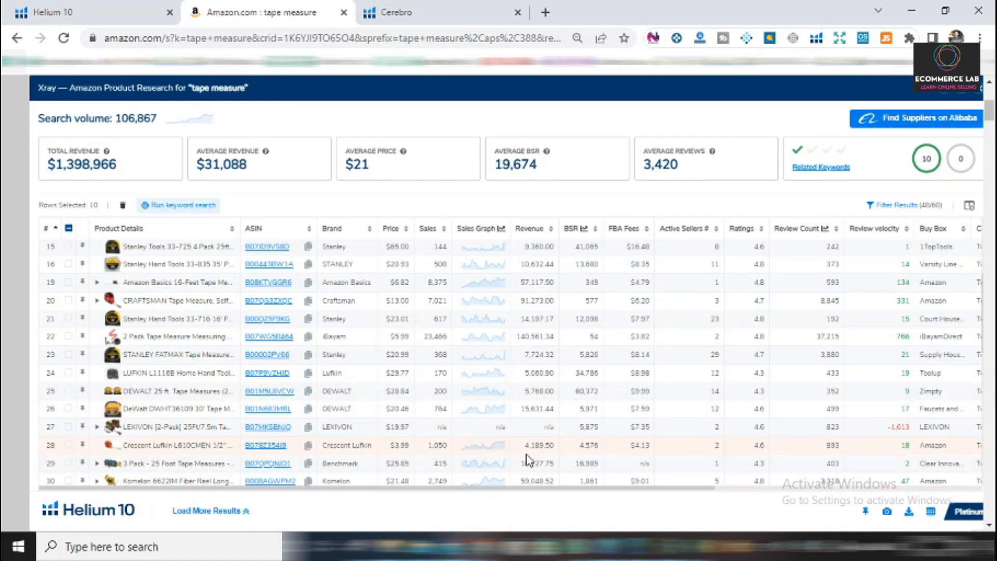
{"action": "scroll", "coordinate": [527, 460], "scroll_direction": "down", "scroll_amount": 3}
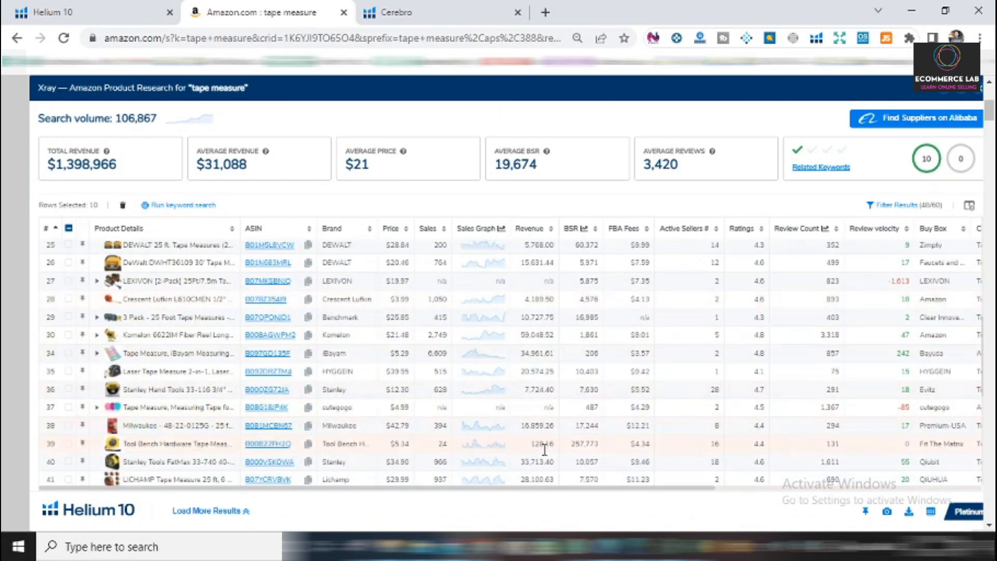
{"action": "scroll", "coordinate": [546, 447], "scroll_direction": "up", "scroll_amount": 3}
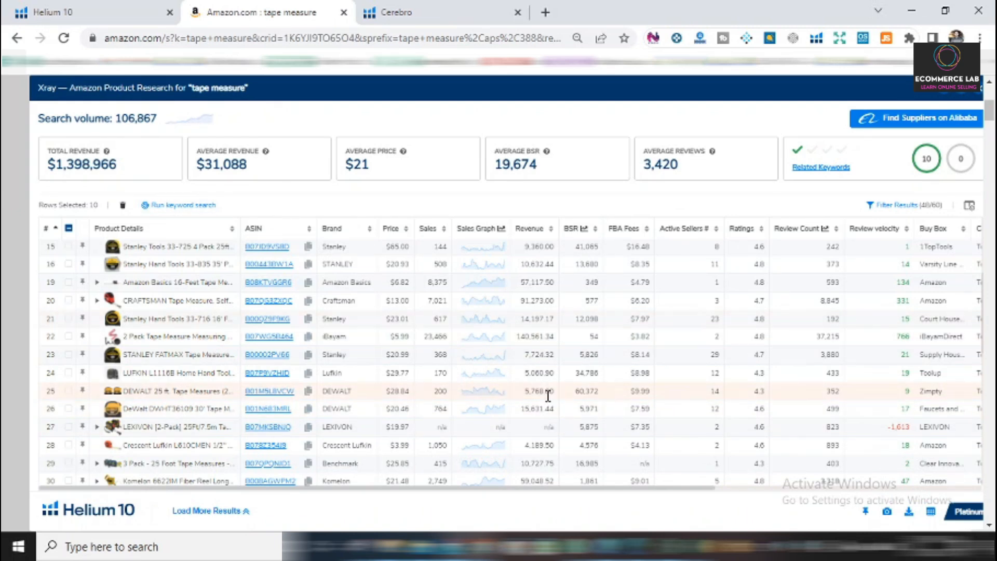
{"action": "scroll", "coordinate": [548, 396], "scroll_direction": "down", "scroll_amount": 3}
{"action": "scroll", "coordinate": [554, 352], "scroll_direction": "down", "scroll_amount": 6}
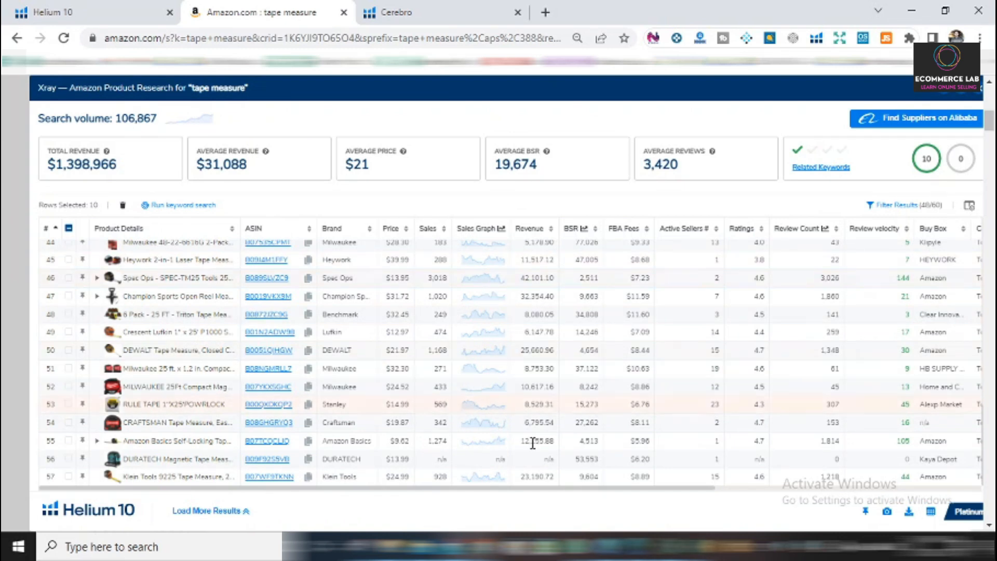
{"action": "left_click", "coordinate": [688, 548]}
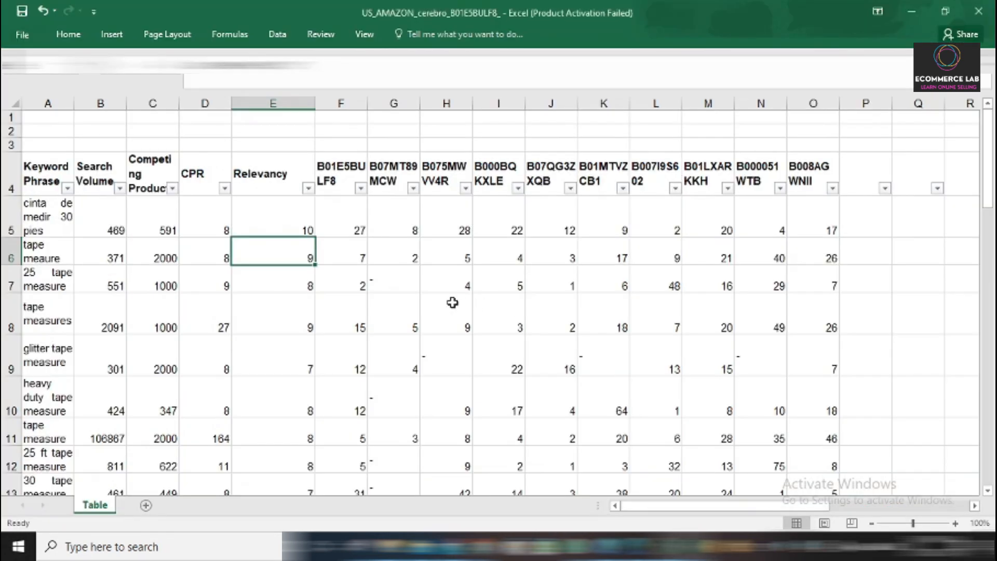
Review the COUNTIF formula in cell E5 against the first keyword and the competitor ASIN headers in F4 to O4.
{"action": "double_click", "coordinate": [311, 236]}
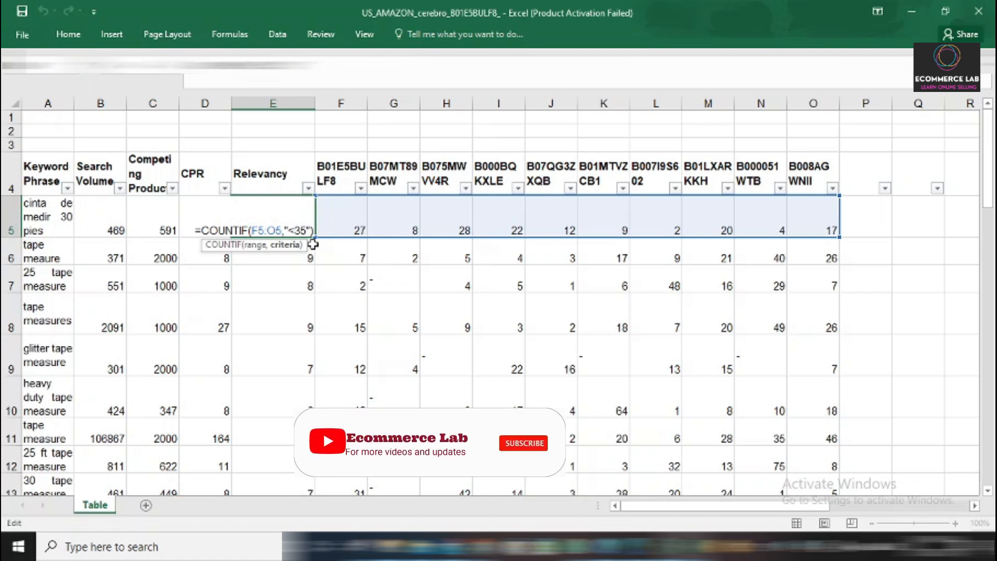
{"action": "key", "text": "Return"}
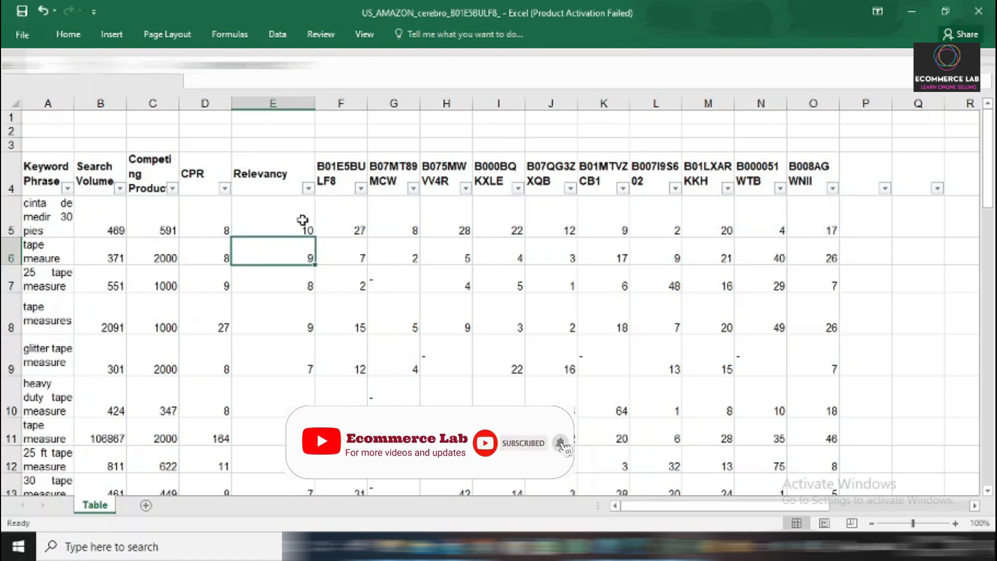
{"action": "left_click", "coordinate": [301, 224]}
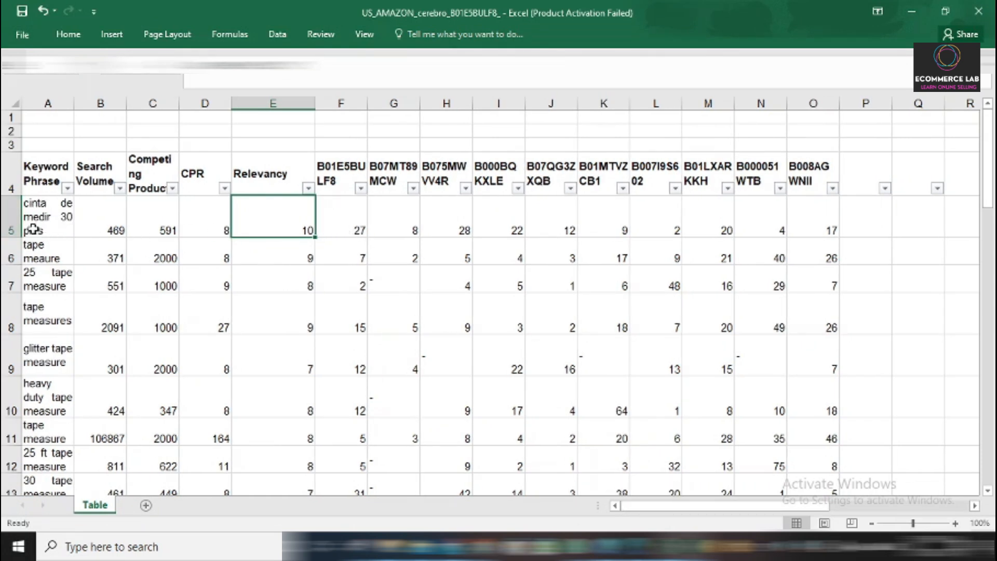
{"action": "left_click", "coordinate": [343, 172]}
{"action": "left_click_drag", "start_coordinate": [343, 172], "coordinate": [815, 169]}
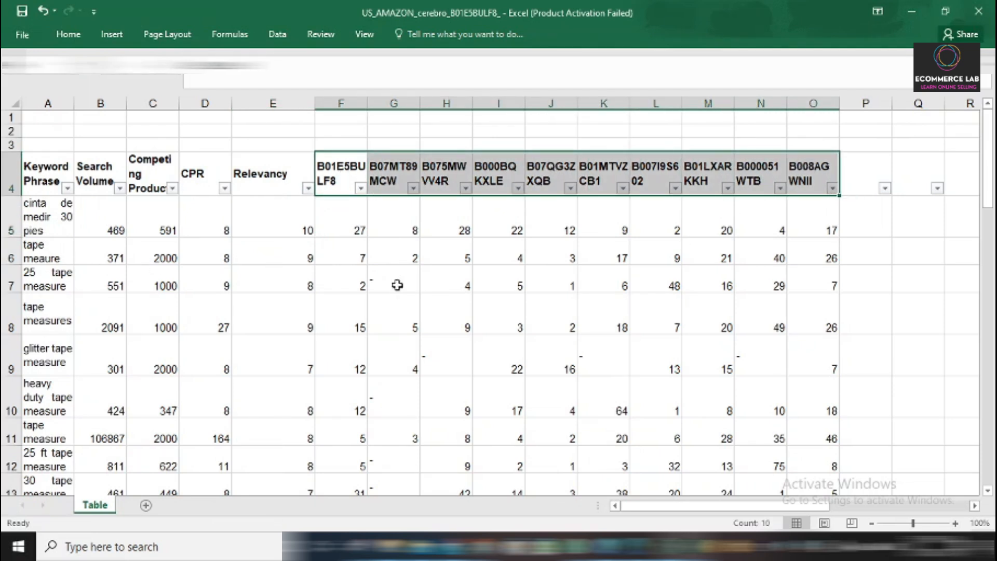
{"action": "left_click", "coordinate": [268, 230]}
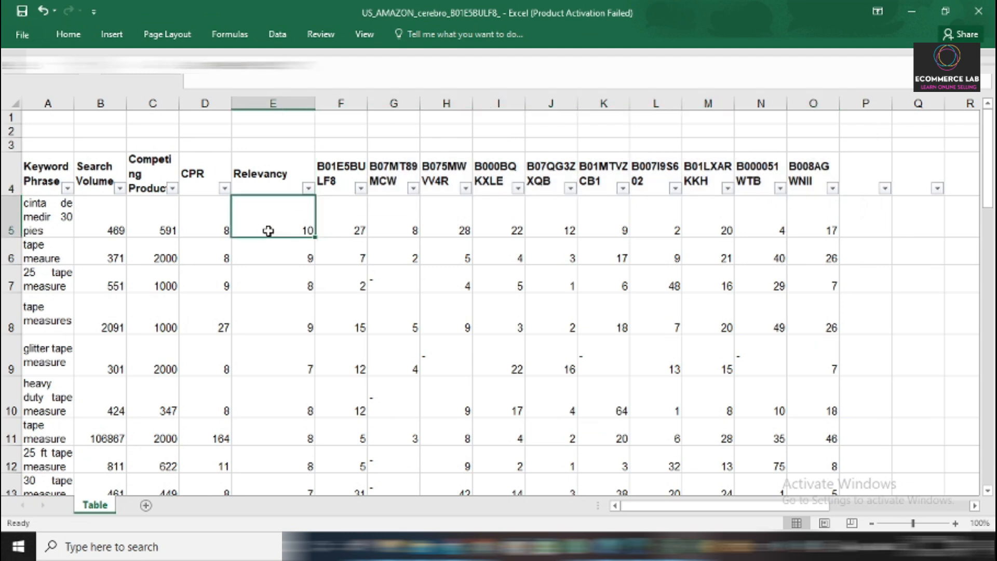
{"action": "left_click", "coordinate": [38, 205]}
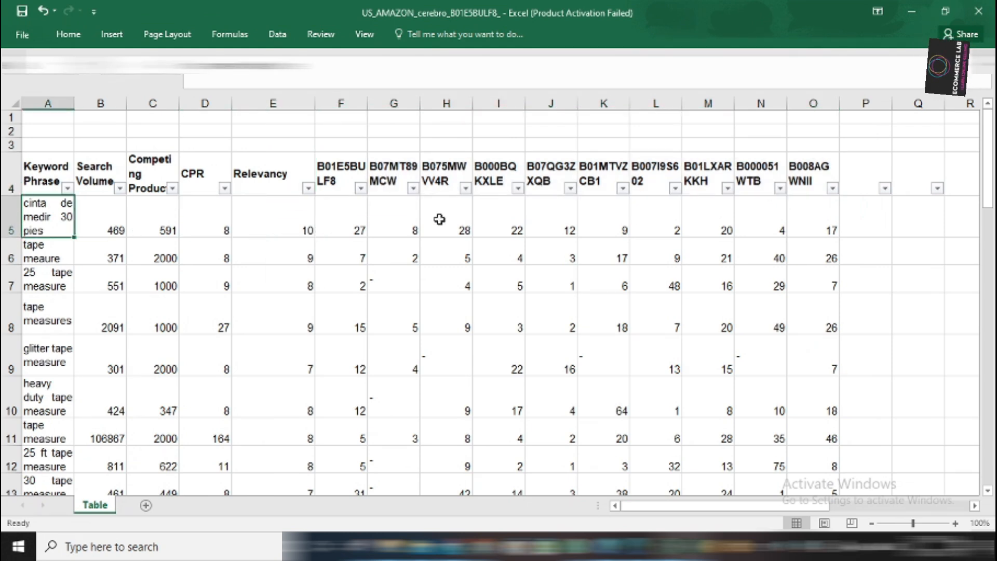
{"action": "left_click", "coordinate": [290, 216]}
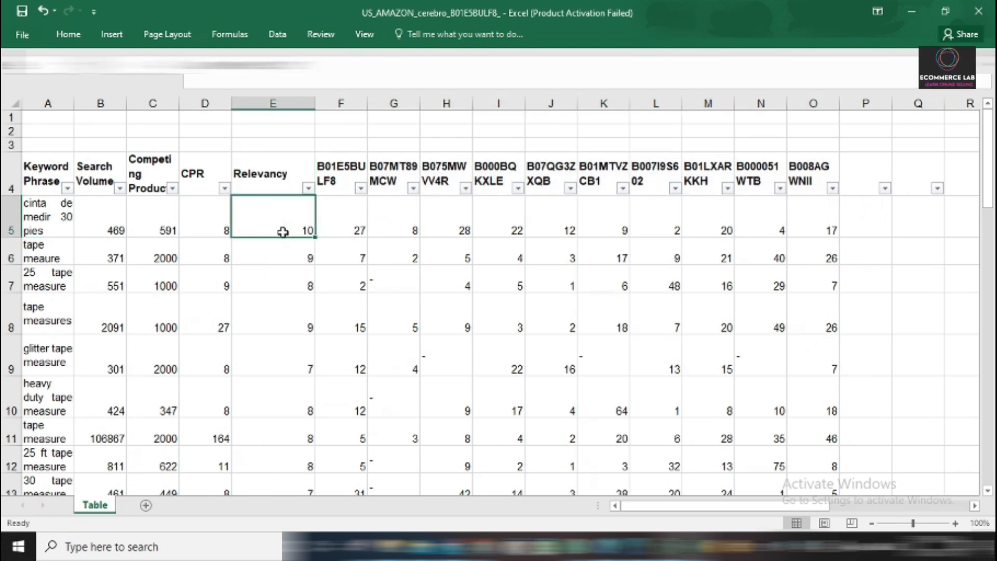
{"action": "left_click", "coordinate": [46, 210]}
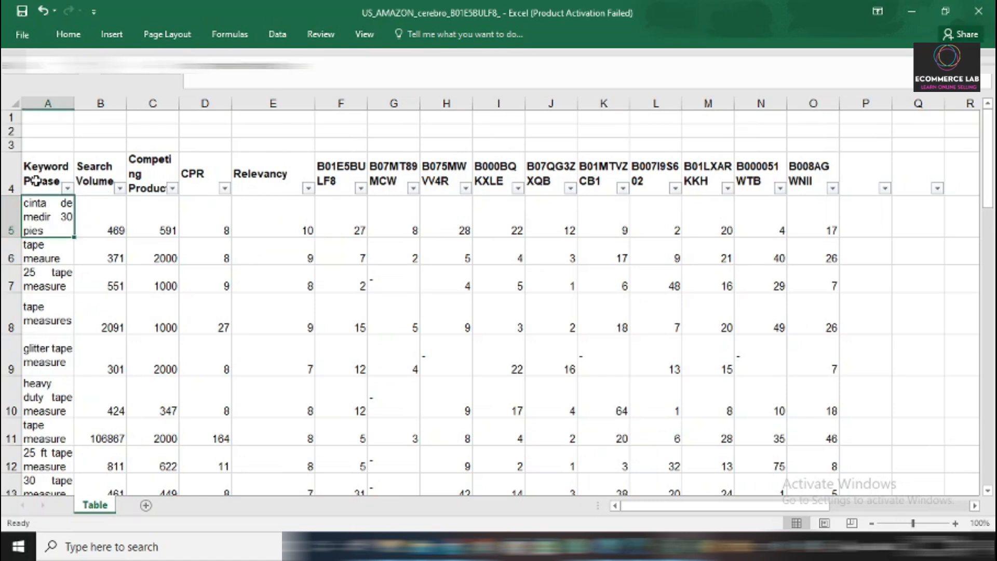
Compare the relevancy scores in E6, E7 and E9 with the competitor ASIN columns and recheck the criteria in E5's formula.
{"action": "left_click_drag", "start_coordinate": [342, 174], "coordinate": [777, 180]}
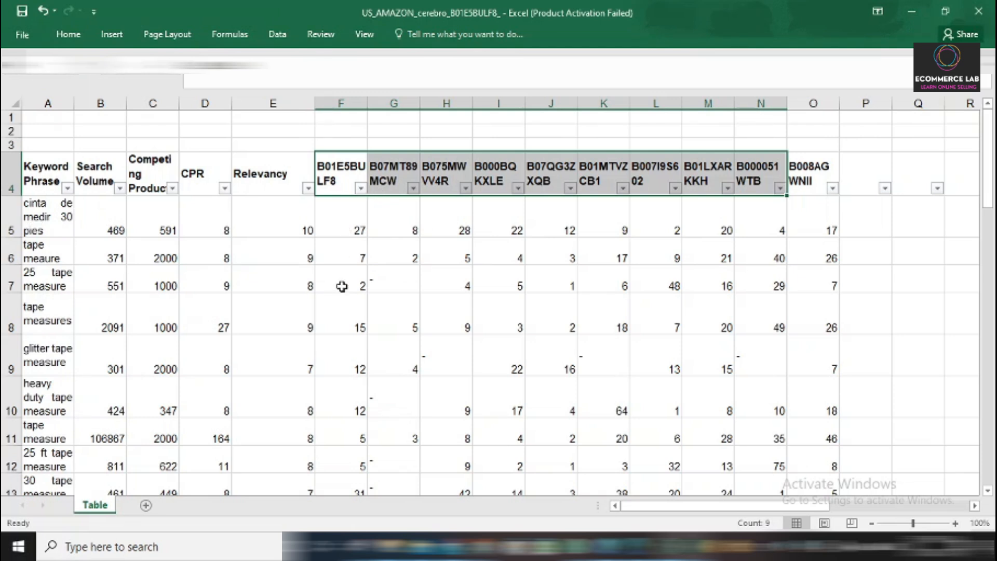
{"action": "left_click", "coordinate": [302, 260]}
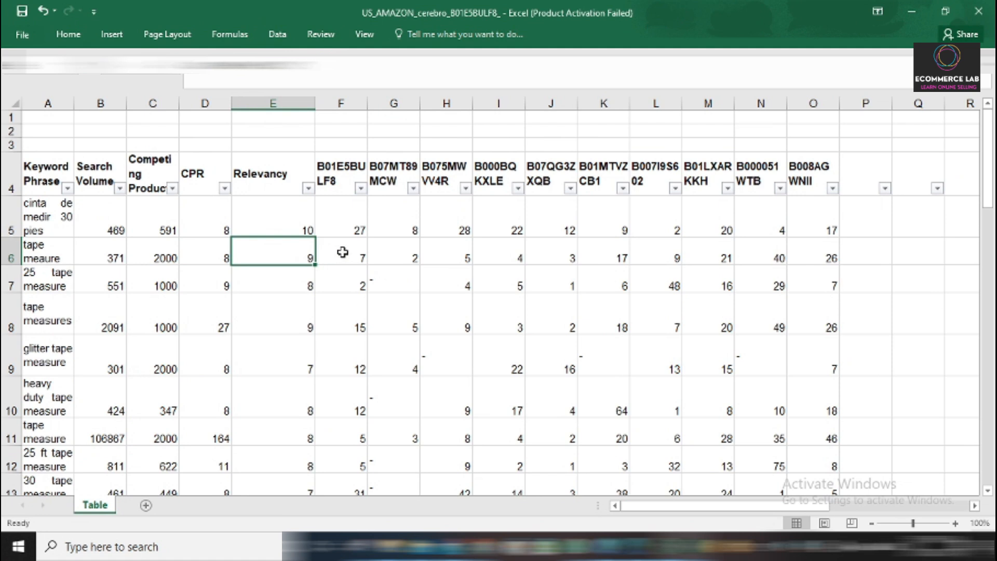
{"action": "left_click", "coordinate": [353, 186]}
{"action": "key", "text": "ctrl+shift+Right"}
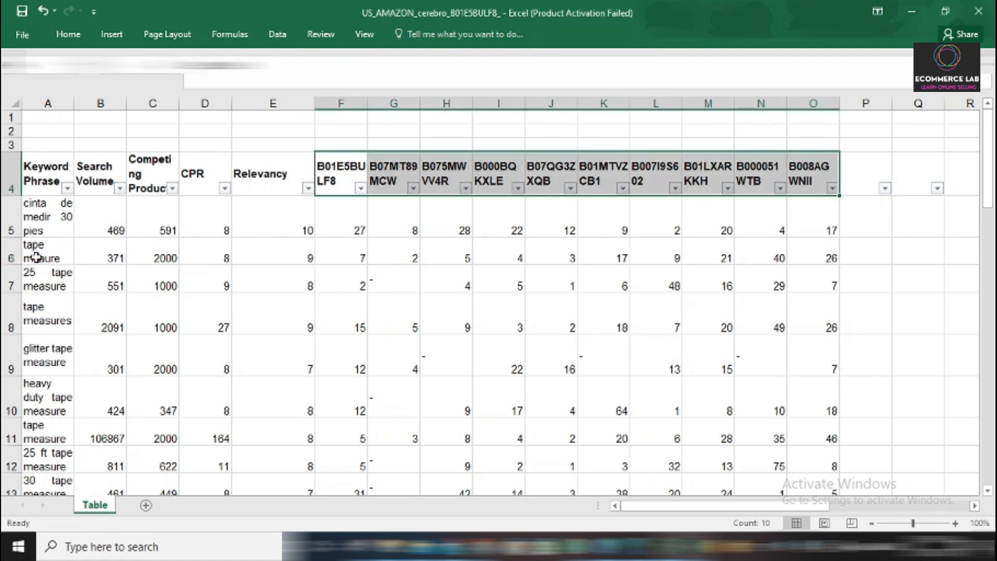
{"action": "left_click", "coordinate": [303, 285]}
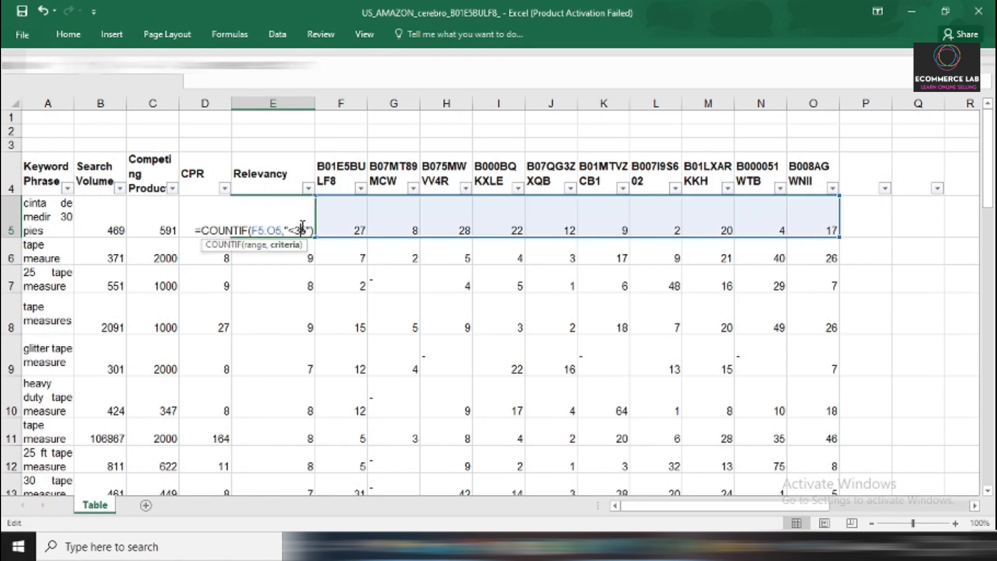
{"action": "type", "text": "6"}
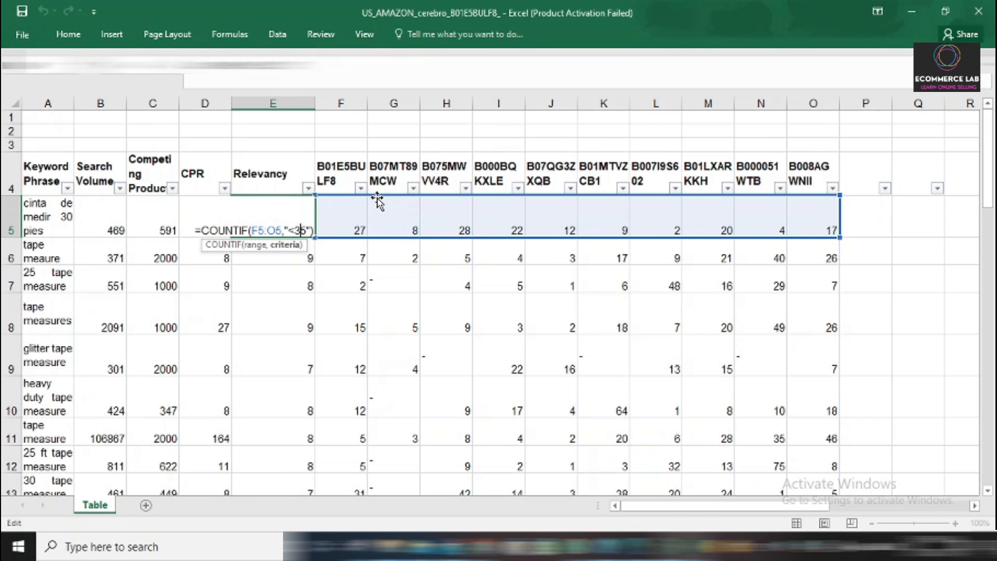
{"action": "left_click", "coordinate": [267, 285]}
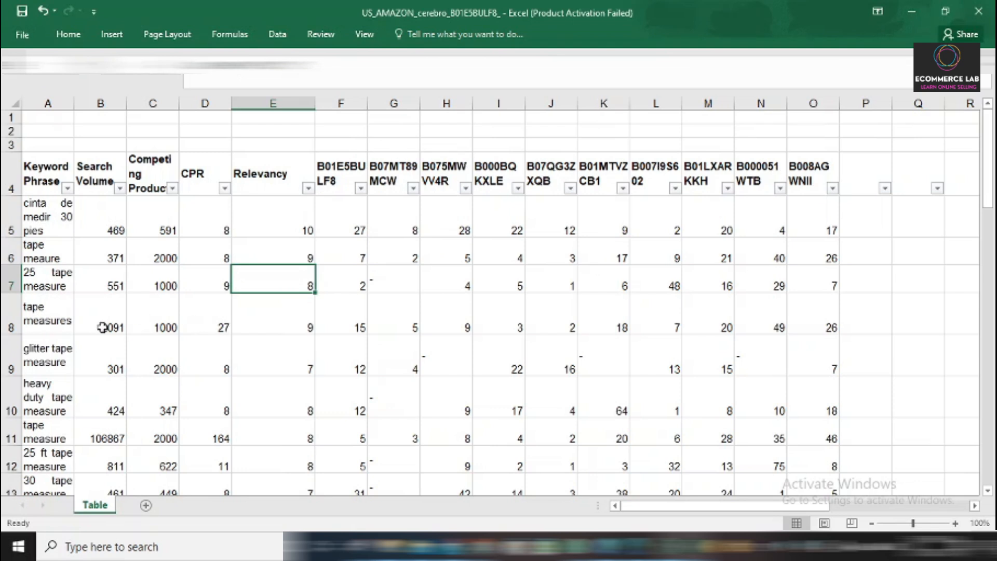
{"action": "left_click", "coordinate": [60, 353]}
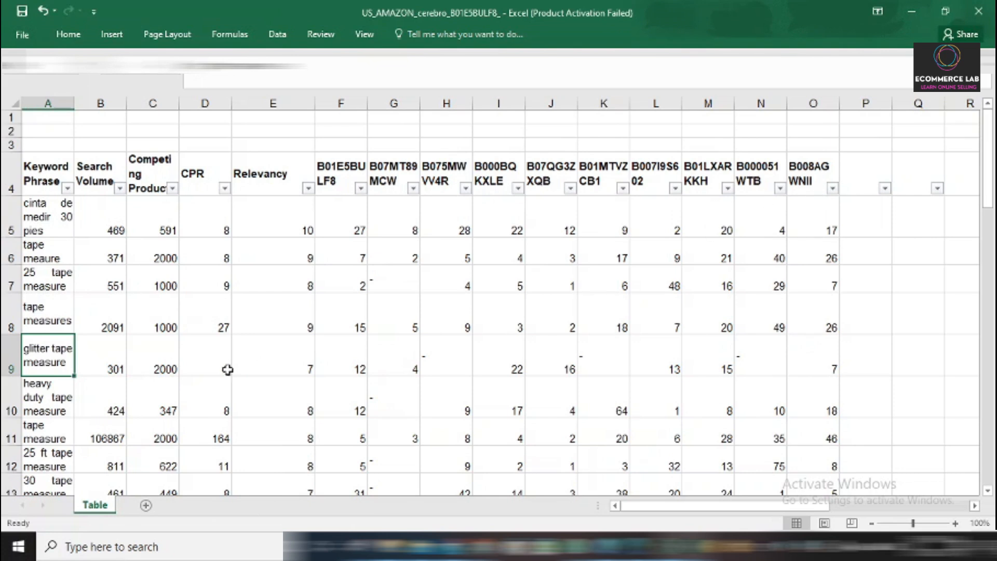
{"action": "left_click", "coordinate": [311, 363]}
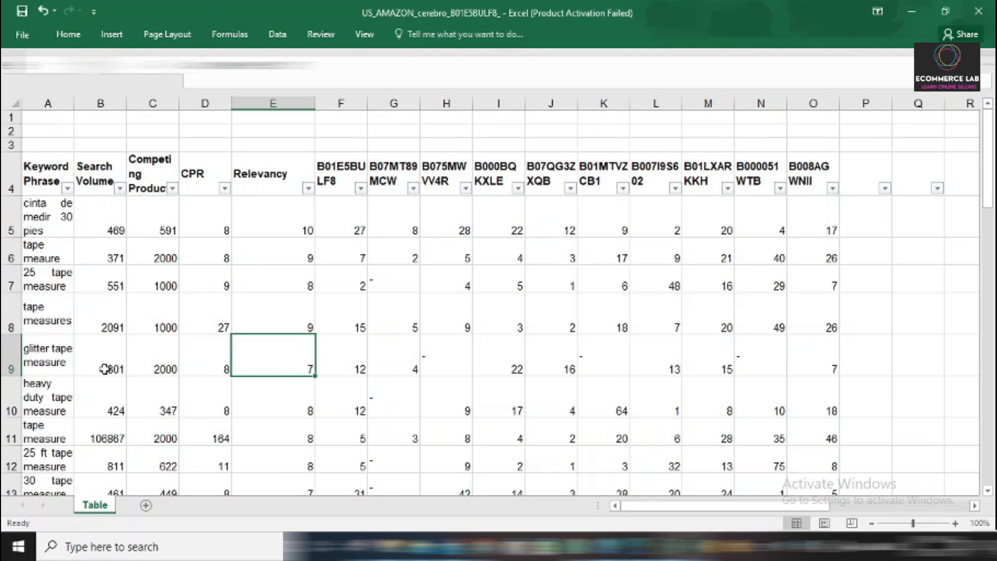
Widen the Keyword Phrase column so that most keywords fit on one line.
{"action": "scroll", "coordinate": [104, 359], "scroll_direction": "down", "scroll_amount": 2}
{"action": "scroll", "coordinate": [294, 269], "scroll_direction": "down", "scroll_amount": 3}
{"action": "scroll", "coordinate": [295, 291], "scroll_direction": "up", "scroll_amount": 5}
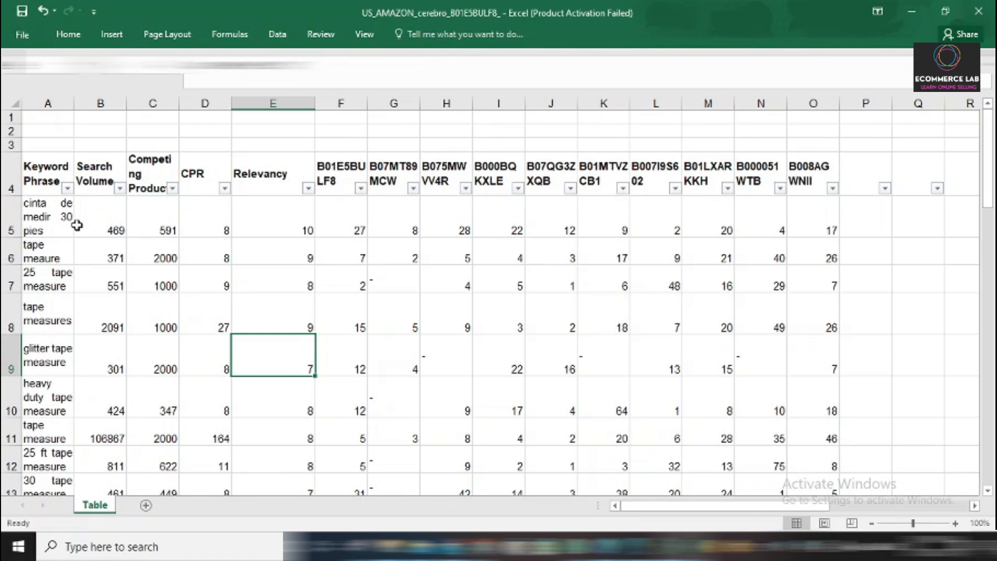
{"action": "left_click_drag", "start_coordinate": [75, 99], "coordinate": [122, 100]}
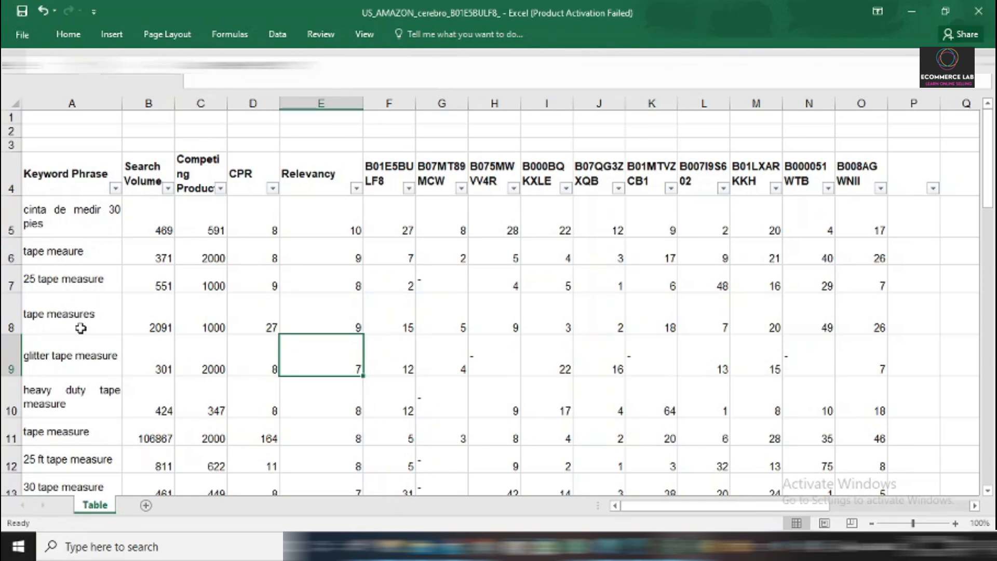
Look through the keyword list for brand names and copy the text astorn tape measure from cell A20.
{"action": "scroll", "coordinate": [78, 376], "scroll_direction": "down", "scroll_amount": 2}
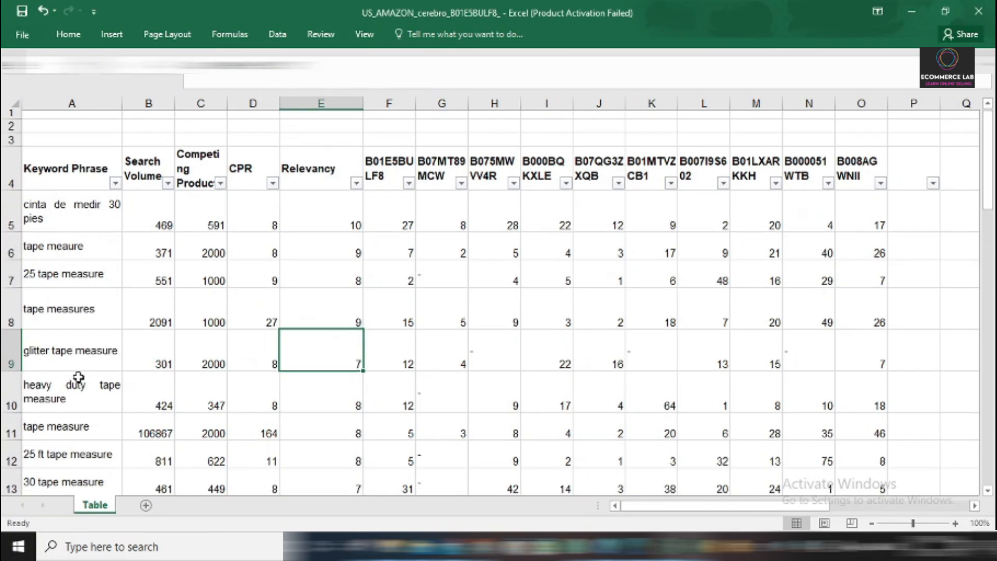
{"action": "scroll", "coordinate": [82, 408], "scroll_direction": "down", "scroll_amount": 1}
{"action": "left_click", "coordinate": [146, 387]}
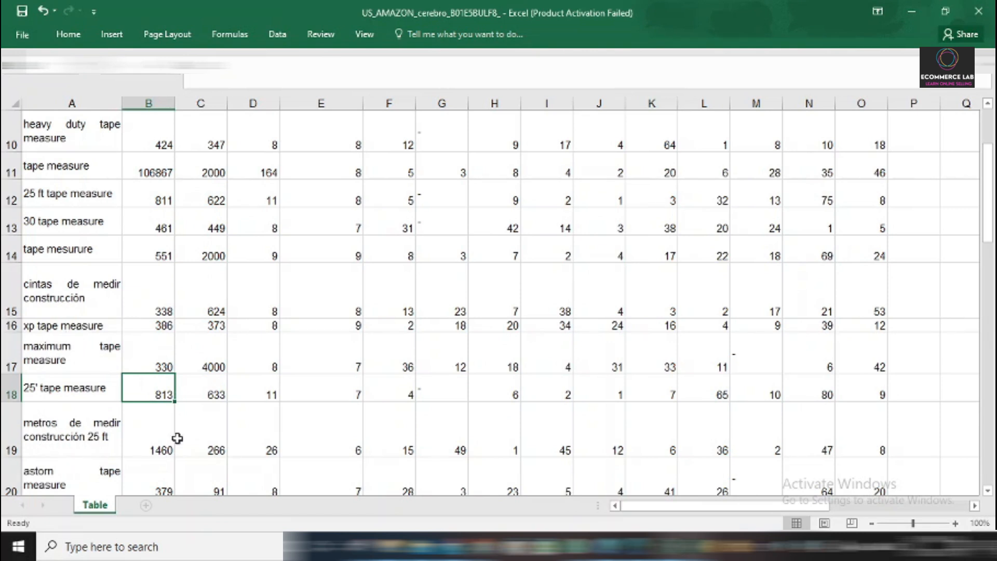
{"action": "scroll", "coordinate": [74, 359], "scroll_direction": "down", "scroll_amount": 2}
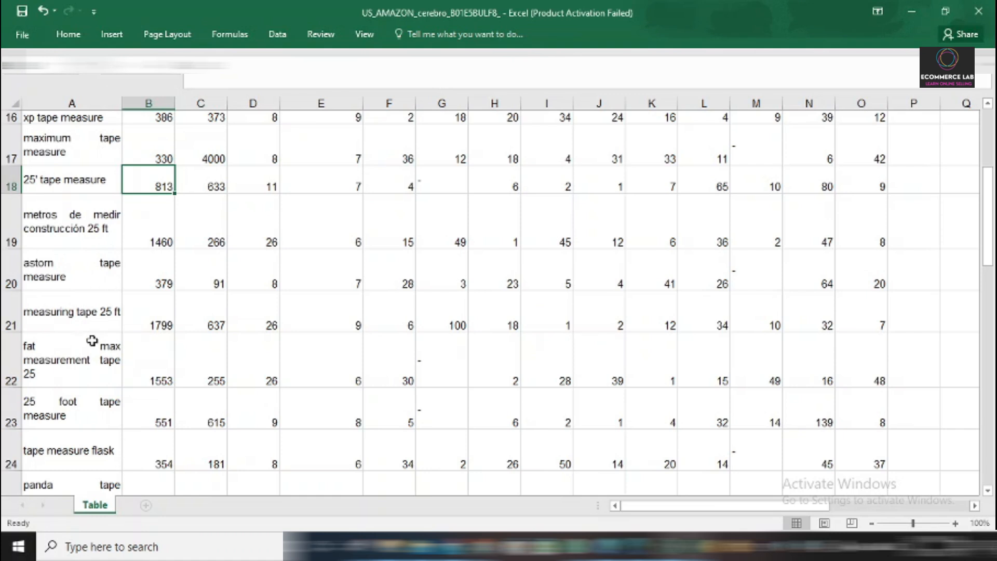
{"action": "double_click", "coordinate": [76, 277]}
{"action": "double_click", "coordinate": [110, 275]}
{"action": "left_click", "coordinate": [109, 275]}
{"action": "left_click_drag", "start_coordinate": [122, 270], "coordinate": [23, 270]}
{"action": "right_click", "coordinate": [48, 272]}
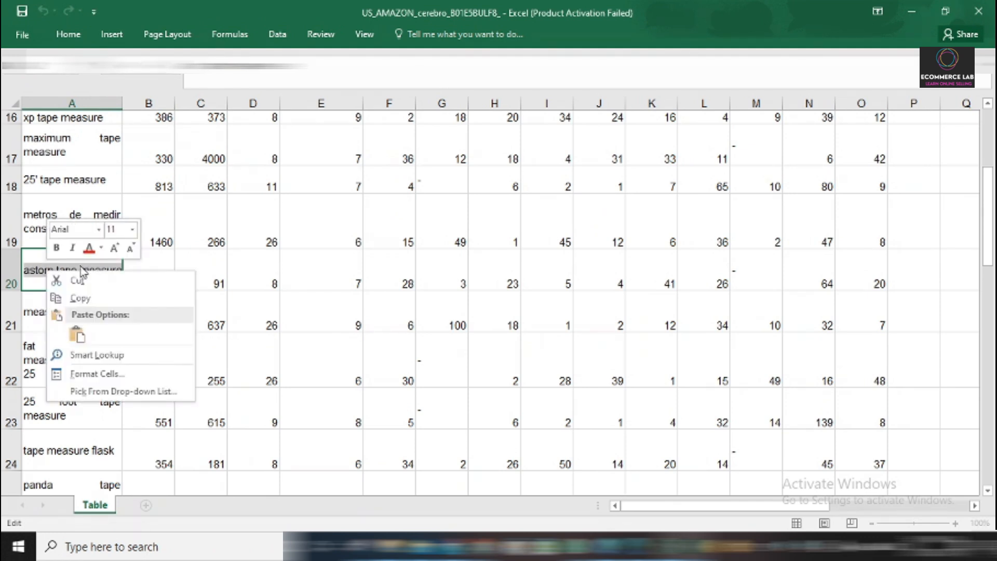
{"action": "left_click", "coordinate": [79, 300]}
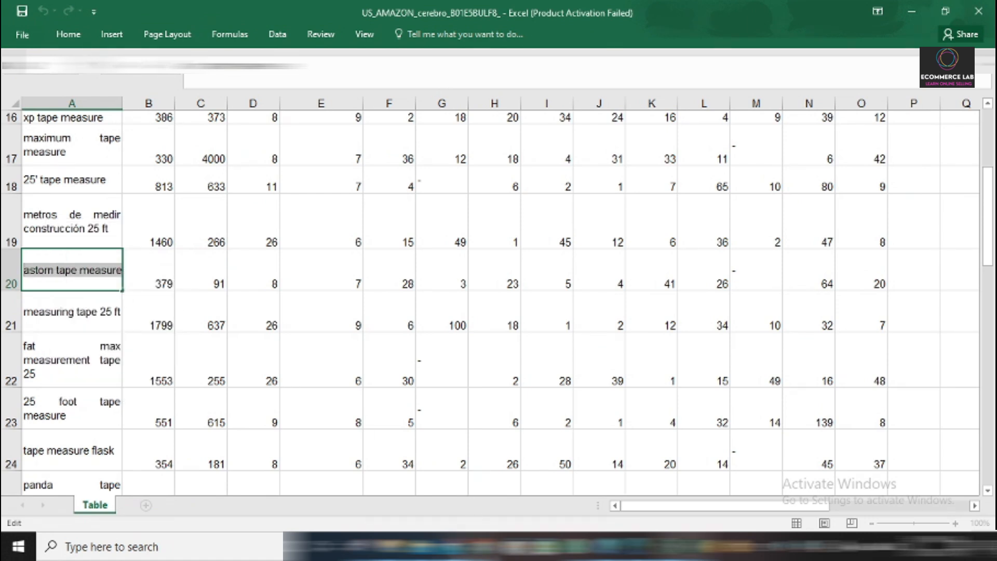
Switch to Amazon in the browser, search for astorn tape measure, and check the results for a product of the Astorn brand.
{"action": "mouse_move", "coordinate": [467, 546]}
{"action": "left_click", "coordinate": [441, 490]}
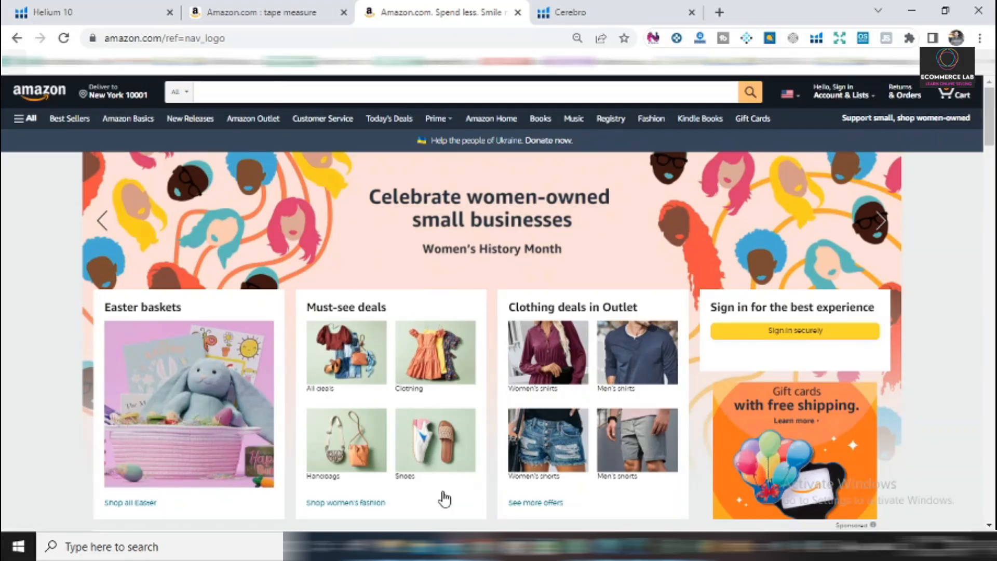
{"action": "left_click", "coordinate": [241, 92]}
{"action": "right_click", "coordinate": [241, 92]}
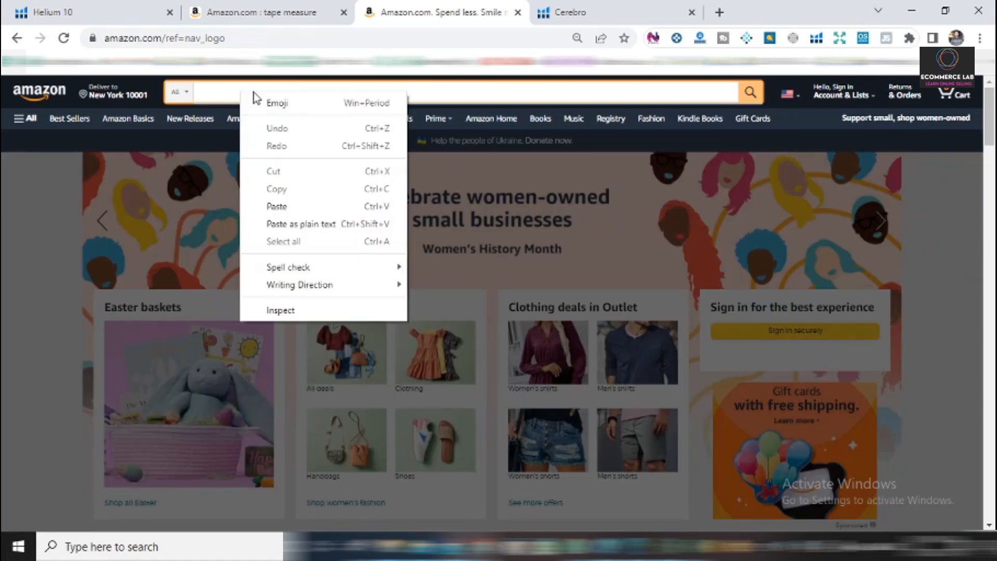
{"action": "left_click", "coordinate": [277, 206]}
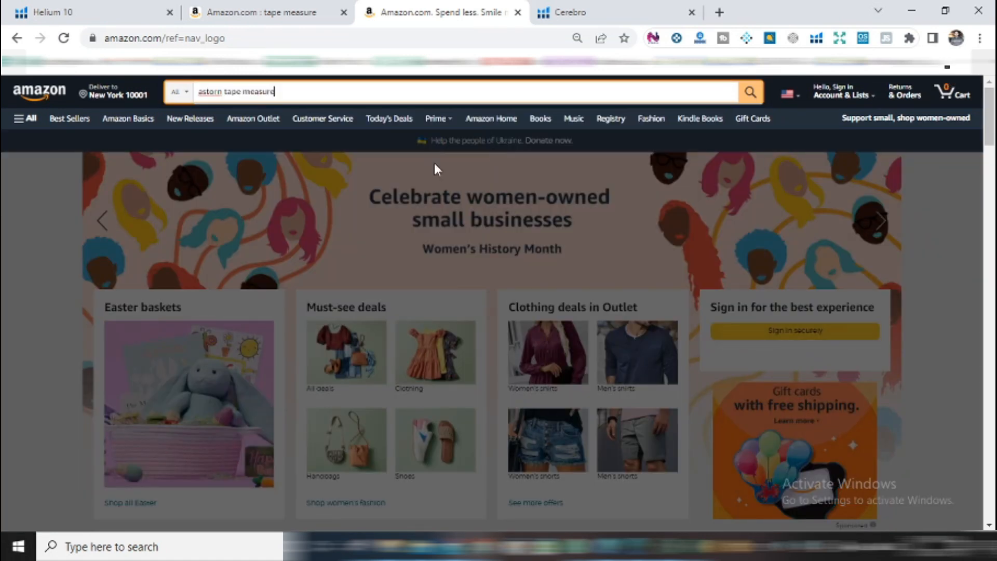
{"action": "left_click", "coordinate": [751, 92]}
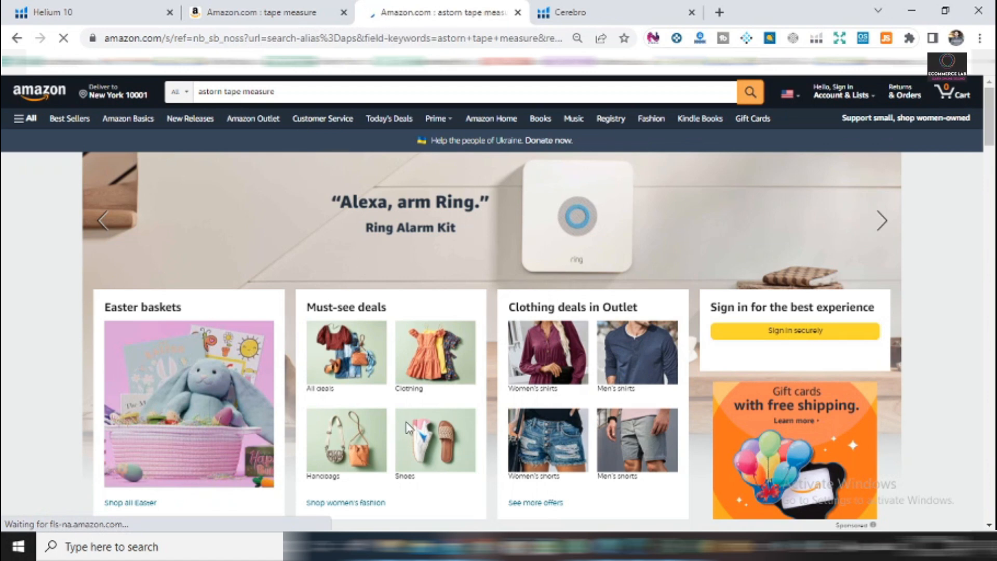
{"action": "scroll", "coordinate": [410, 400], "scroll_direction": "down", "scroll_amount": 4}
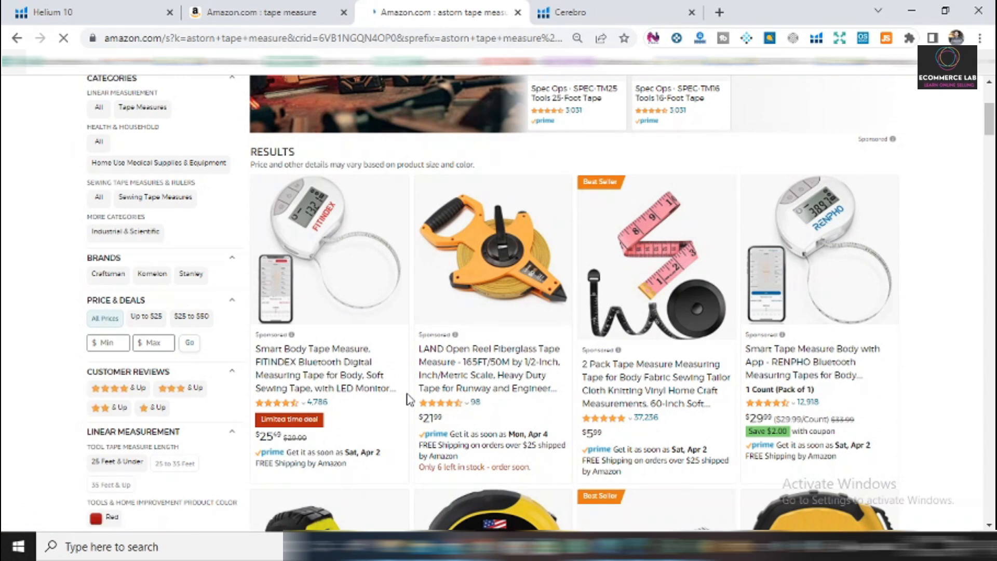
{"action": "scroll", "coordinate": [410, 400], "scroll_direction": "down", "scroll_amount": 5}
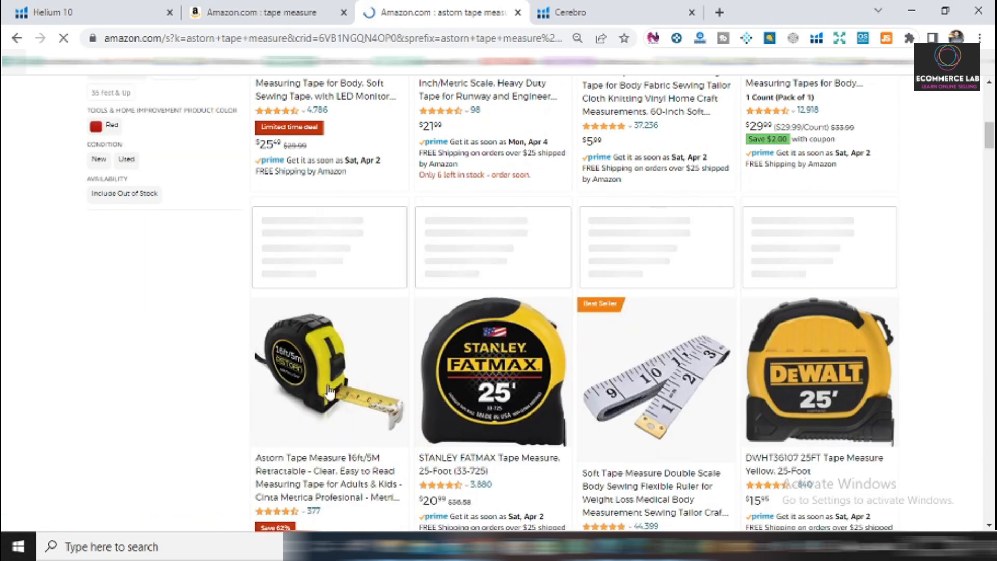
{"action": "scroll", "coordinate": [331, 391], "scroll_direction": "down", "scroll_amount": 3}
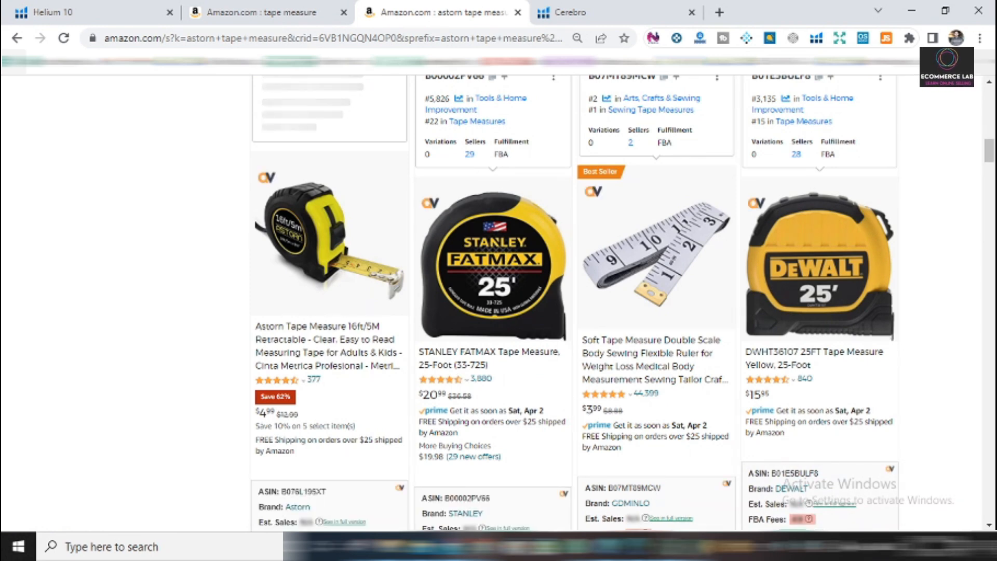
Switch back to Excel and delete the whole row of the astorn tape measure keyword.
{"action": "key", "text": "alt+Tab"}
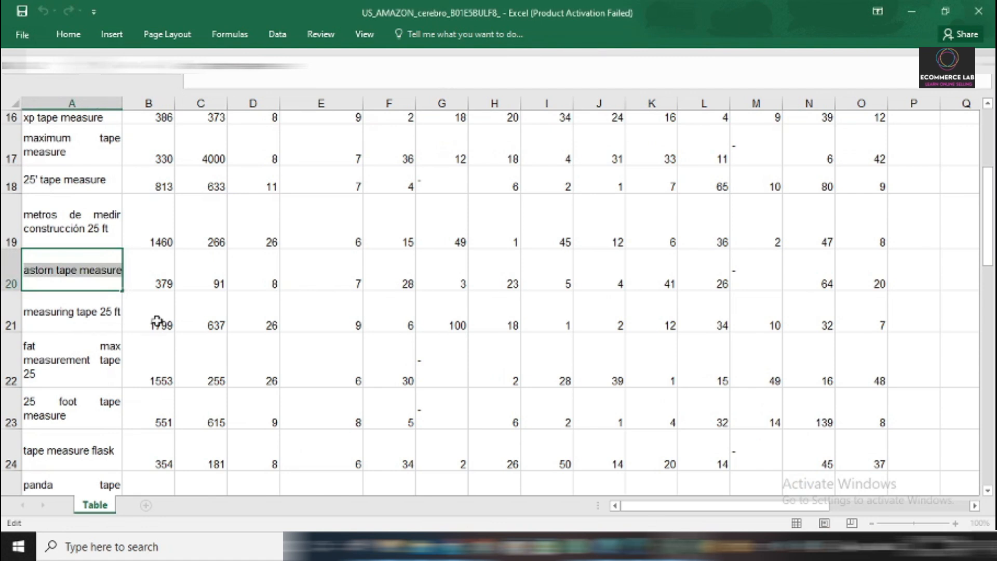
{"action": "left_click_drag", "start_coordinate": [157, 321], "coordinate": [156, 318]}
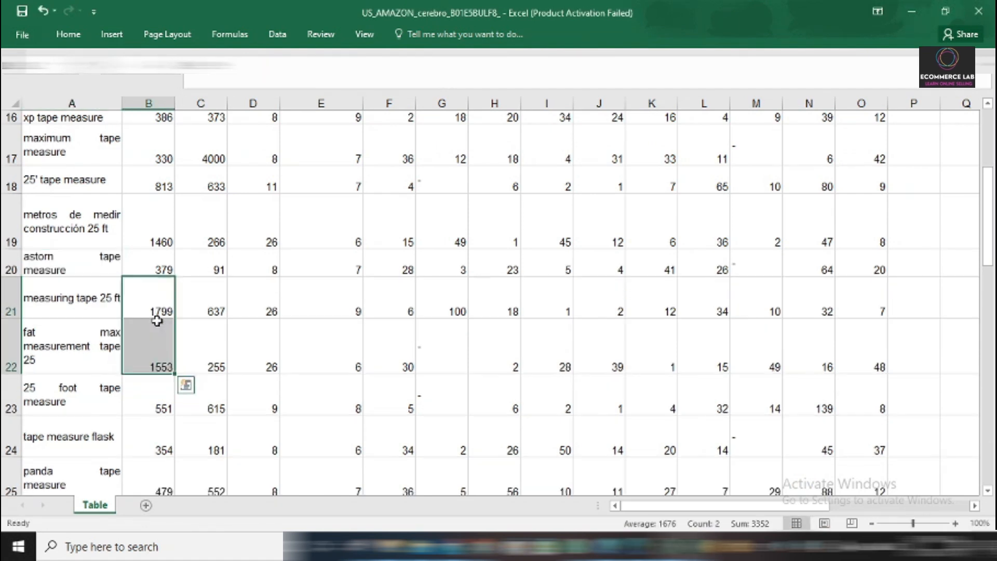
{"action": "left_click", "coordinate": [5, 261]}
{"action": "right_click", "coordinate": [7, 263]}
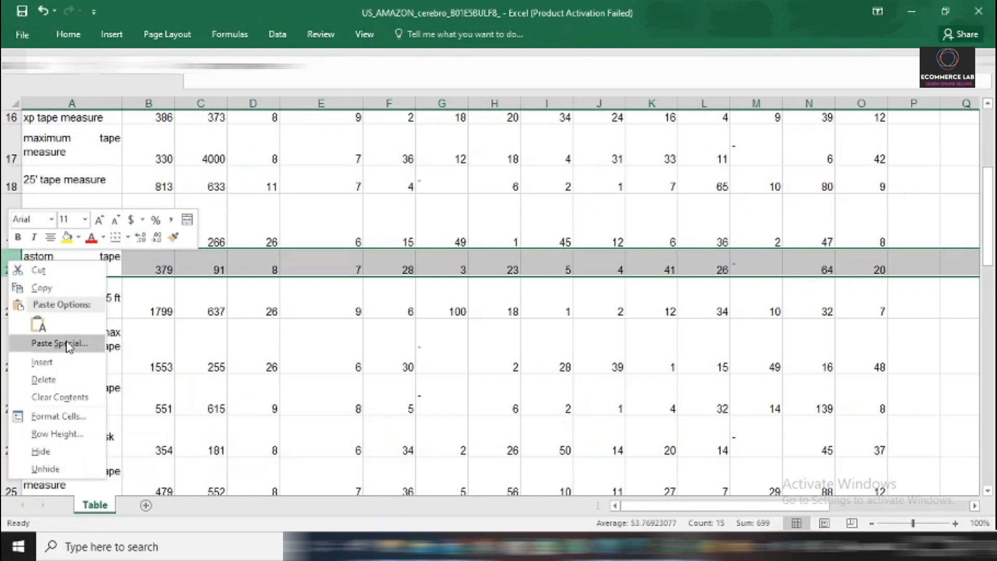
{"action": "key", "text": "Escape"}
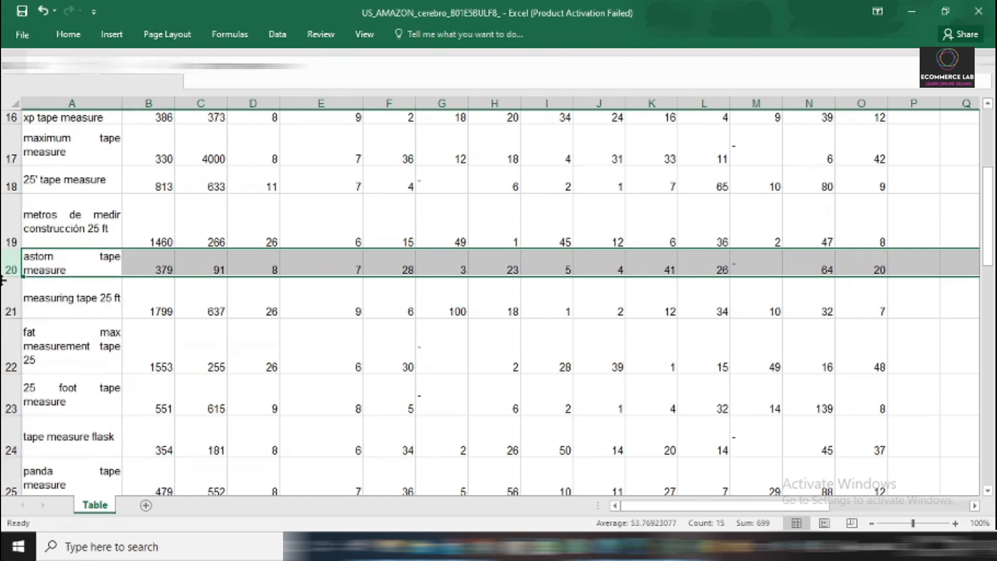
{"action": "right_click", "coordinate": [7, 262]}
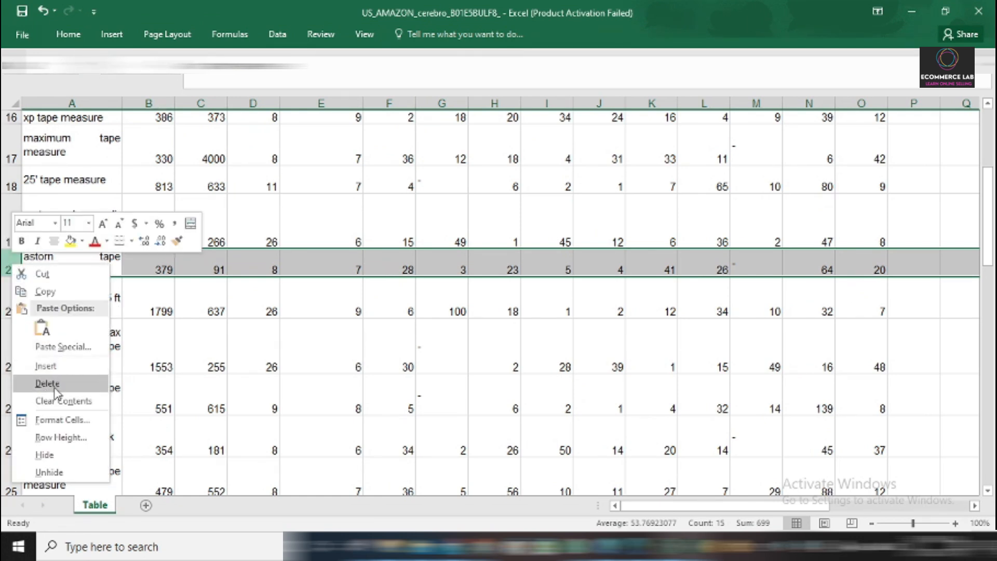
{"action": "left_click", "coordinate": [46, 383]}
{"action": "left_click", "coordinate": [72, 289]}
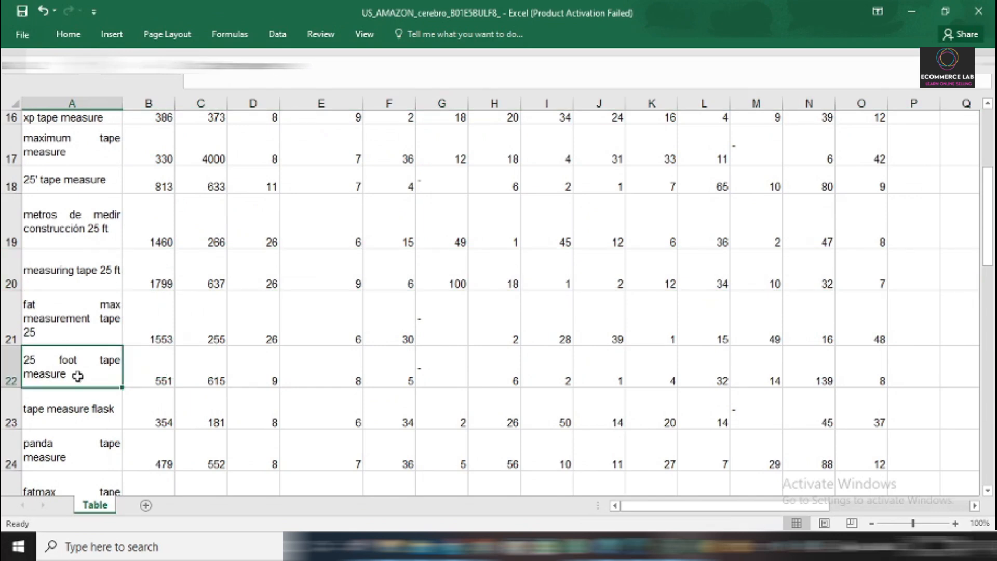
Scan the keywords from row 22 downward for other competitor brand names.
{"action": "scroll", "coordinate": [83, 383], "scroll_direction": "up", "scroll_amount": 5}
{"action": "scroll", "coordinate": [83, 383], "scroll_direction": "down", "scroll_amount": 5}
{"action": "scroll", "coordinate": [59, 268], "scroll_direction": "down", "scroll_amount": 2}
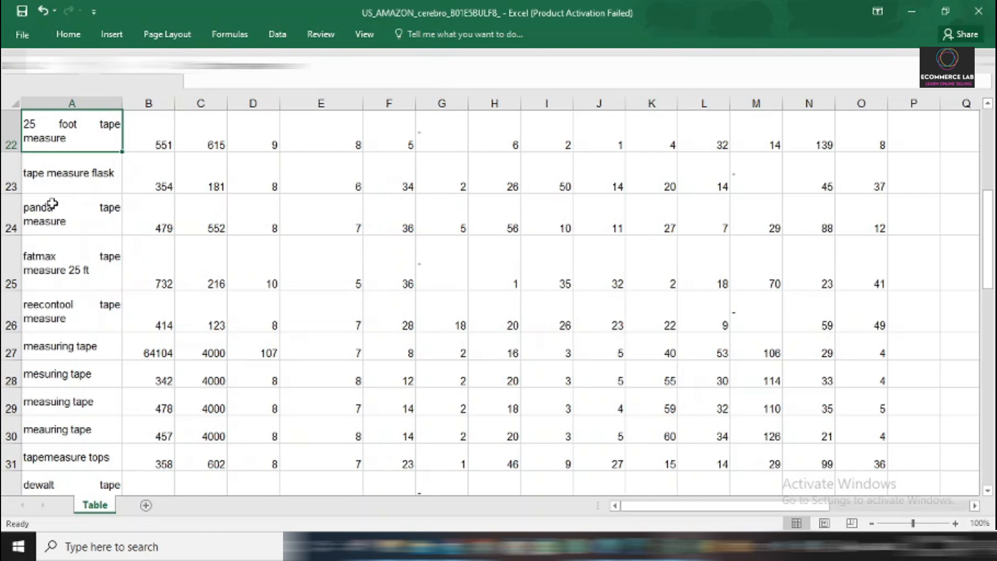
{"action": "scroll", "coordinate": [73, 293], "scroll_direction": "down", "scroll_amount": 1}
{"action": "scroll", "coordinate": [72, 293], "scroll_direction": "down", "scroll_amount": 1}
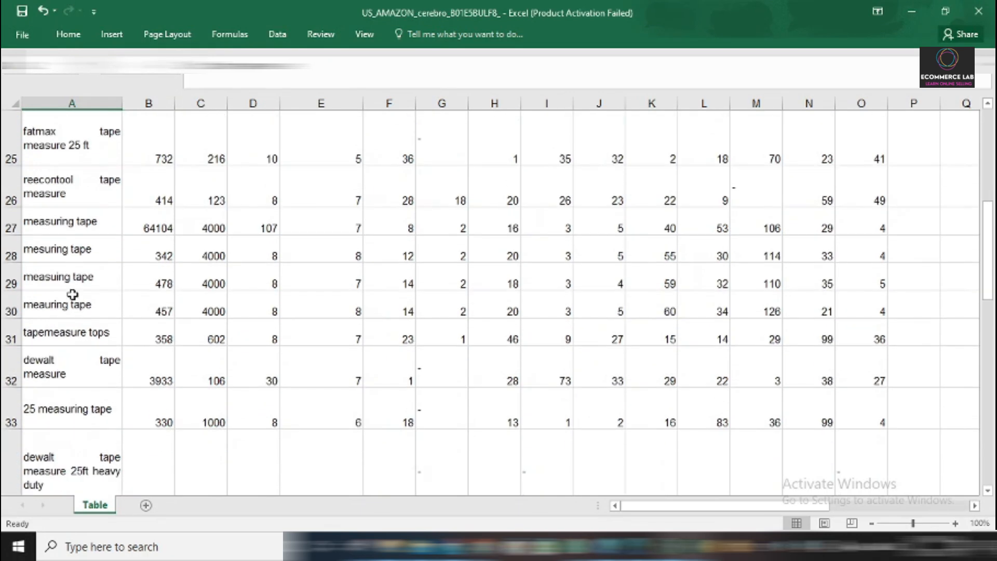
{"action": "scroll", "coordinate": [72, 300], "scroll_direction": "down", "scroll_amount": 2}
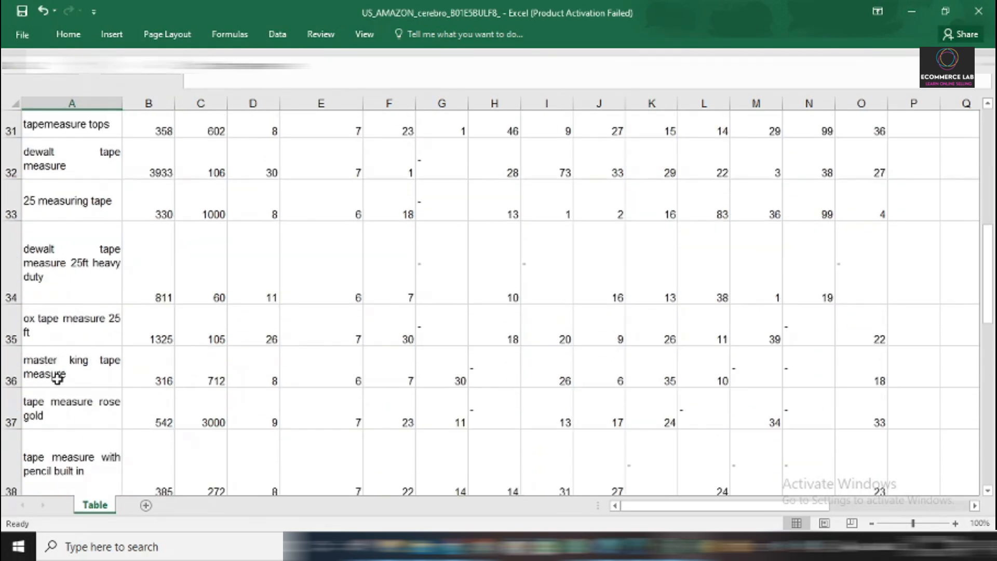
{"action": "scroll", "coordinate": [37, 332], "scroll_direction": "down", "scroll_amount": 1}
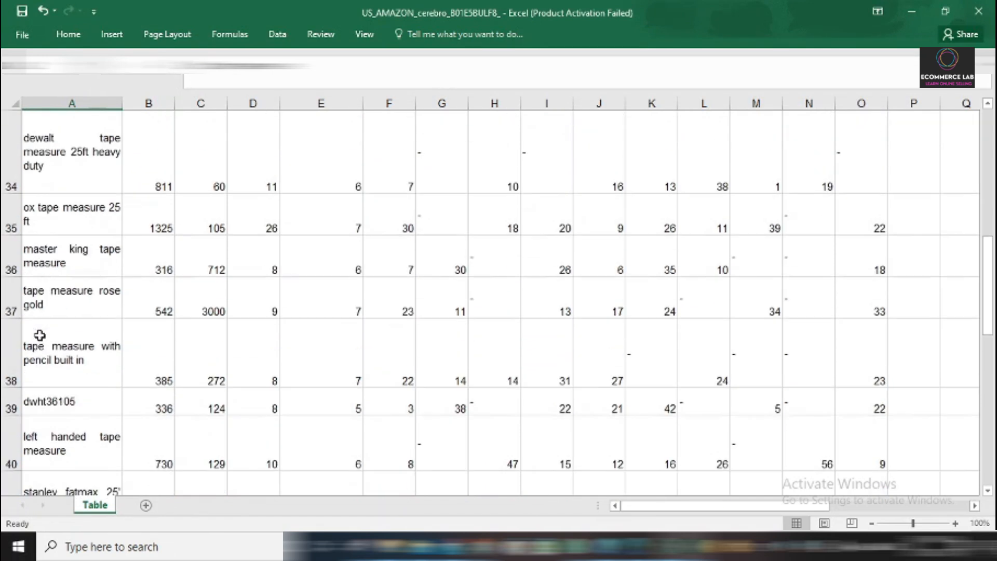
{"action": "scroll", "coordinate": [87, 330], "scroll_direction": "up", "scroll_amount": 8}
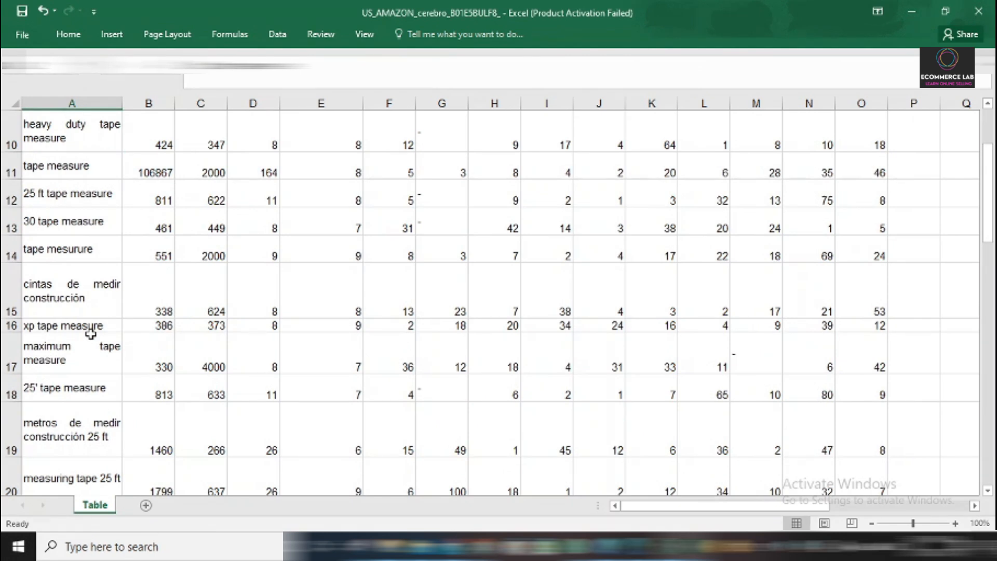
Select the rows of cintas de medir construcción and maximum tape measure in turn, and review the whole keyword list for terms to remove.
{"action": "left_click", "coordinate": [10, 291]}
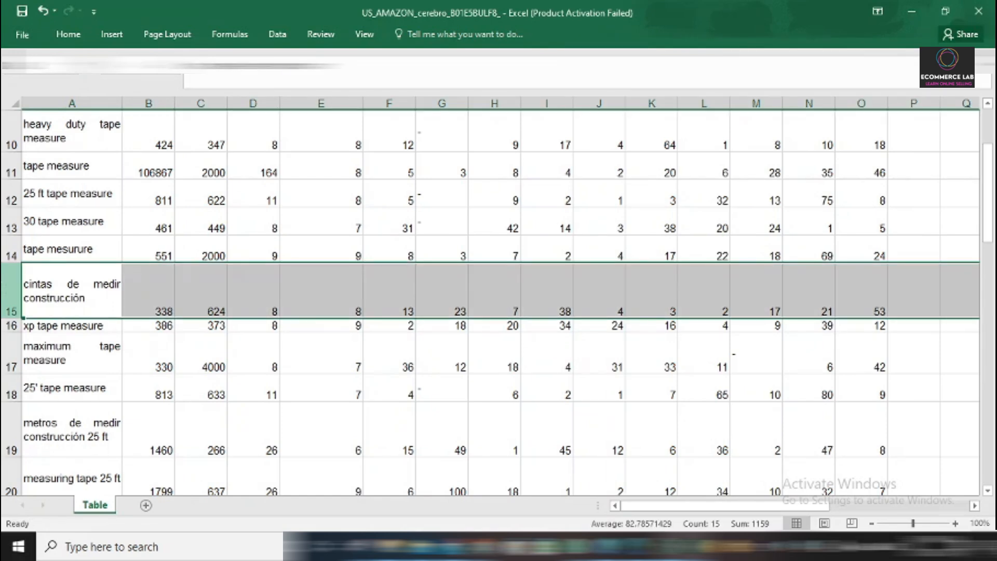
{"action": "left_click", "coordinate": [10, 356]}
{"action": "scroll", "coordinate": [70, 419], "scroll_direction": "up", "scroll_amount": 3}
{"action": "scroll", "coordinate": [70, 419], "scroll_direction": "down", "scroll_amount": 1}
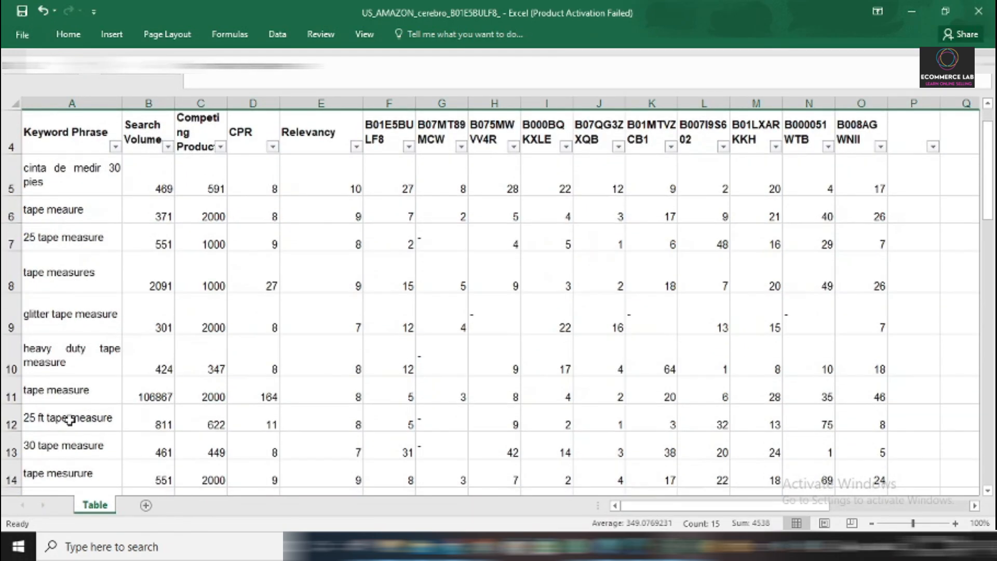
{"action": "scroll", "coordinate": [74, 357], "scroll_direction": "up", "scroll_amount": 1}
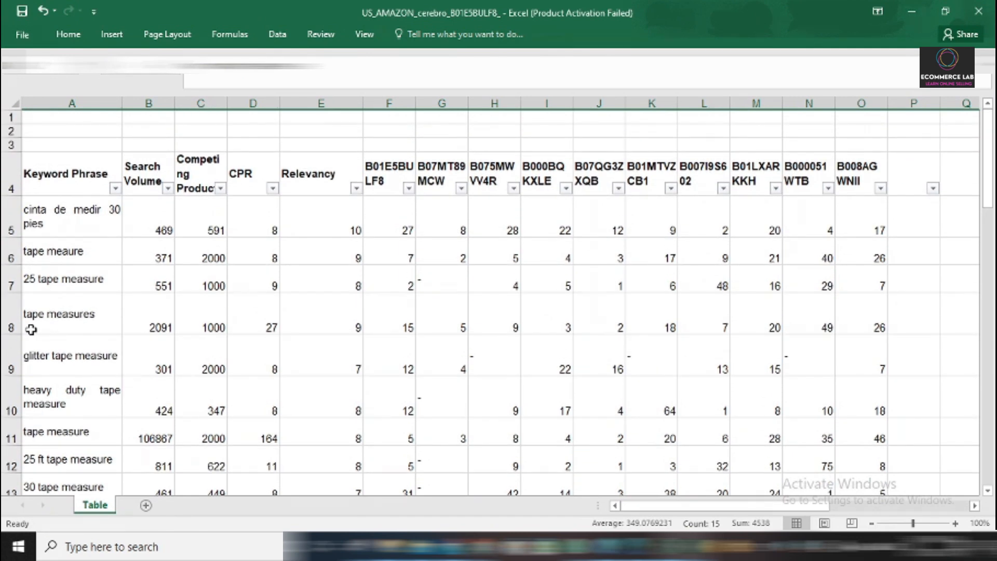
{"action": "scroll", "coordinate": [46, 372], "scroll_direction": "down", "scroll_amount": 2}
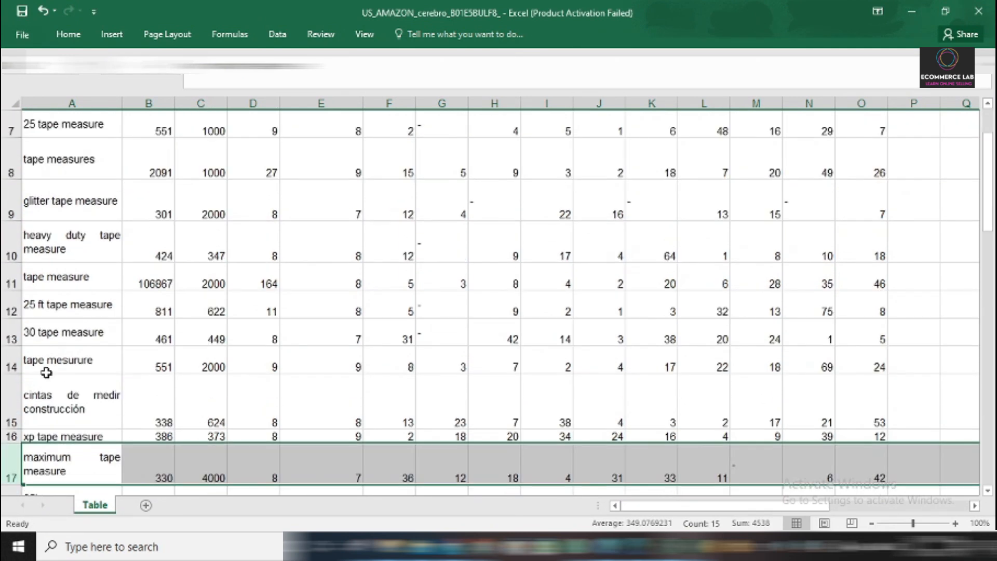
{"action": "scroll", "coordinate": [45, 373], "scroll_direction": "down", "scroll_amount": 3}
{"action": "scroll", "coordinate": [45, 375], "scroll_direction": "down", "scroll_amount": 3}
{"action": "scroll", "coordinate": [36, 353], "scroll_direction": "up", "scroll_amount": 8}
{"action": "scroll", "coordinate": [45, 372], "scroll_direction": "down", "scroll_amount": 2}
{"action": "scroll", "coordinate": [45, 373], "scroll_direction": "down", "scroll_amount": 13}
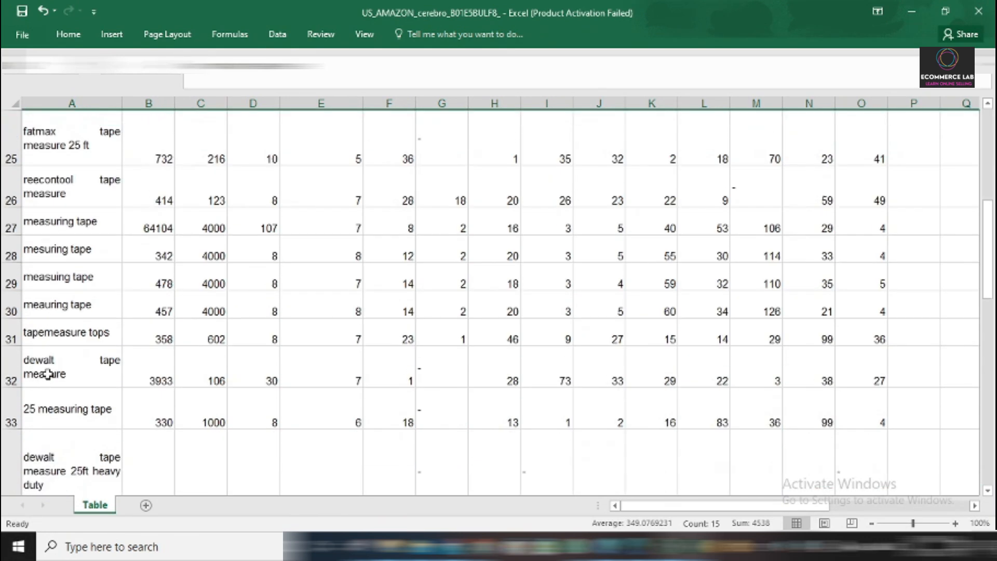
{"action": "scroll", "coordinate": [103, 322], "scroll_direction": "up", "scroll_amount": 9}
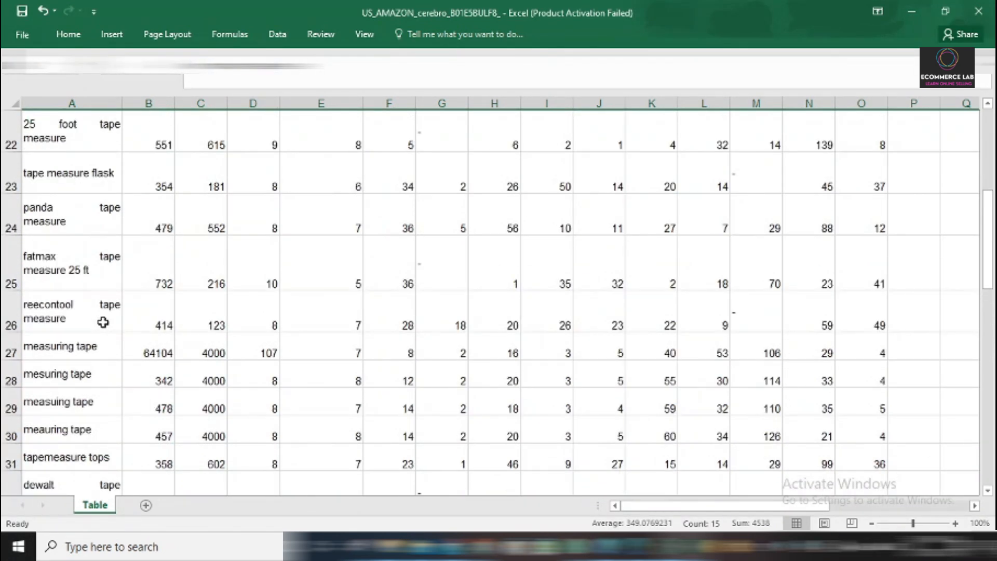
{"action": "scroll", "coordinate": [103, 322], "scroll_direction": "up", "scroll_amount": 7}
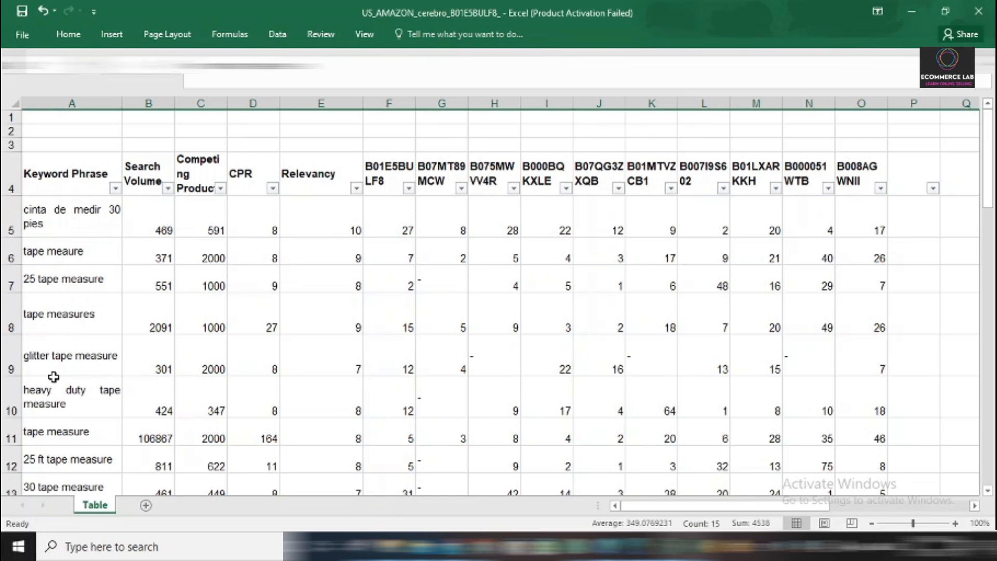
{"action": "scroll", "coordinate": [53, 376], "scroll_direction": "down", "scroll_amount": 5}
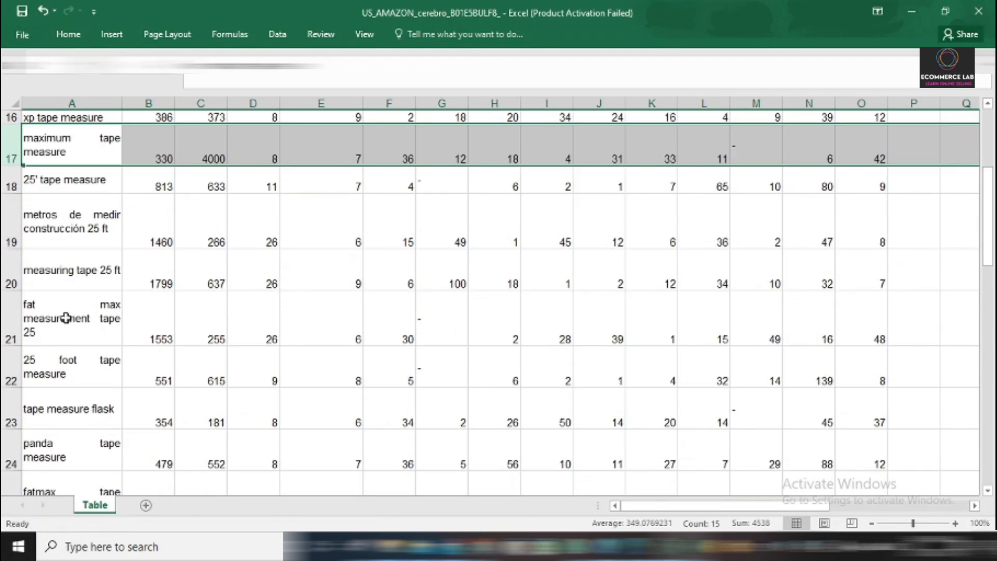
{"action": "scroll", "coordinate": [61, 272], "scroll_direction": "down", "scroll_amount": 4}
{"action": "scroll", "coordinate": [38, 354], "scroll_direction": "down", "scroll_amount": 5}
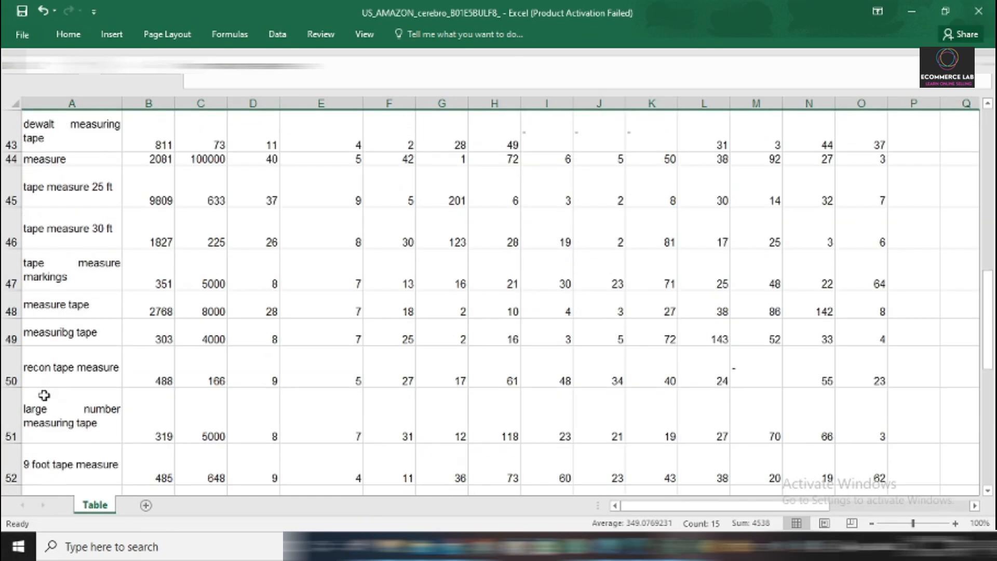
{"action": "scroll", "coordinate": [42, 323], "scroll_direction": "up", "scroll_amount": 4}
{"action": "scroll", "coordinate": [363, 228], "scroll_direction": "up", "scroll_amount": 10}
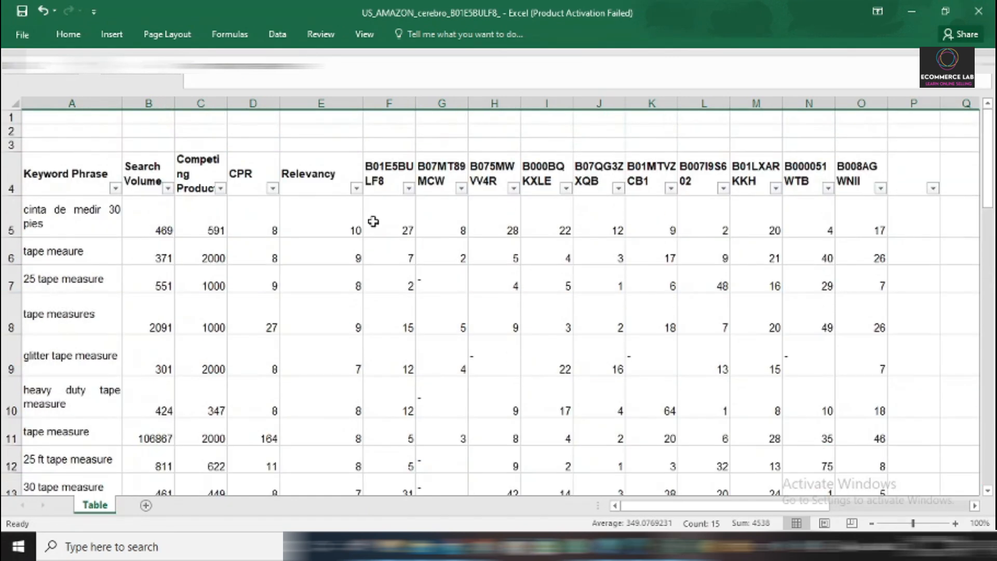
Filter the Relevancy column to show only keywords with a score of 4.
{"action": "left_click", "coordinate": [356, 188]}
{"action": "left_click", "coordinate": [211, 329]}
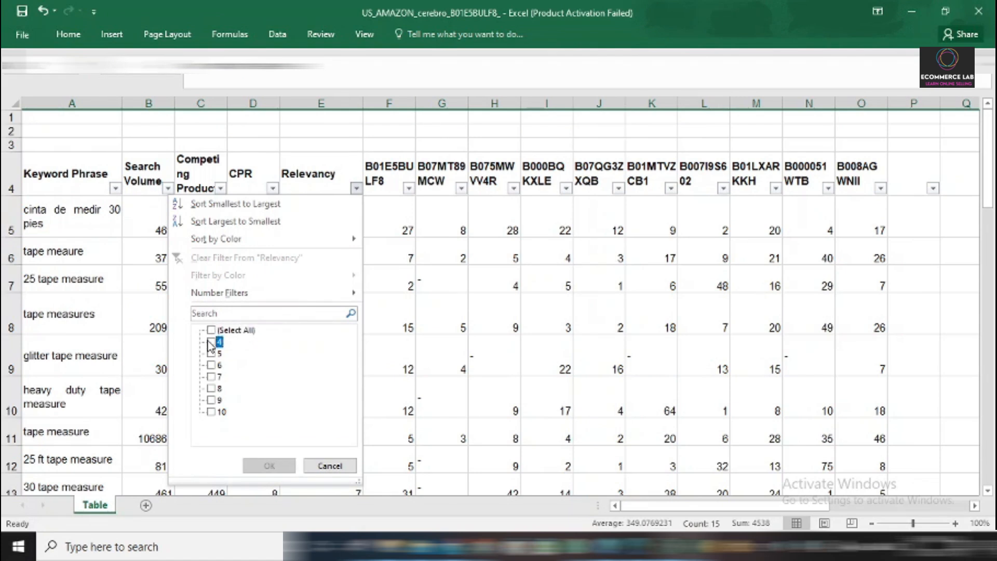
{"action": "left_click", "coordinate": [211, 342]}
{"action": "left_click", "coordinate": [269, 466]}
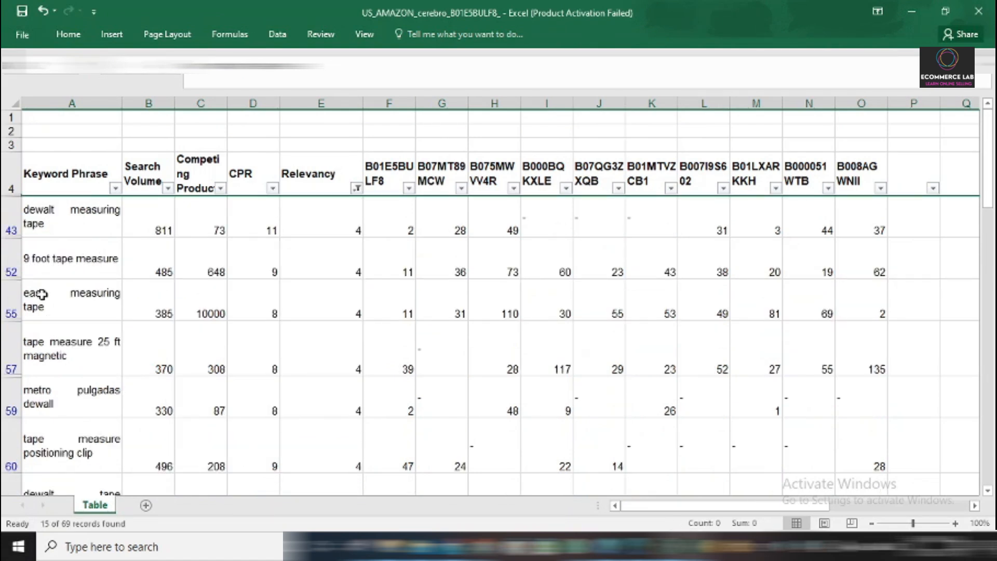
Look through the filtered keywords for irrelevant terms and delete the row of the keyword ht38.
{"action": "scroll", "coordinate": [59, 366], "scroll_direction": "down", "scroll_amount": 1}
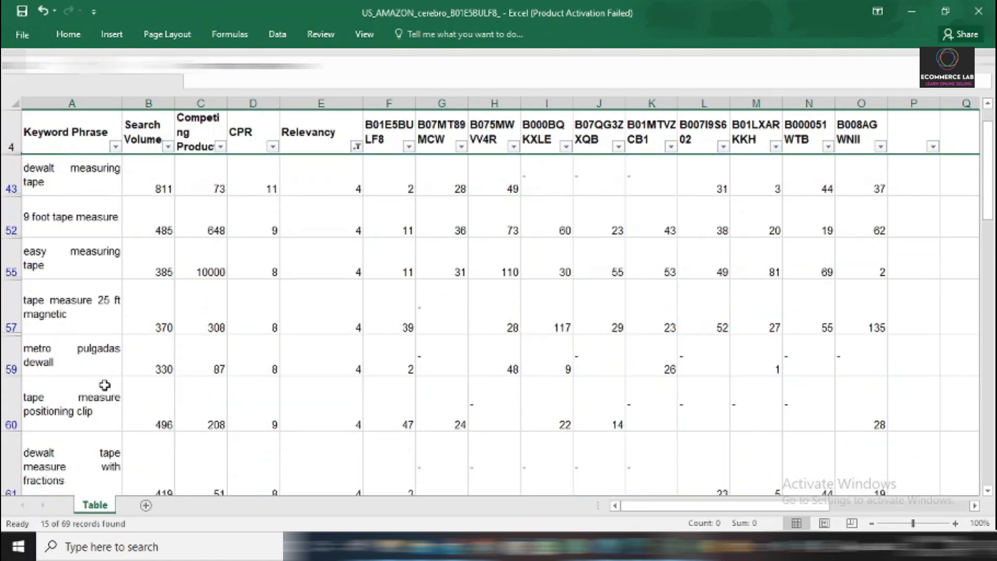
{"action": "scroll", "coordinate": [78, 410], "scroll_direction": "down", "scroll_amount": 1}
{"action": "scroll", "coordinate": [79, 357], "scroll_direction": "down", "scroll_amount": 6}
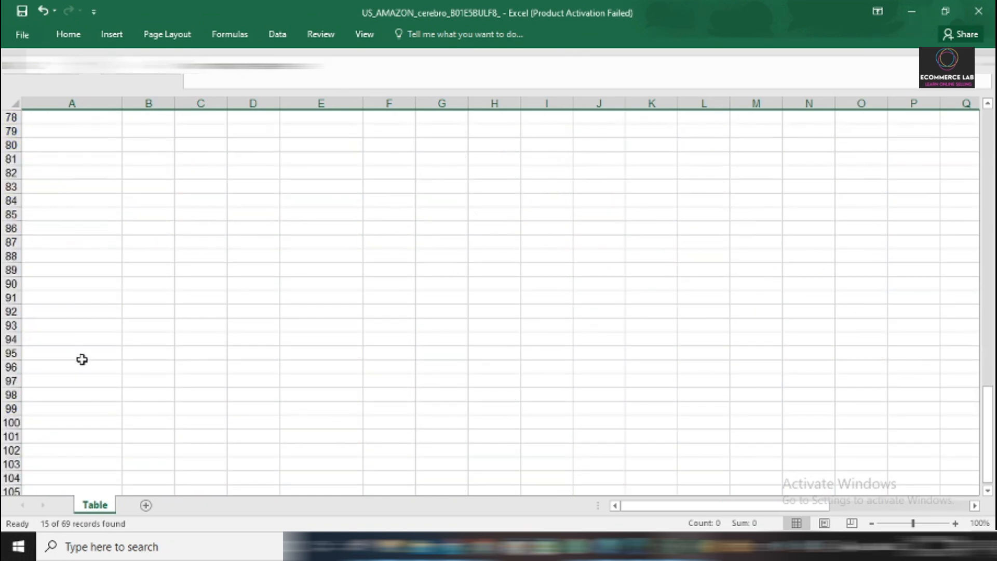
{"action": "scroll", "coordinate": [83, 384], "scroll_direction": "up", "scroll_amount": 4}
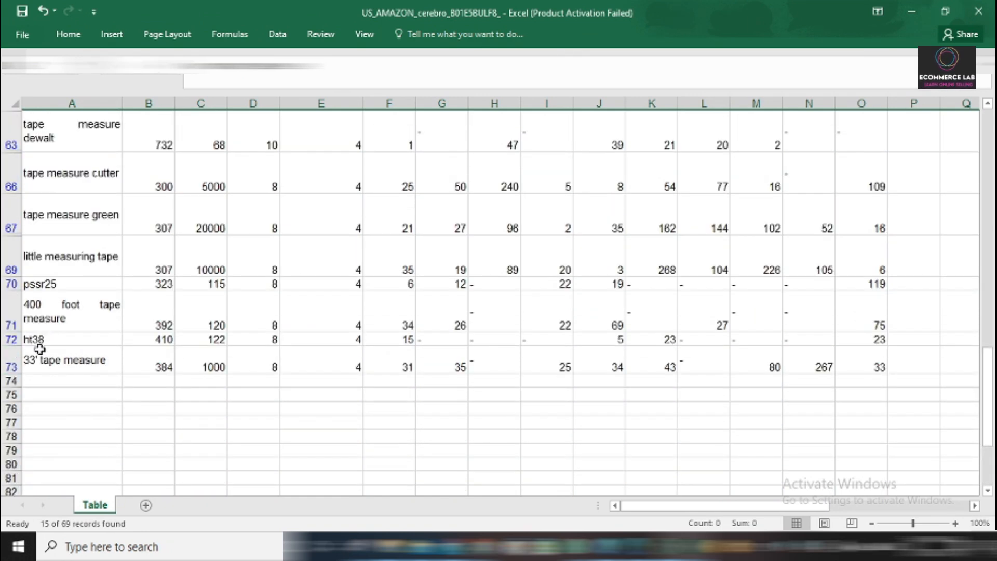
{"action": "left_click", "coordinate": [13, 340]}
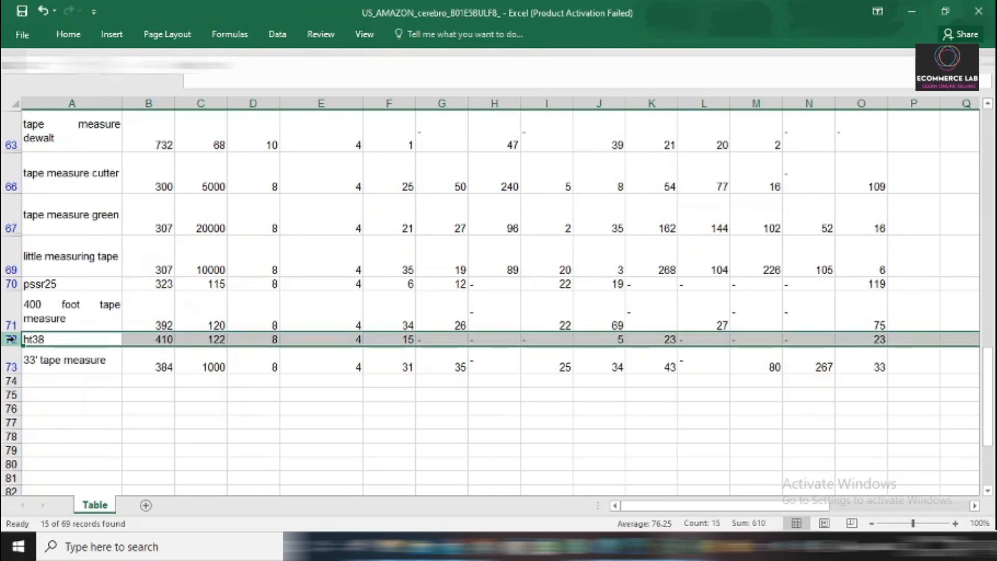
{"action": "double_click", "coordinate": [49, 340]}
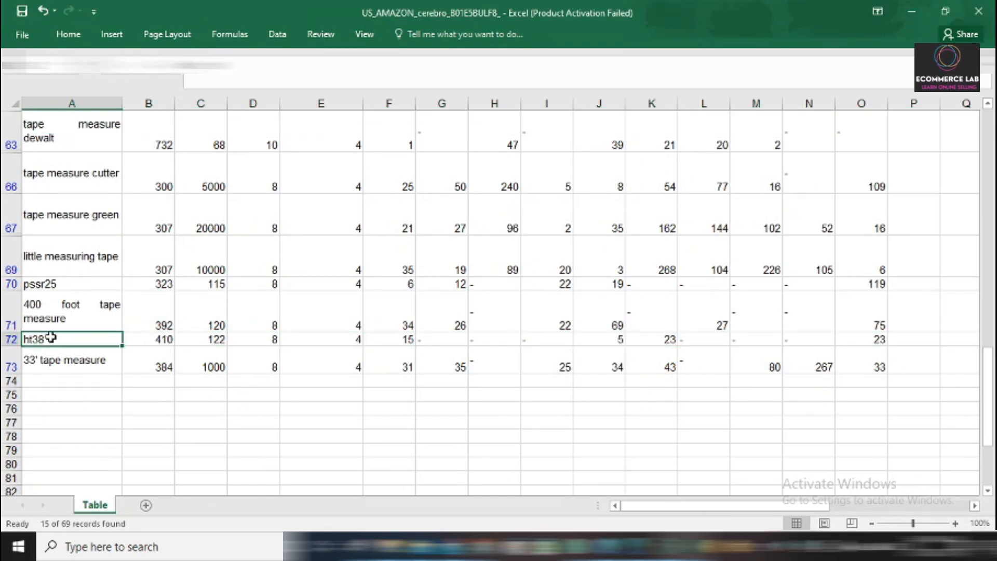
{"action": "double_click", "coordinate": [34, 340]}
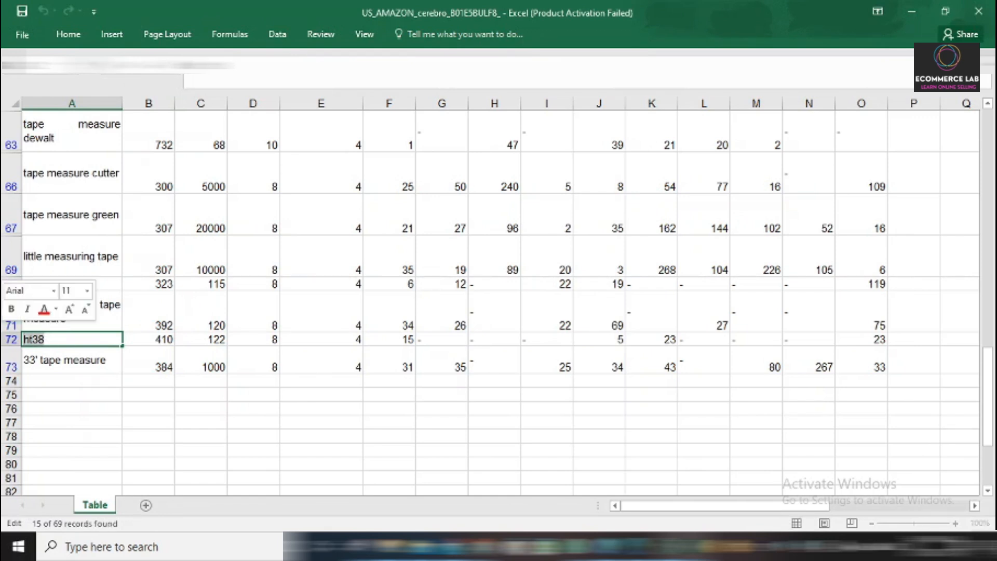
{"action": "right_click", "coordinate": [11, 339]}
{"action": "left_click", "coordinate": [70, 238]}
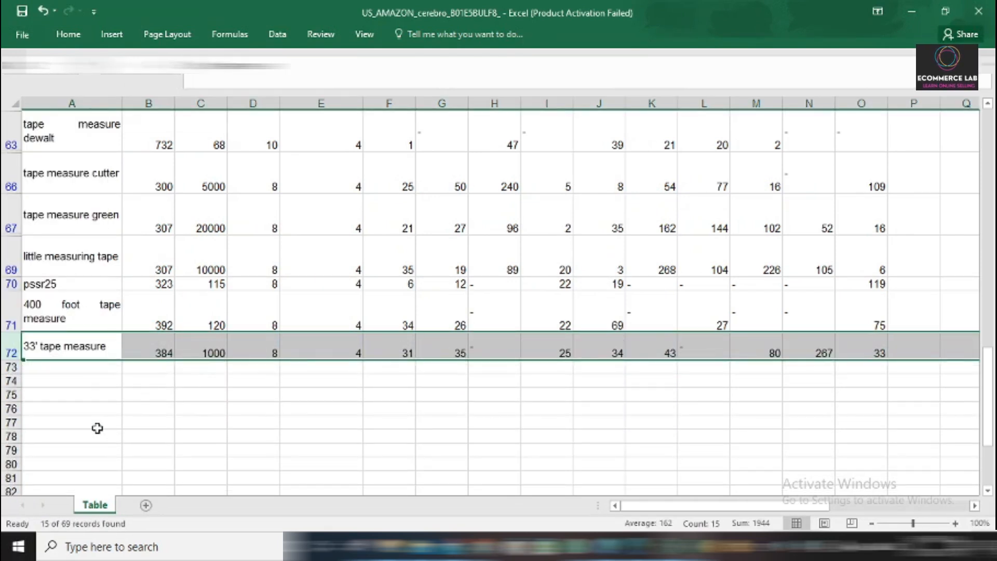
Set the Relevancy filter back to all values so that every keyword is listed.
{"action": "scroll", "coordinate": [98, 428], "scroll_direction": "up", "scroll_amount": 5}
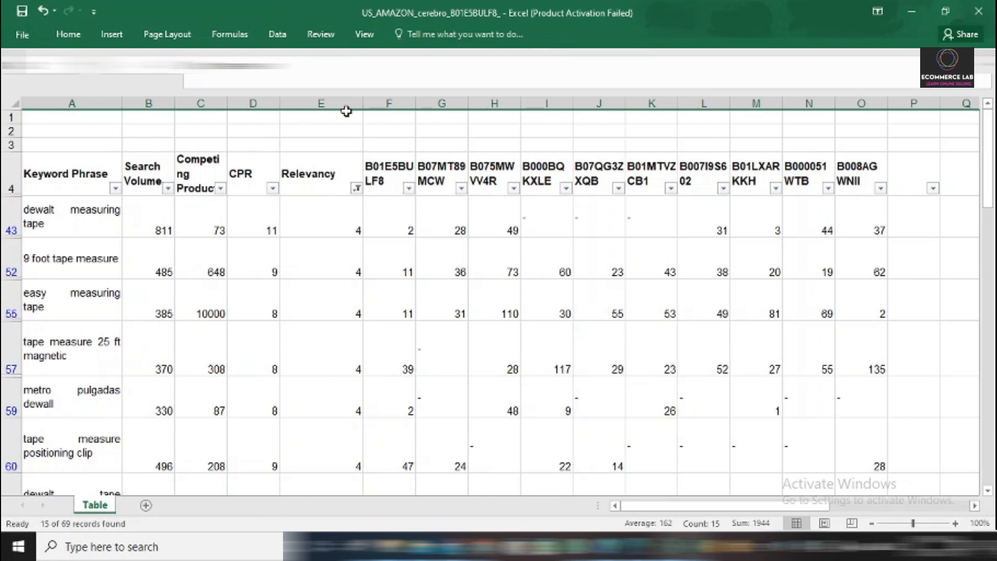
{"action": "left_click", "coordinate": [357, 188]}
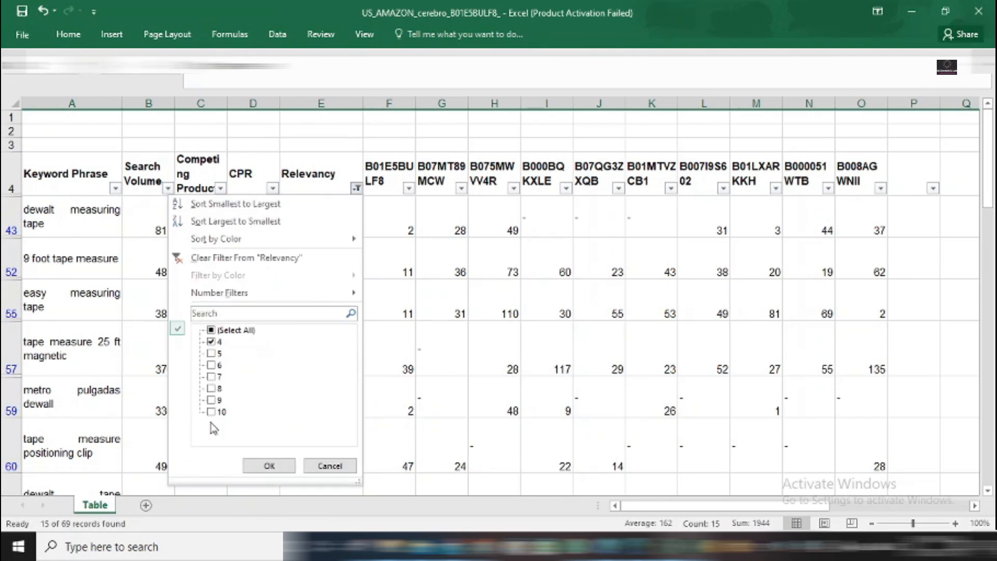
{"action": "left_click", "coordinate": [211, 342]}
{"action": "left_click", "coordinate": [211, 354]}
{"action": "left_click", "coordinate": [211, 331]}
{"action": "left_click", "coordinate": [266, 466]}
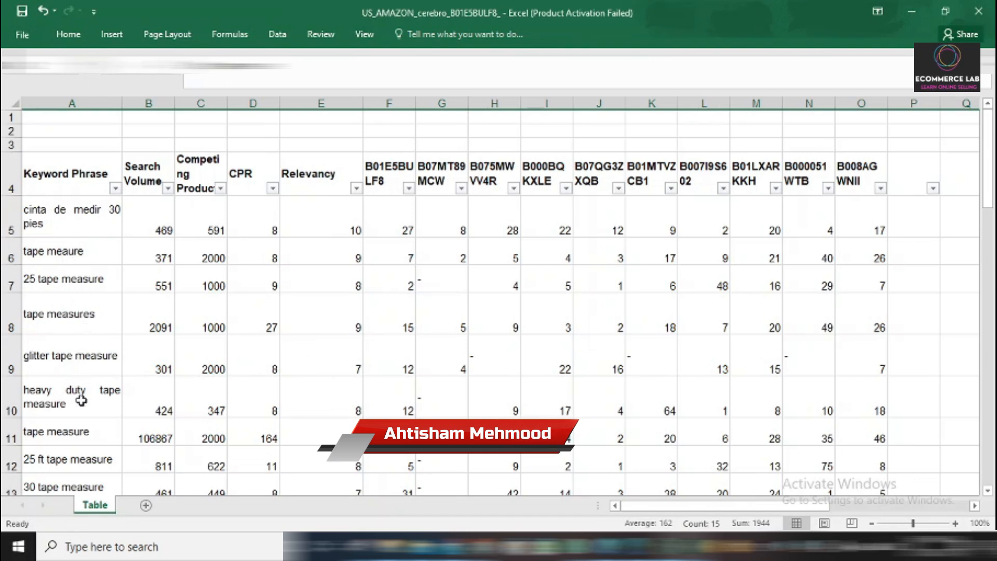
Look over the unfiltered keyword list and select the first keyword, cinta de medir 30 pies.
{"action": "scroll", "coordinate": [81, 418], "scroll_direction": "down", "scroll_amount": 2}
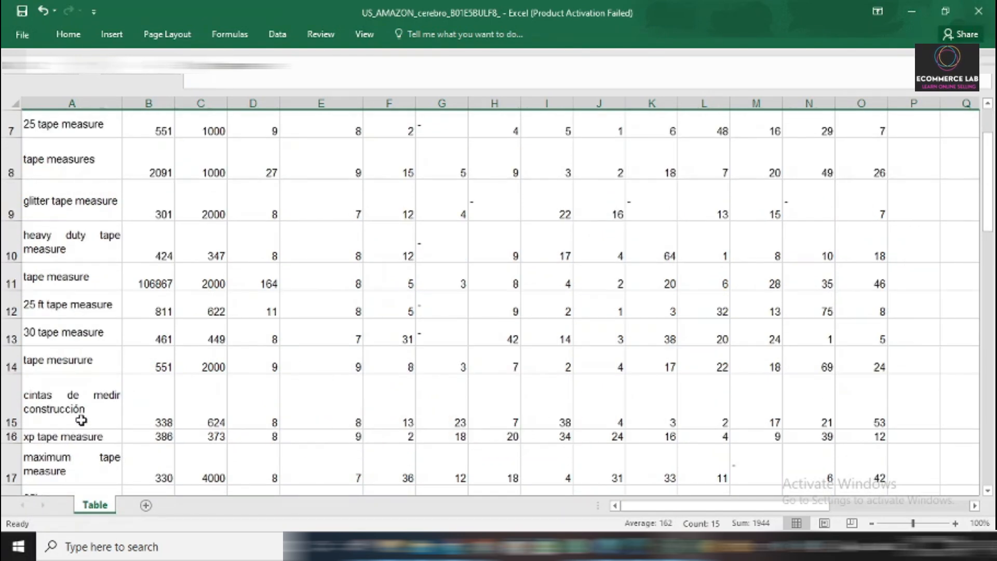
{"action": "scroll", "coordinate": [81, 421], "scroll_direction": "up", "scroll_amount": 2}
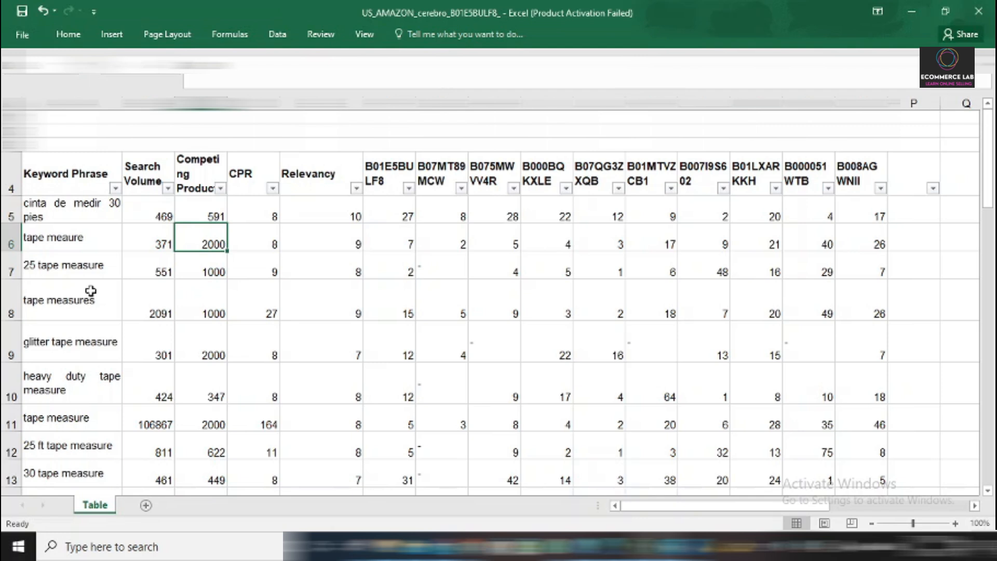
{"action": "left_click", "coordinate": [60, 212]}
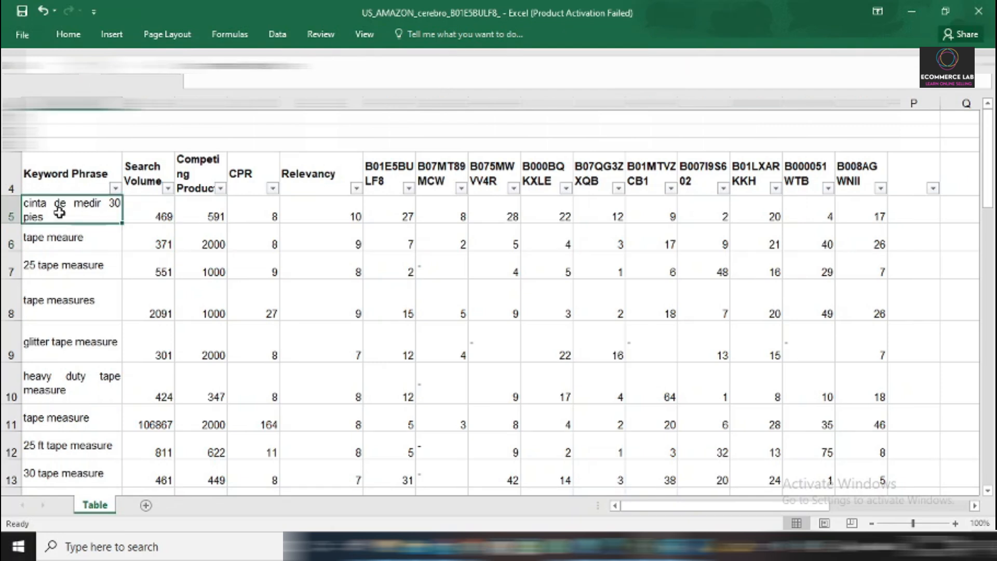